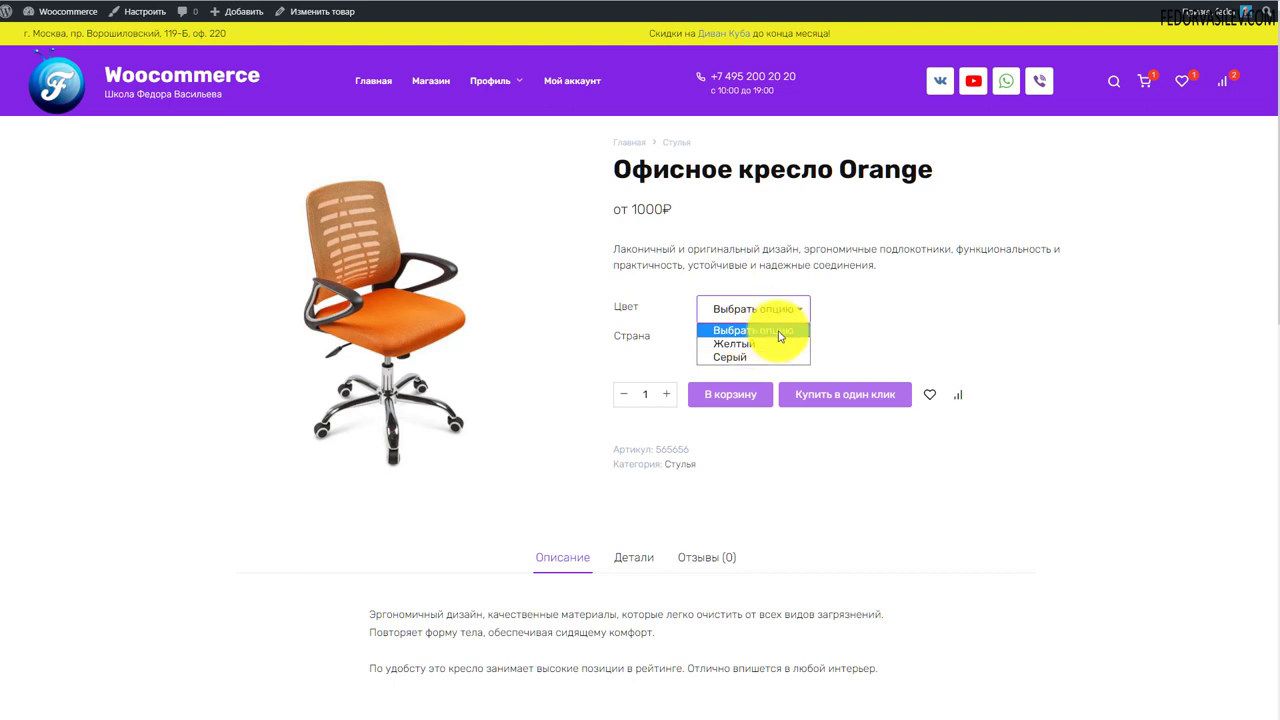
Choose Желтый as the colour and pick a country for the Офисное кресло Orange.
click(723, 345)
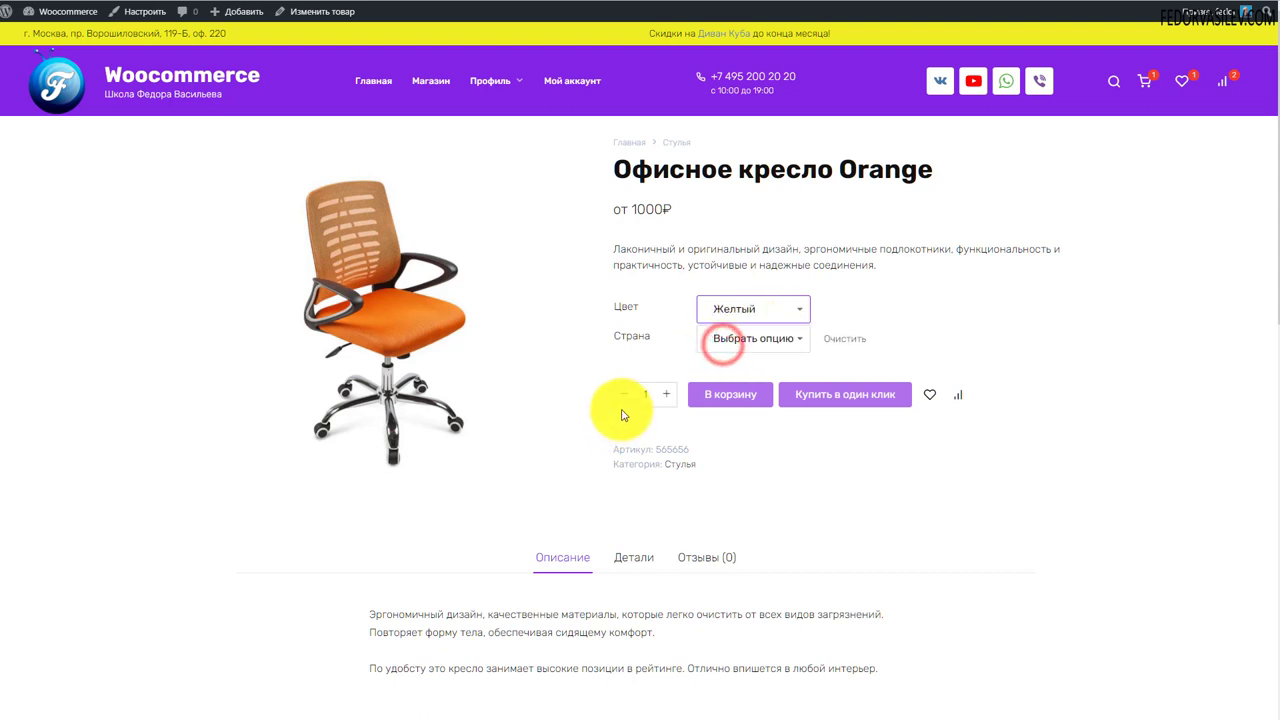
click(730, 340)
click(727, 366)
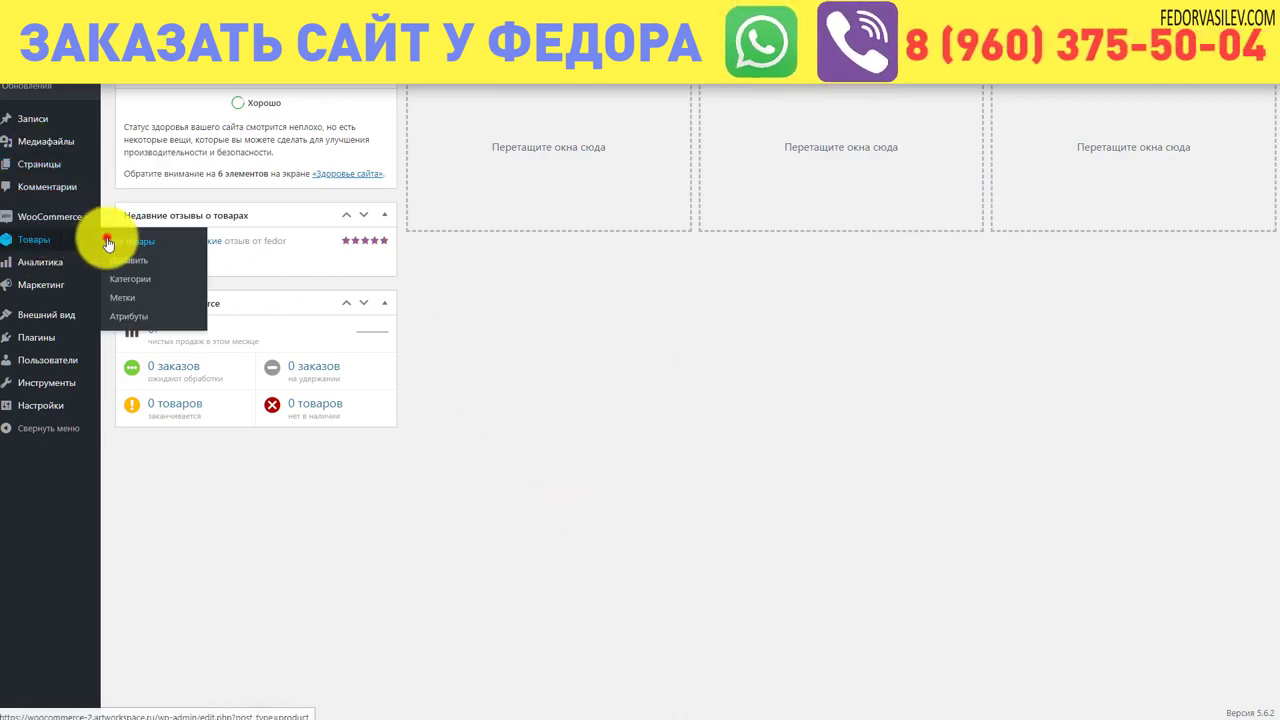
Open the product Костюм мужской for editing from the product list and view it in the shop.
click(108, 243)
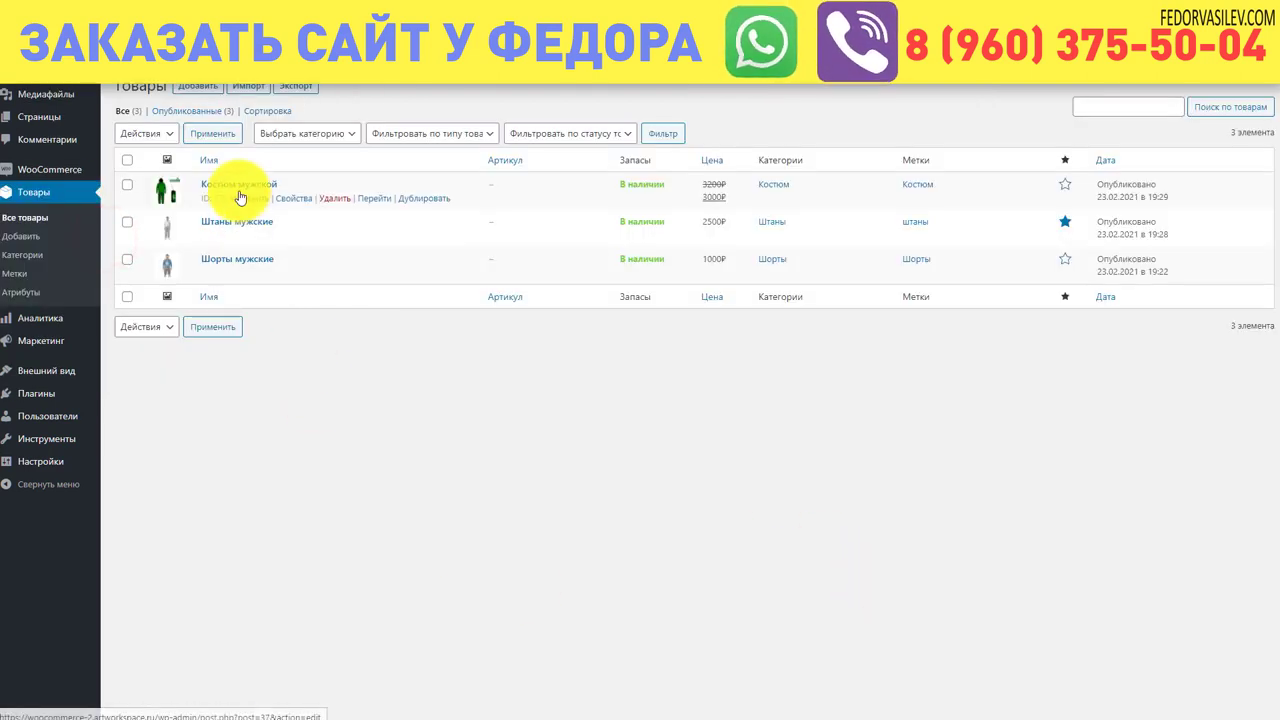
click(240, 184)
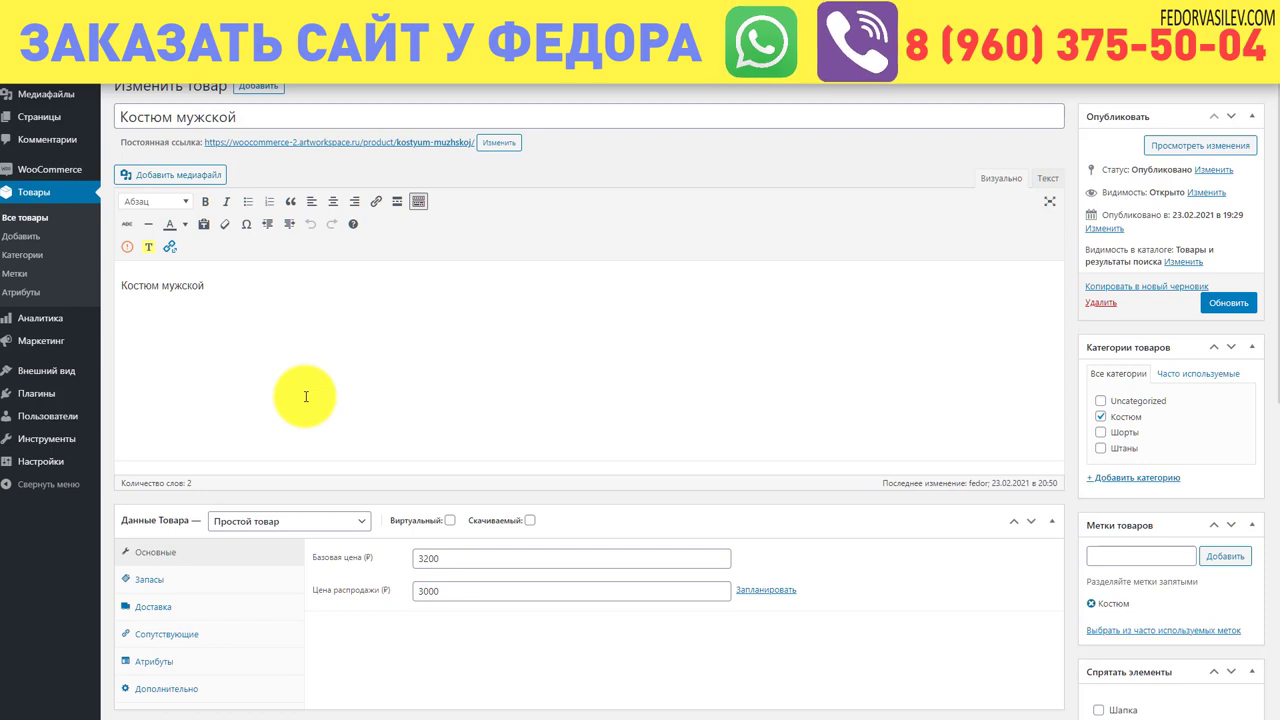
scroll(712, 510, down, 2)
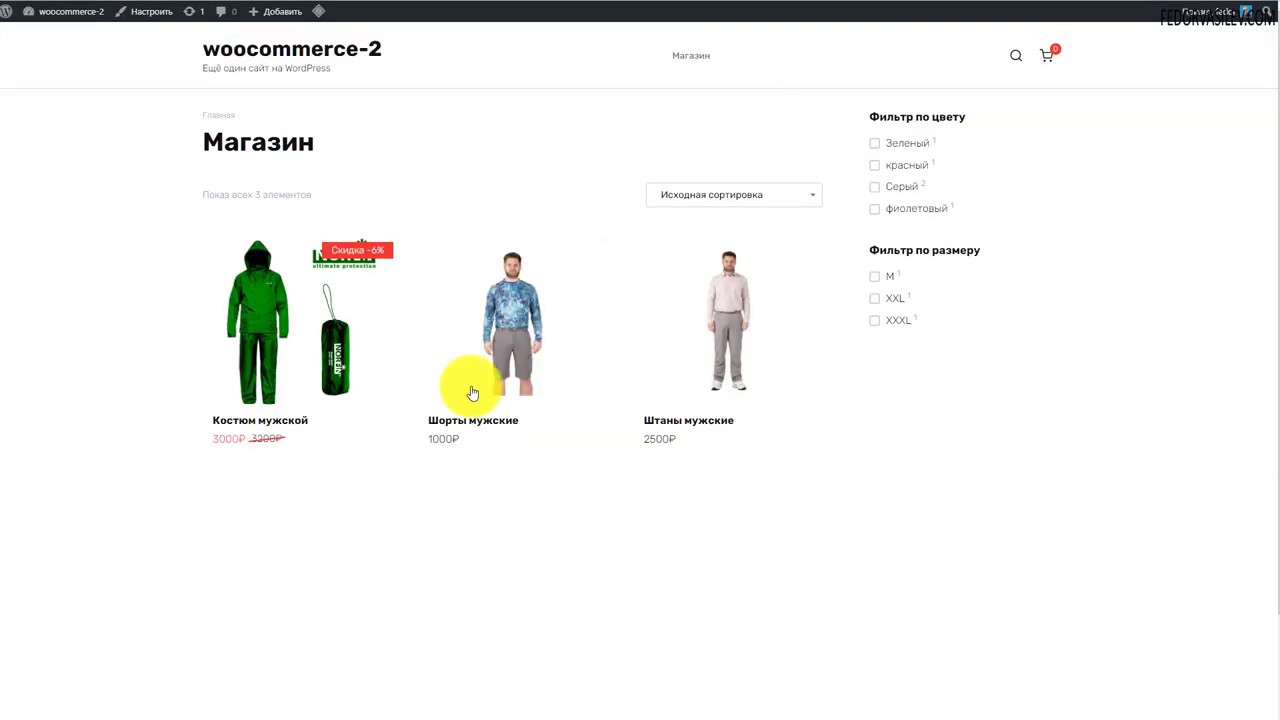
click(238, 322)
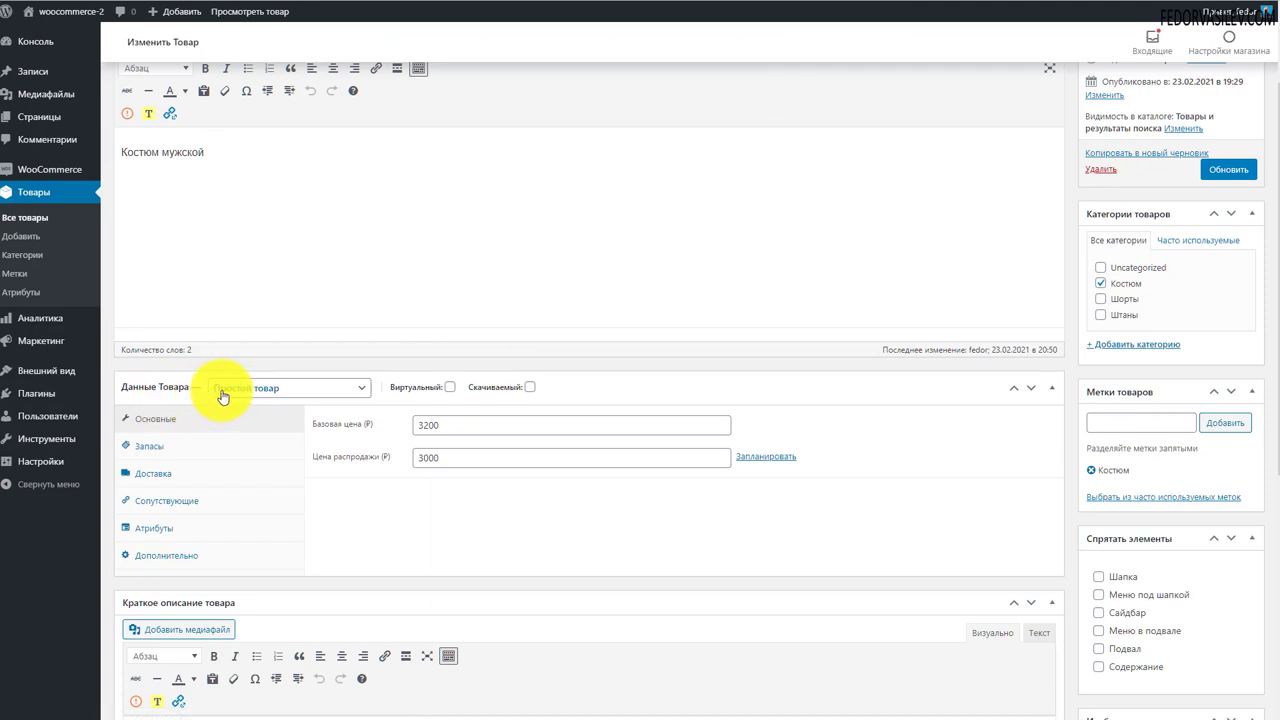
Change the product type of Костюм мужской to Вариативный товар and open its variations settings.
click(256, 388)
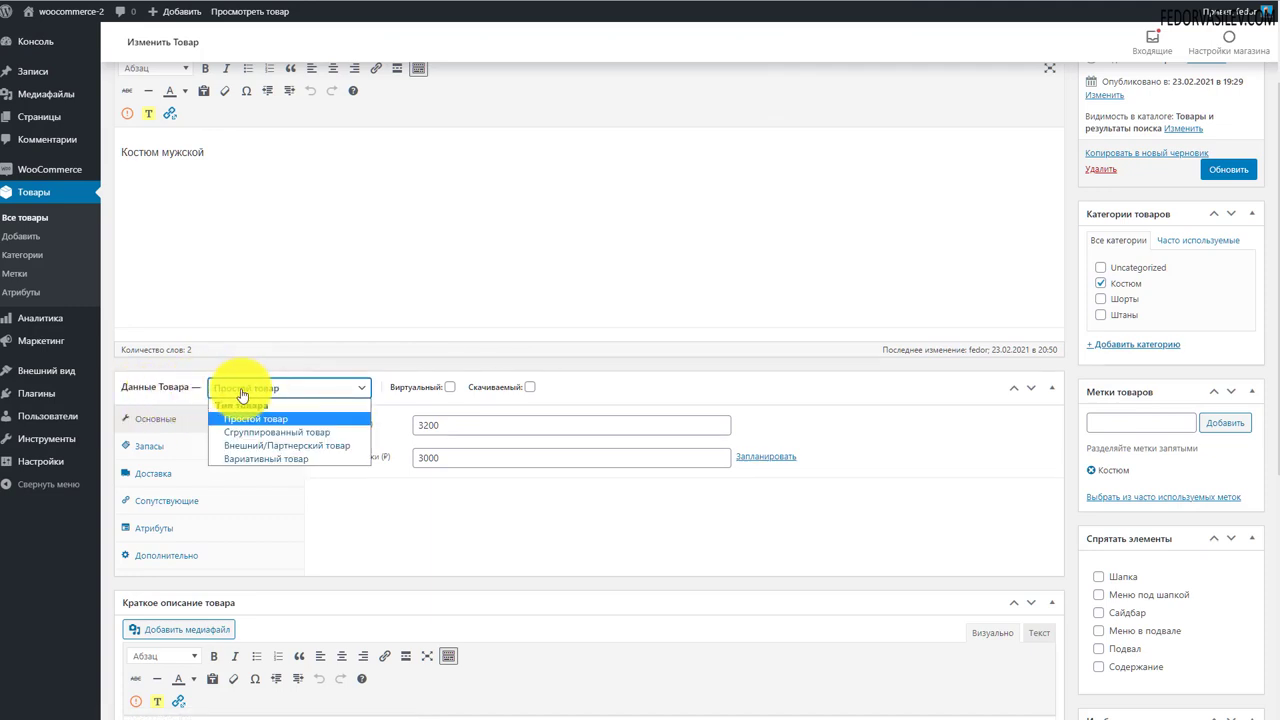
click(272, 459)
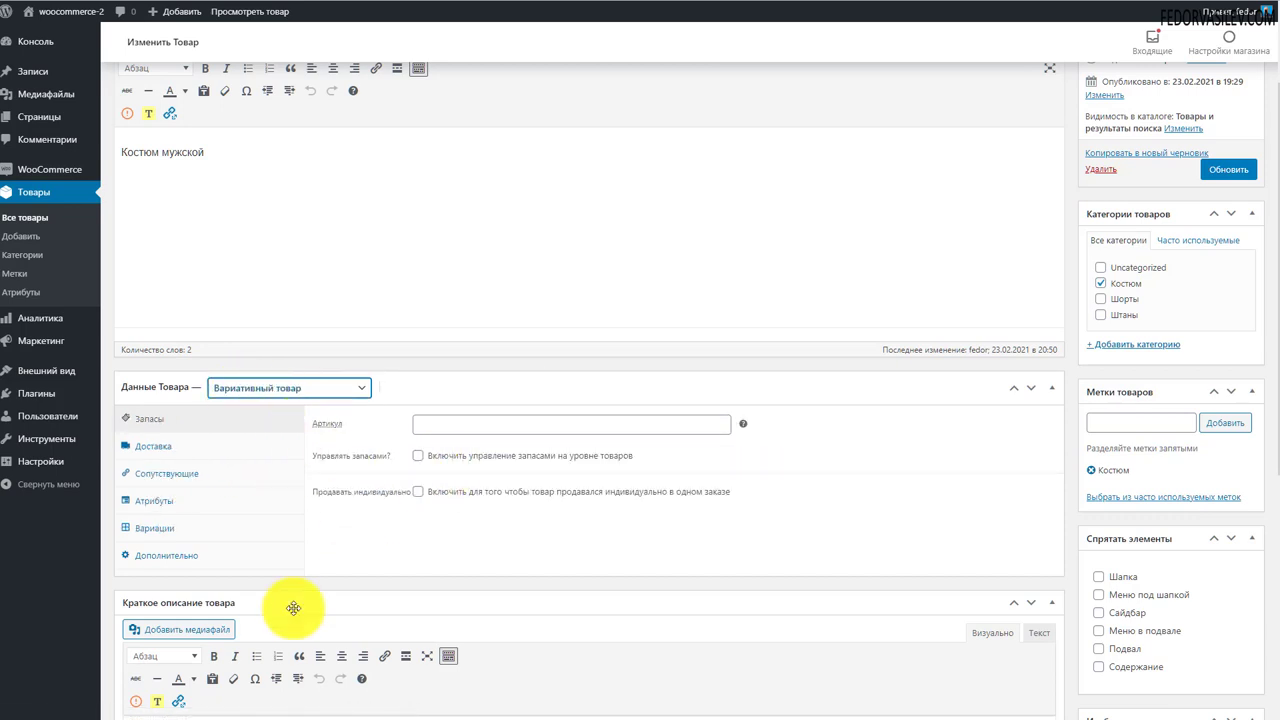
click(176, 527)
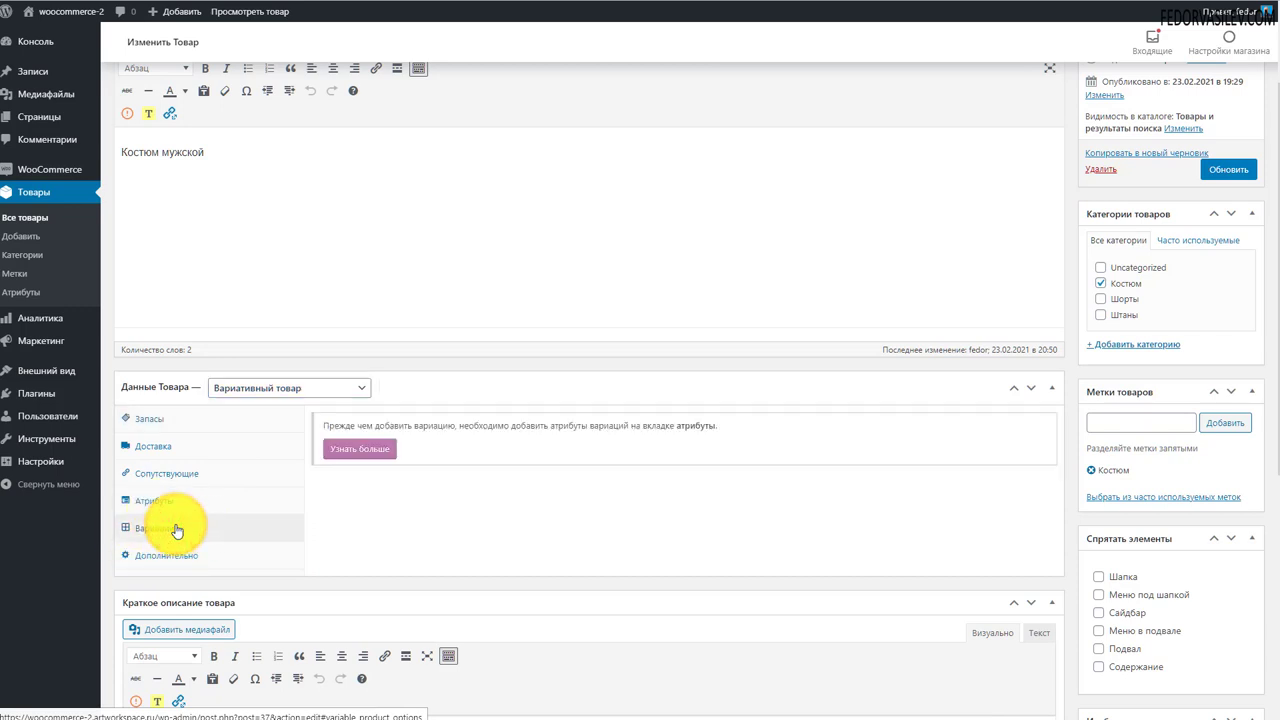
Mark the Цвет attribute as used for variations and save the product attributes.
click(146, 500)
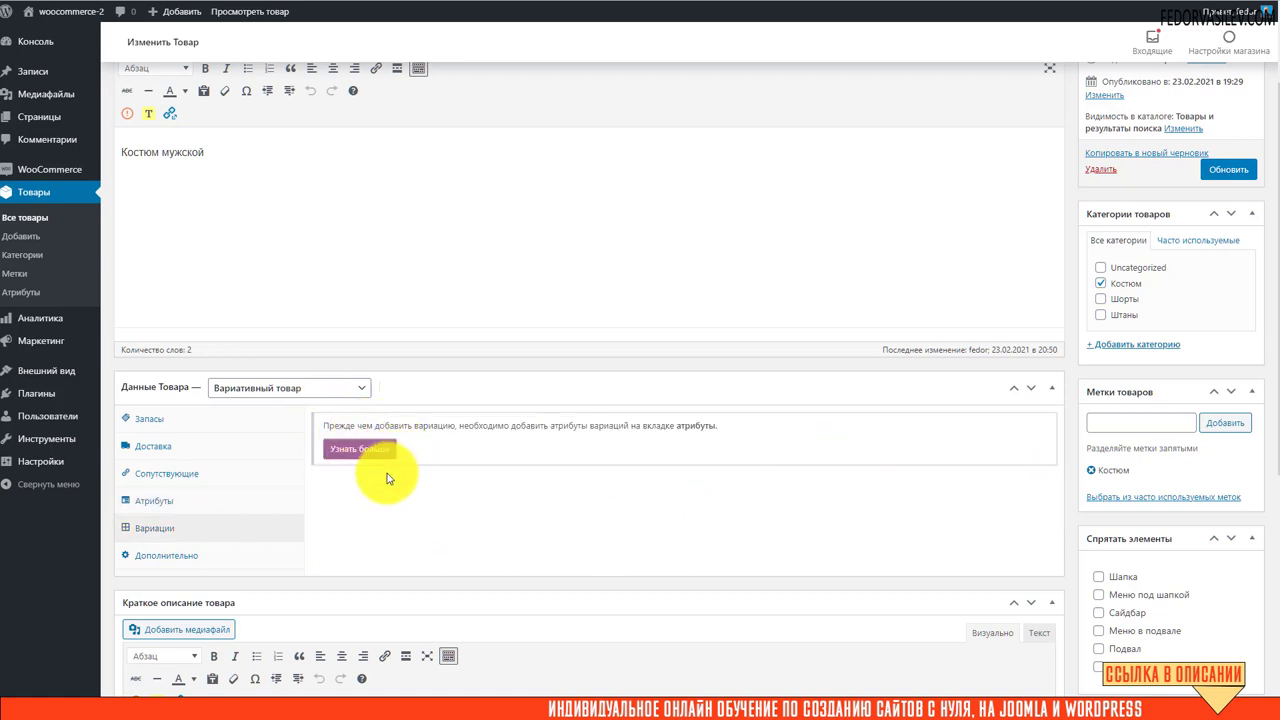
scroll(608, 451, up, 2)
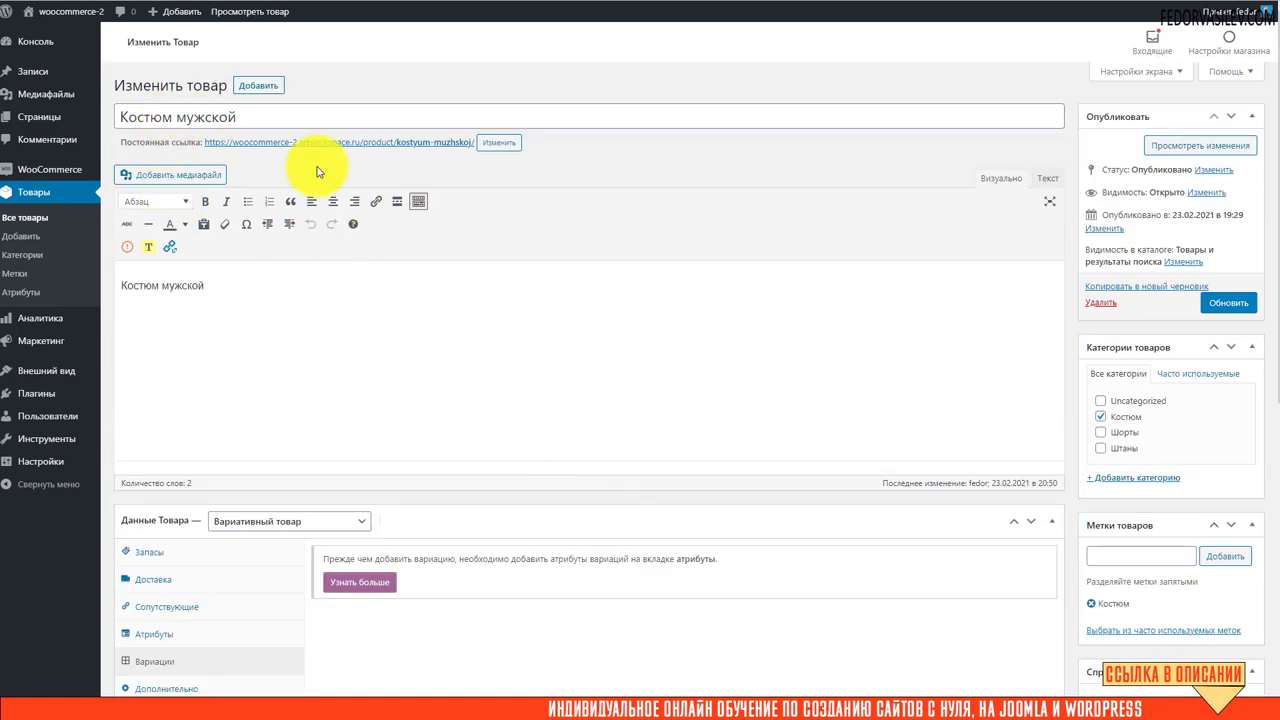
scroll(371, 277, down, 2)
scroll(300, 430, up, 1)
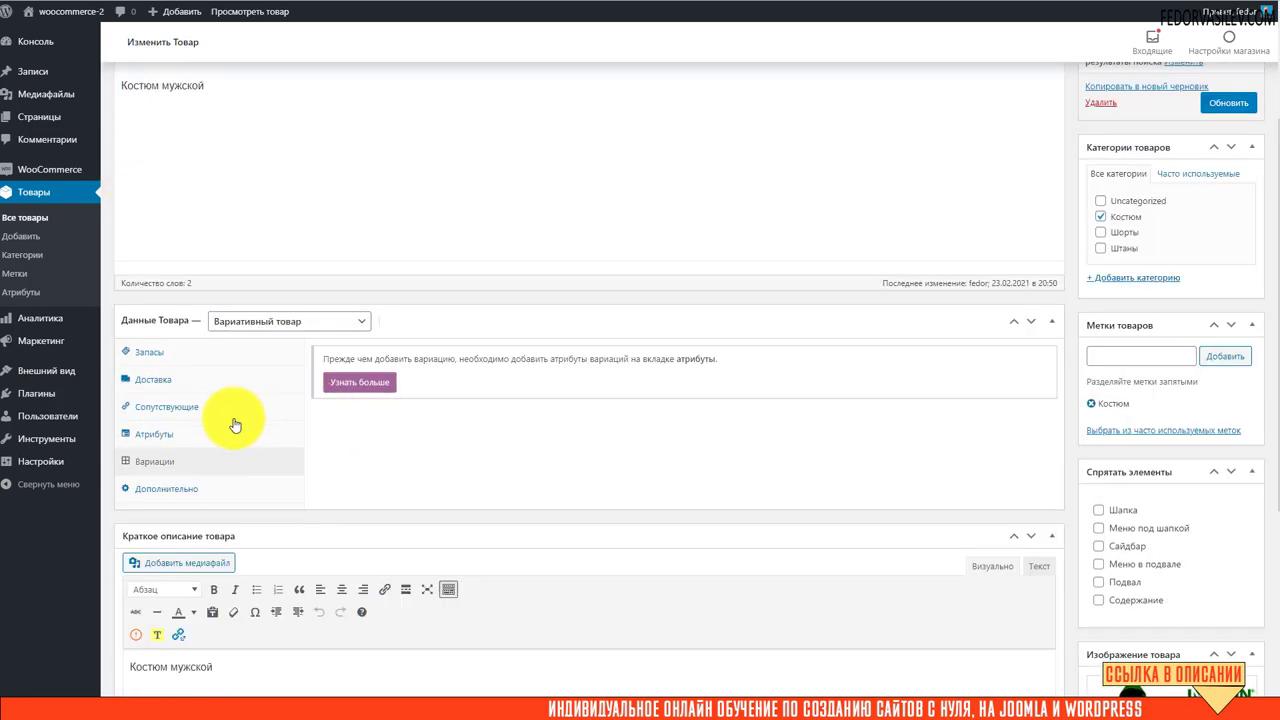
click(150, 438)
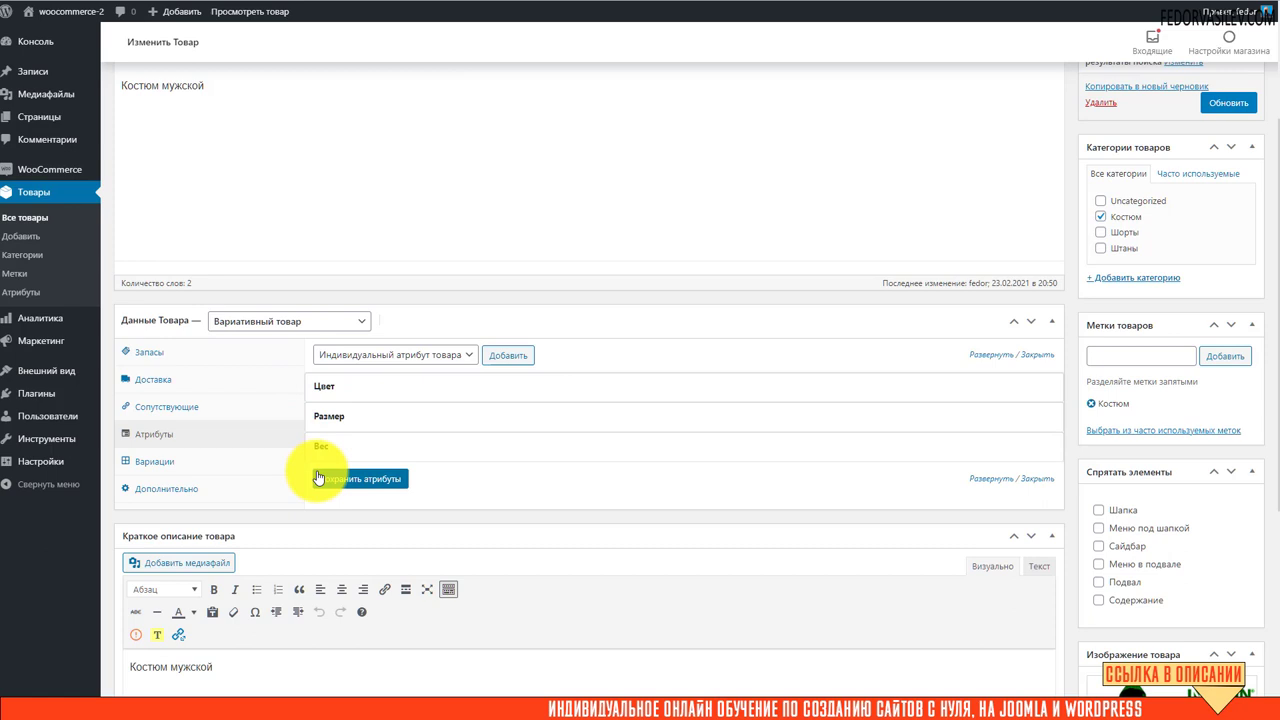
click(324, 388)
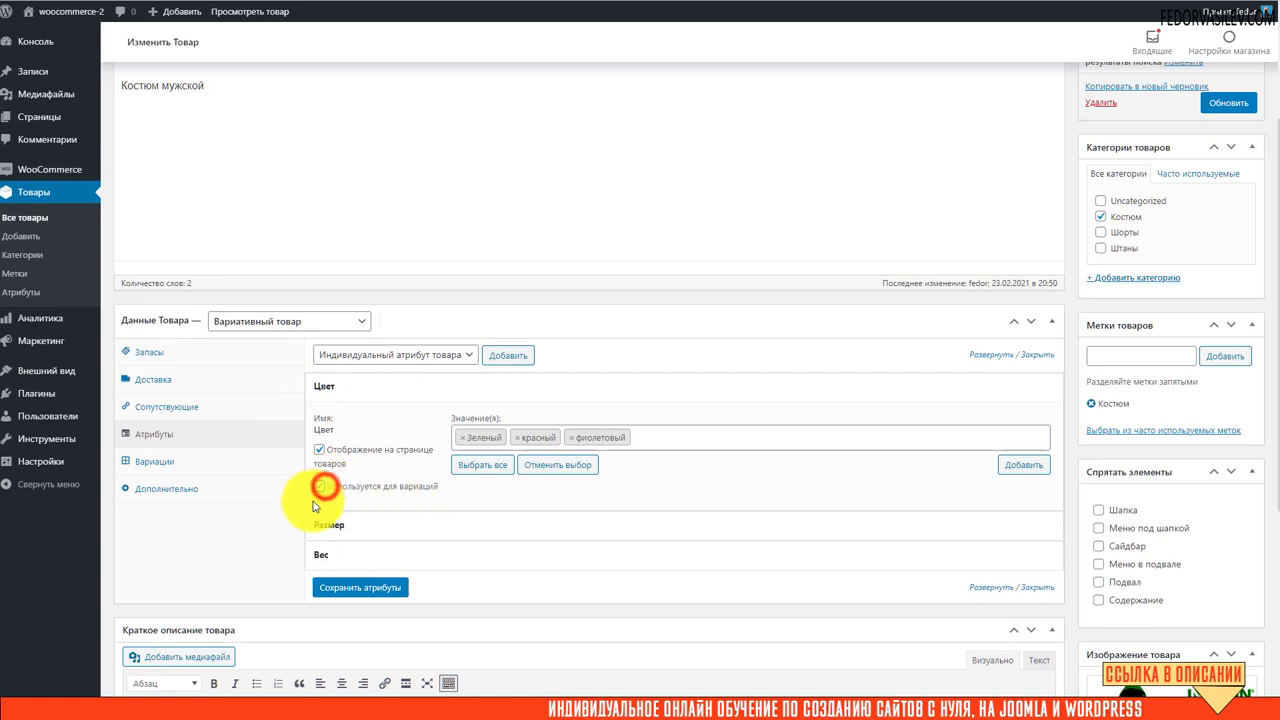
click(345, 587)
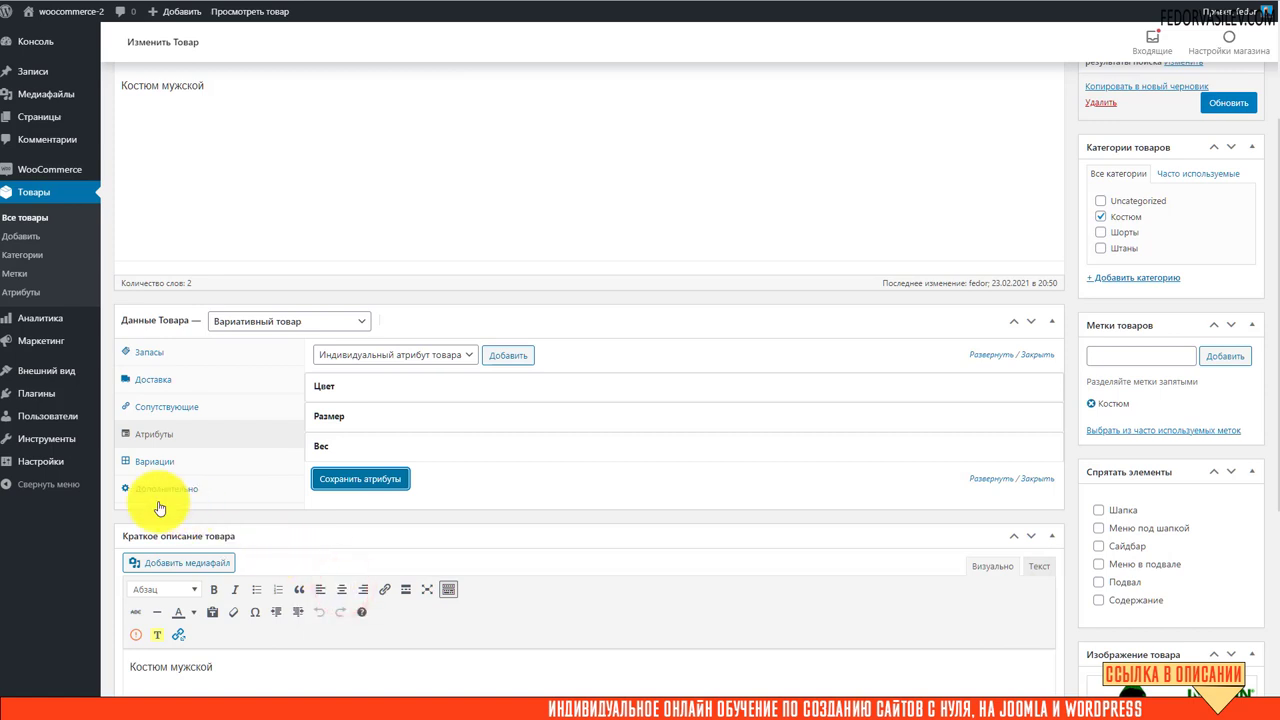
Add a single variation to the product using the Добавить вариацию action.
click(152, 464)
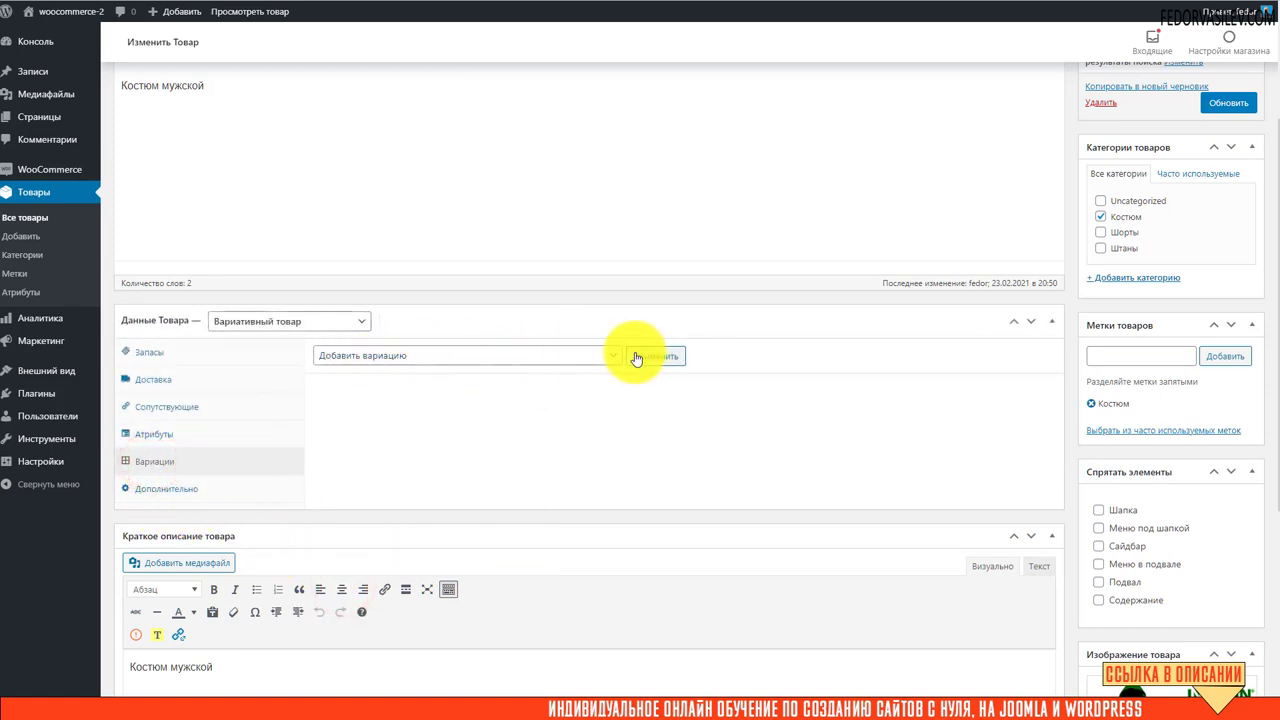
click(423, 357)
click(361, 370)
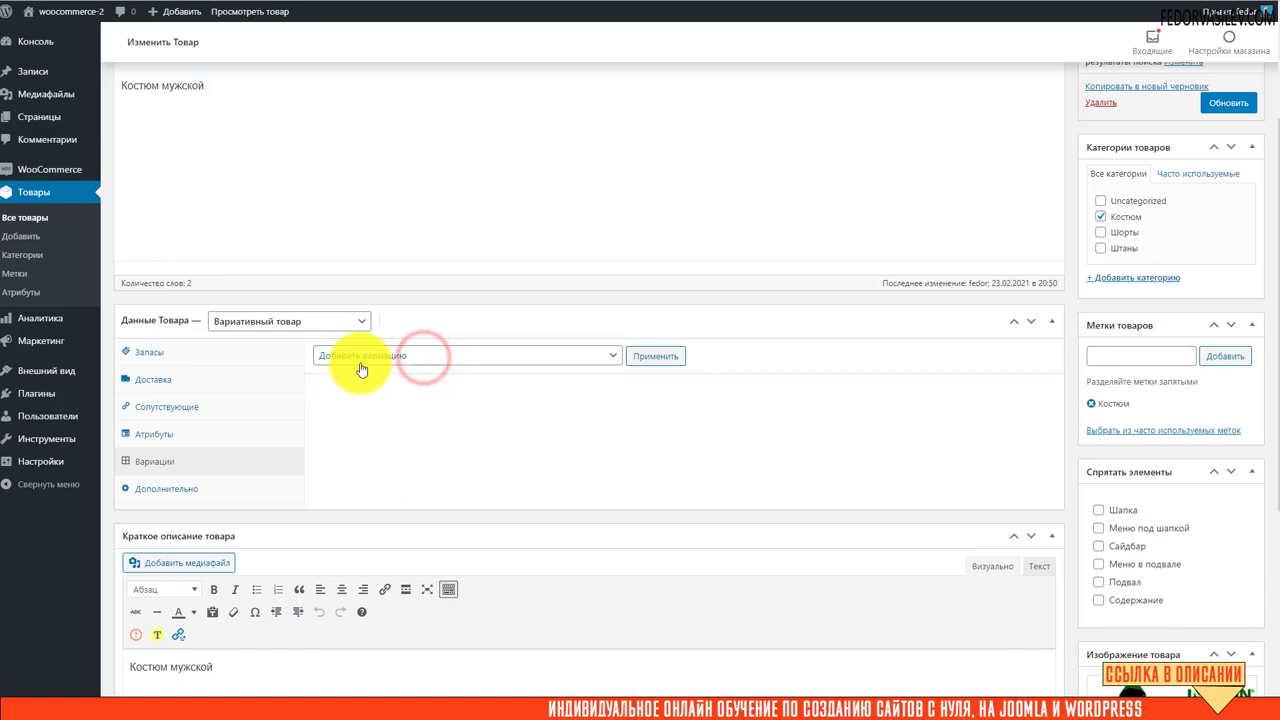
click(410, 357)
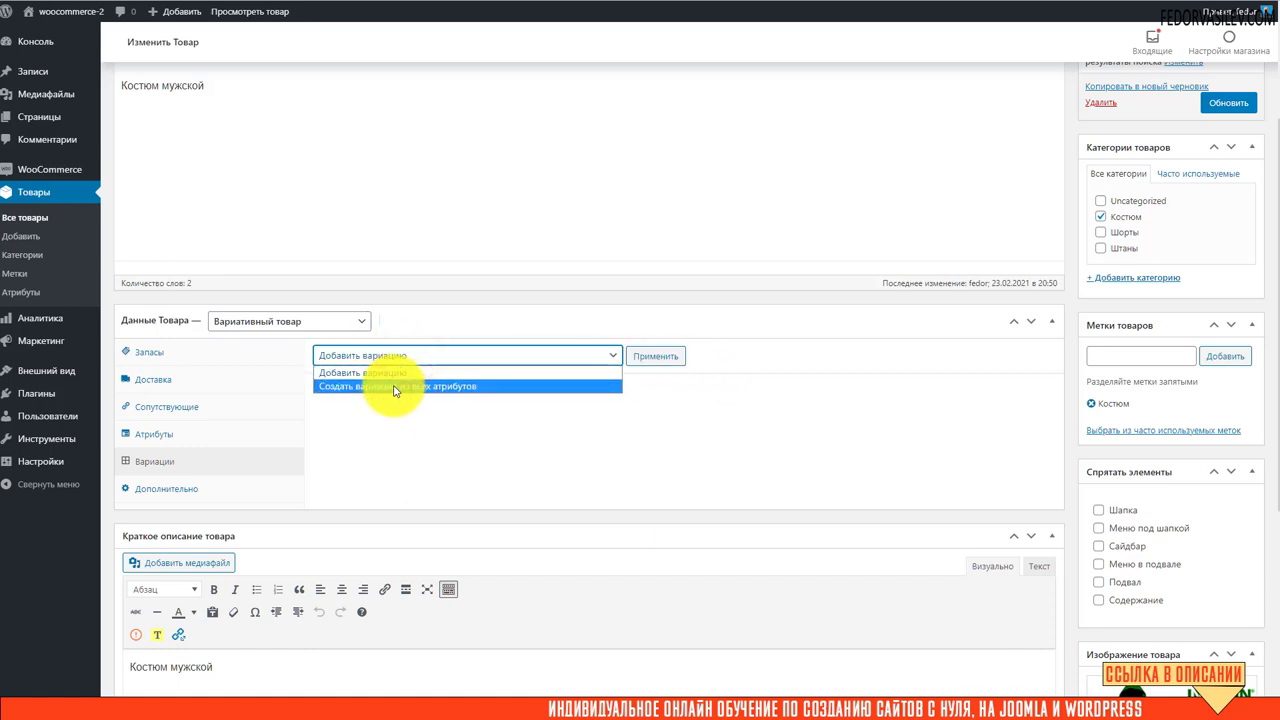
click(371, 457)
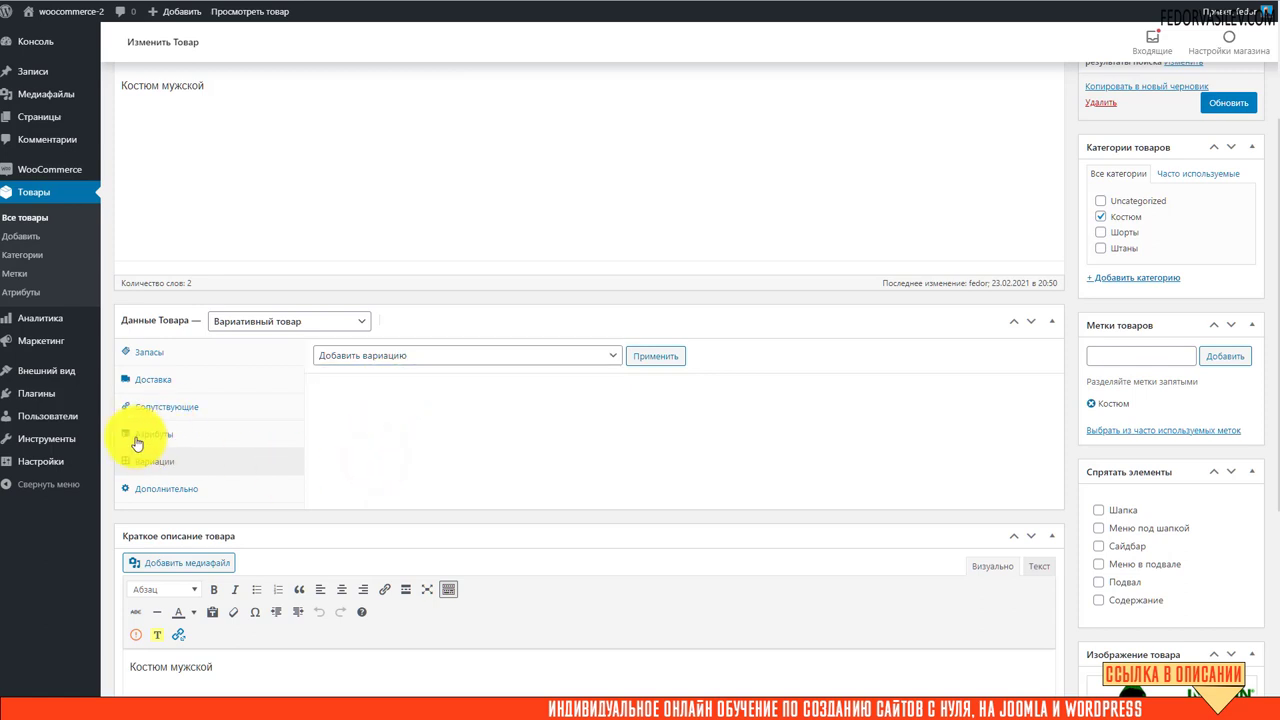
click(630, 362)
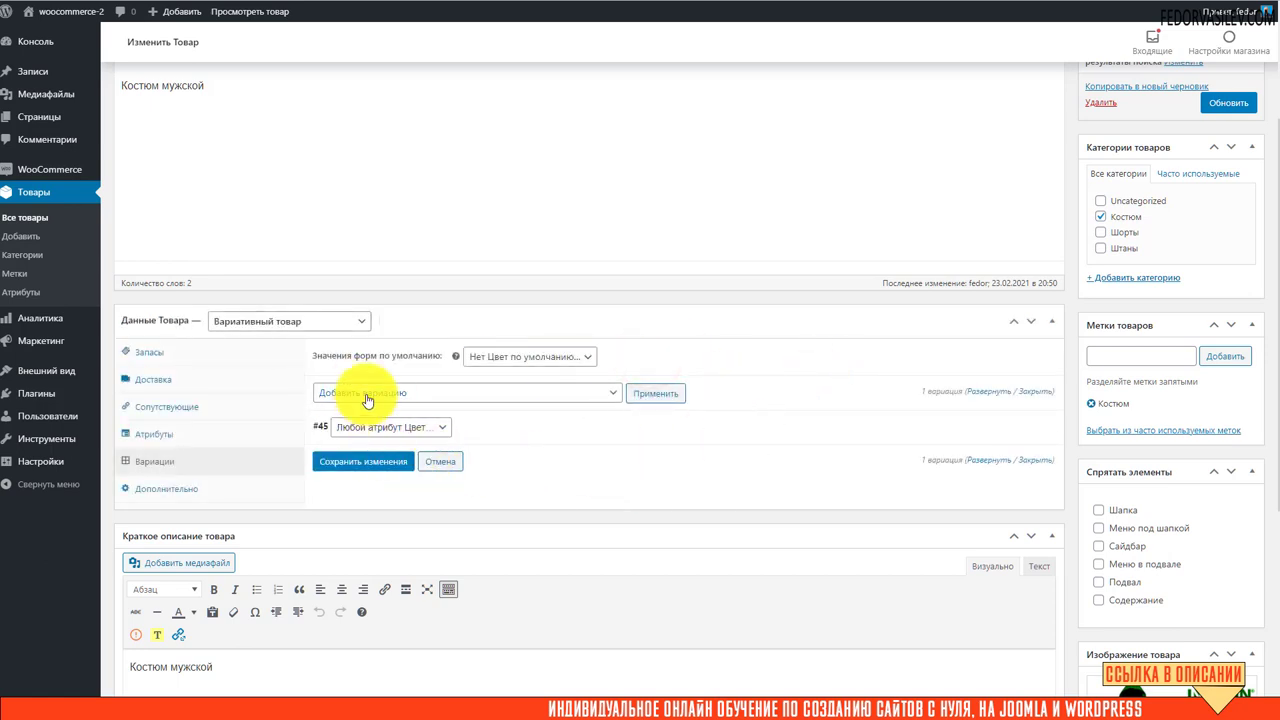
Review the bulk actions available for the product's variations without applying any.
click(367, 395)
scroll(405, 455, down, 3)
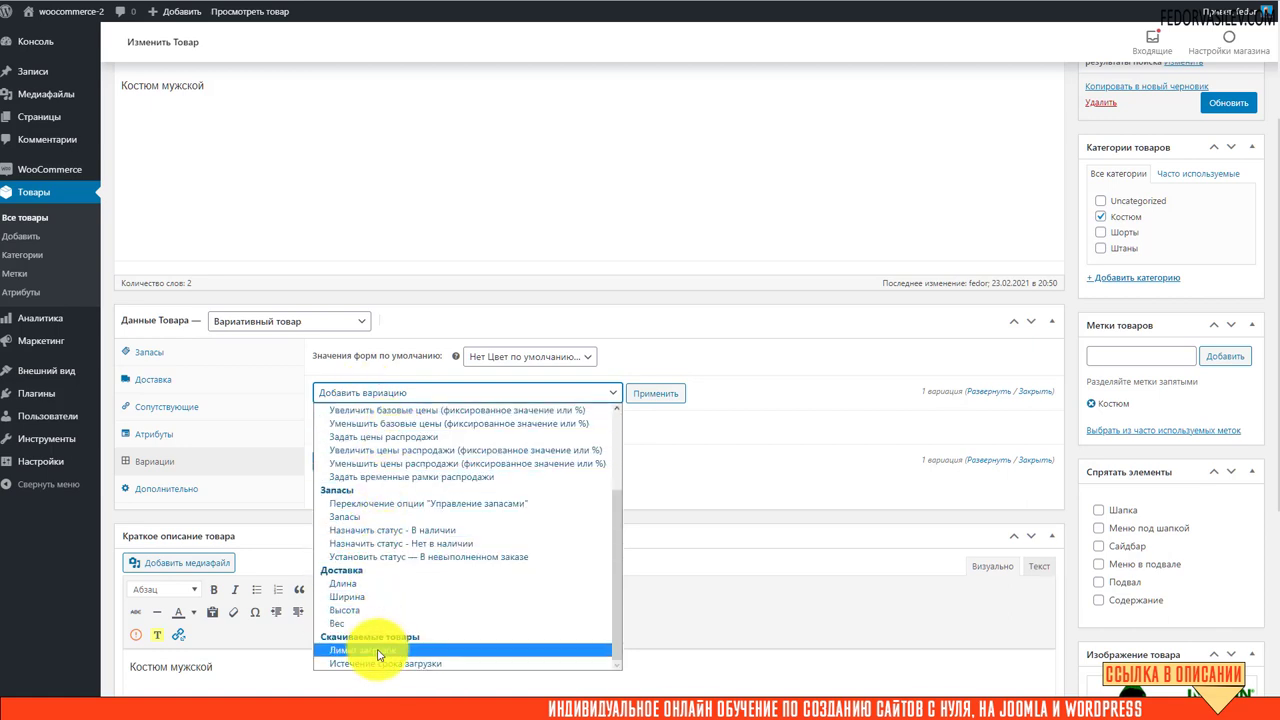
scroll(400, 515, up, 3)
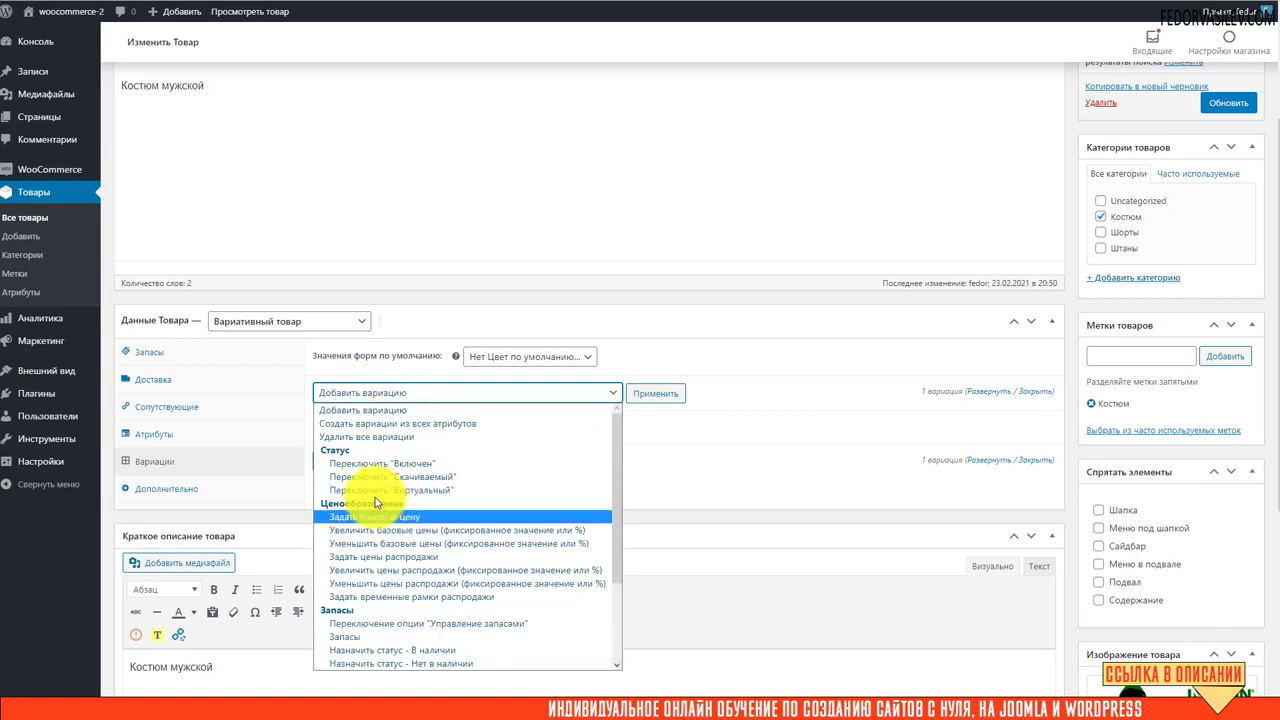
click(743, 463)
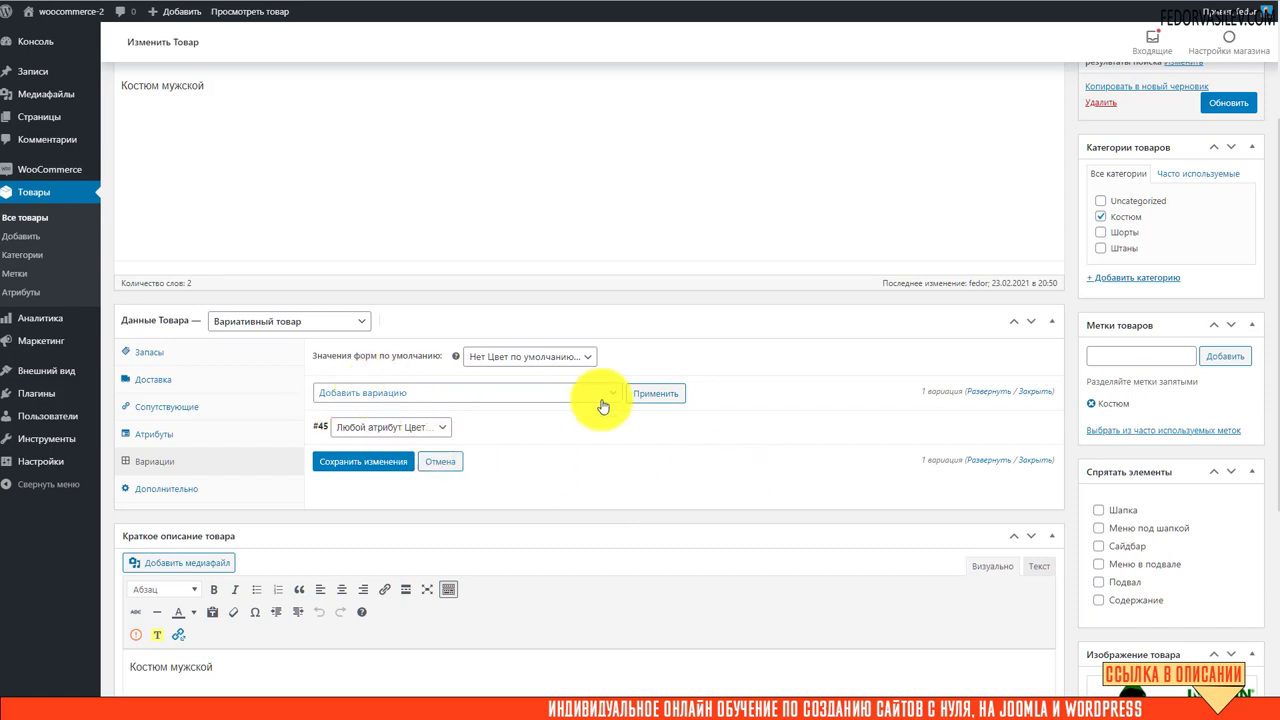
Examine the new variation's colour choices and its price, stock, shipping and description fields.
click(388, 432)
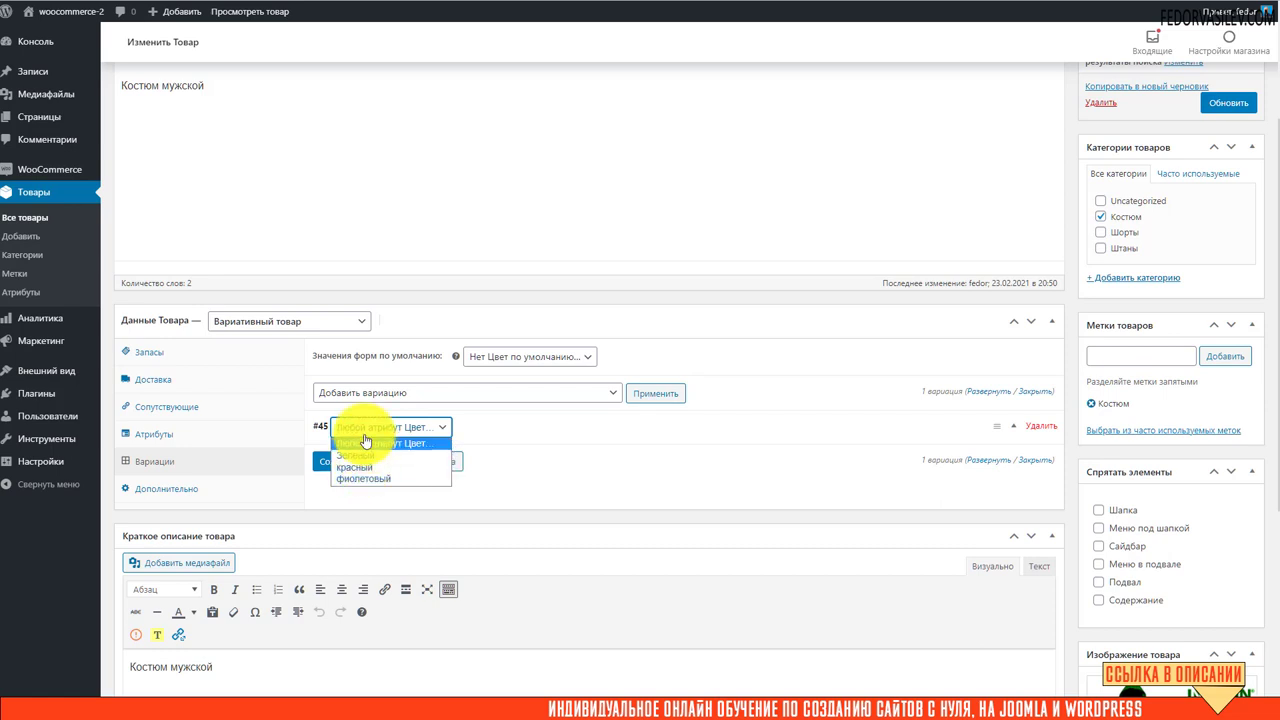
click(551, 423)
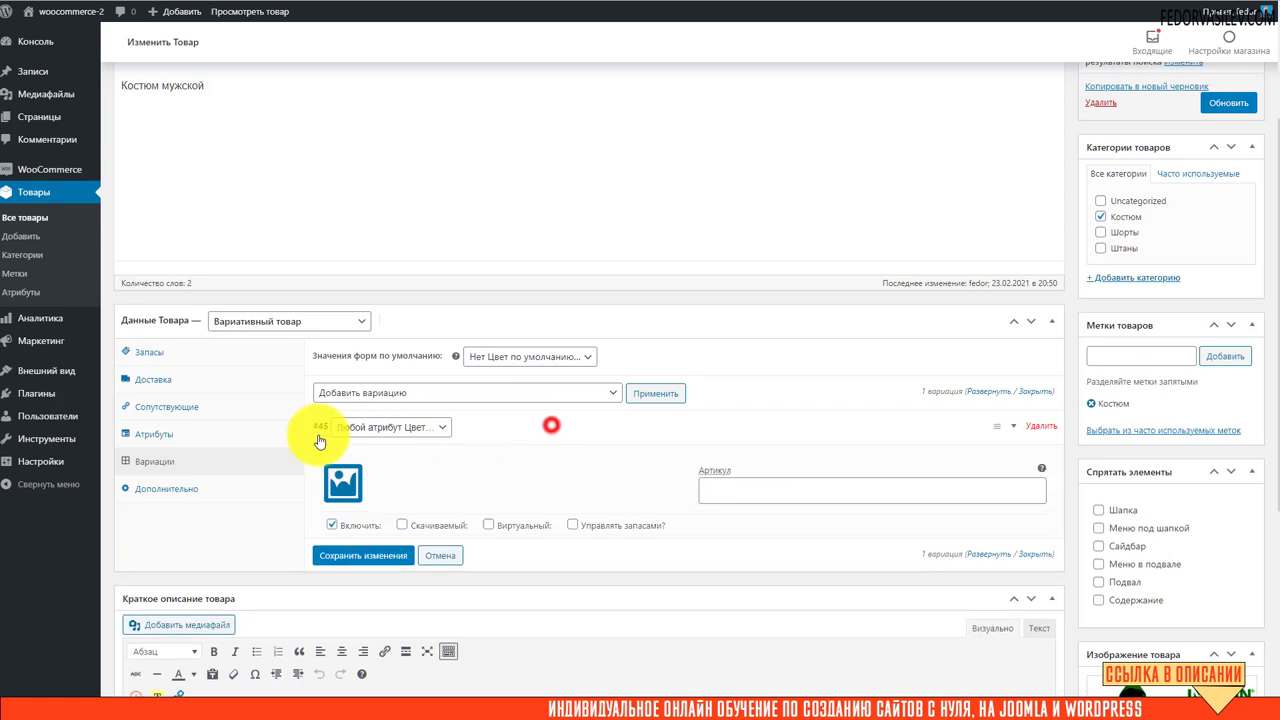
click(468, 430)
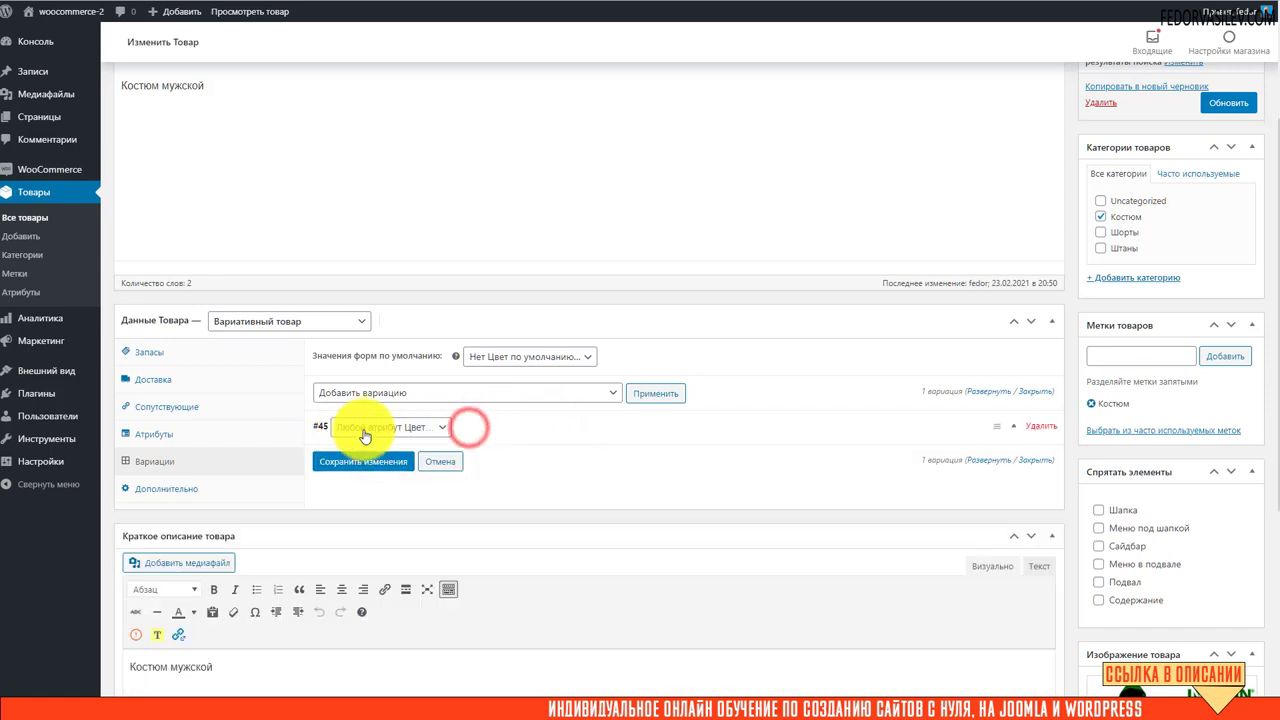
click(477, 431)
scroll(480, 460, down, 2)
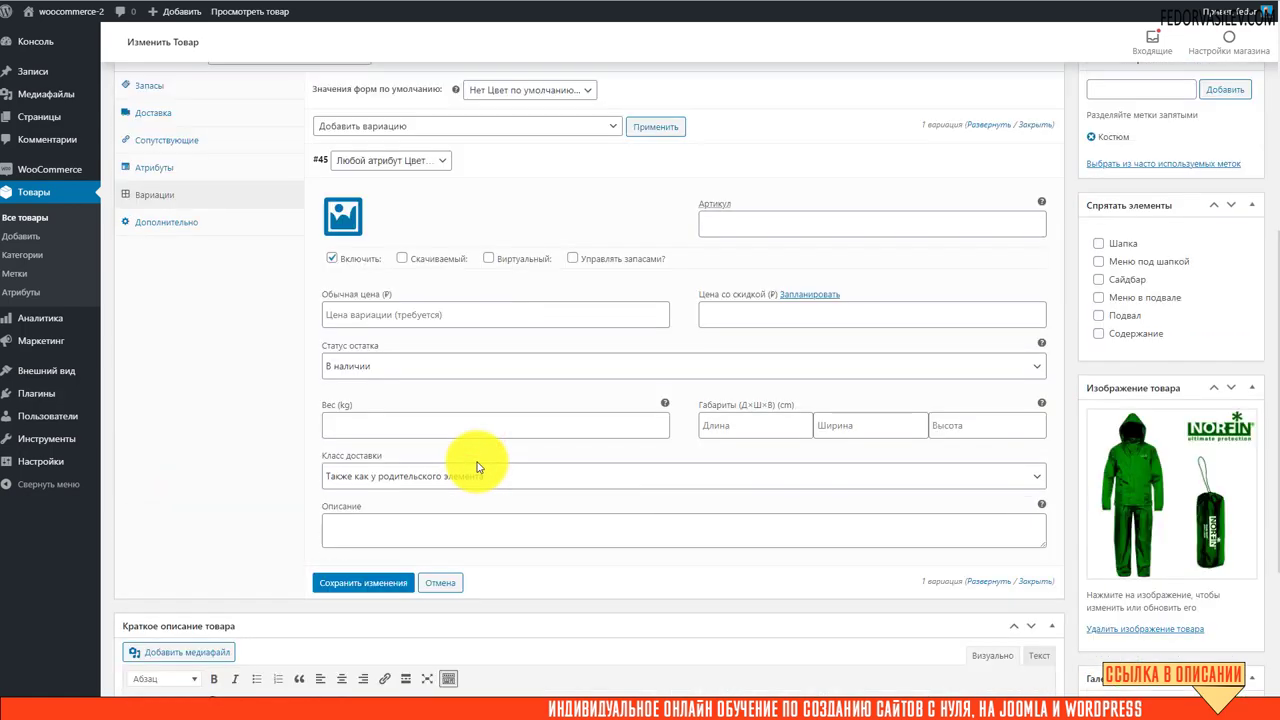
scroll(477, 467, up, 1)
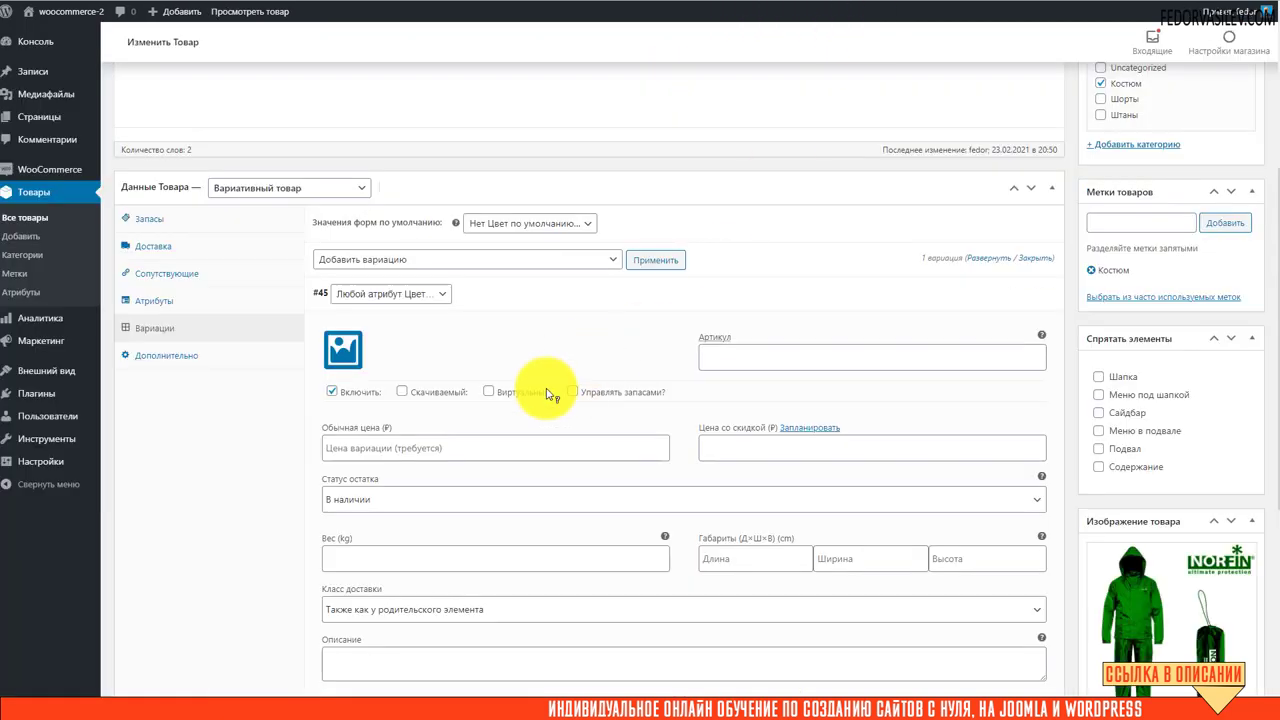
click(515, 432)
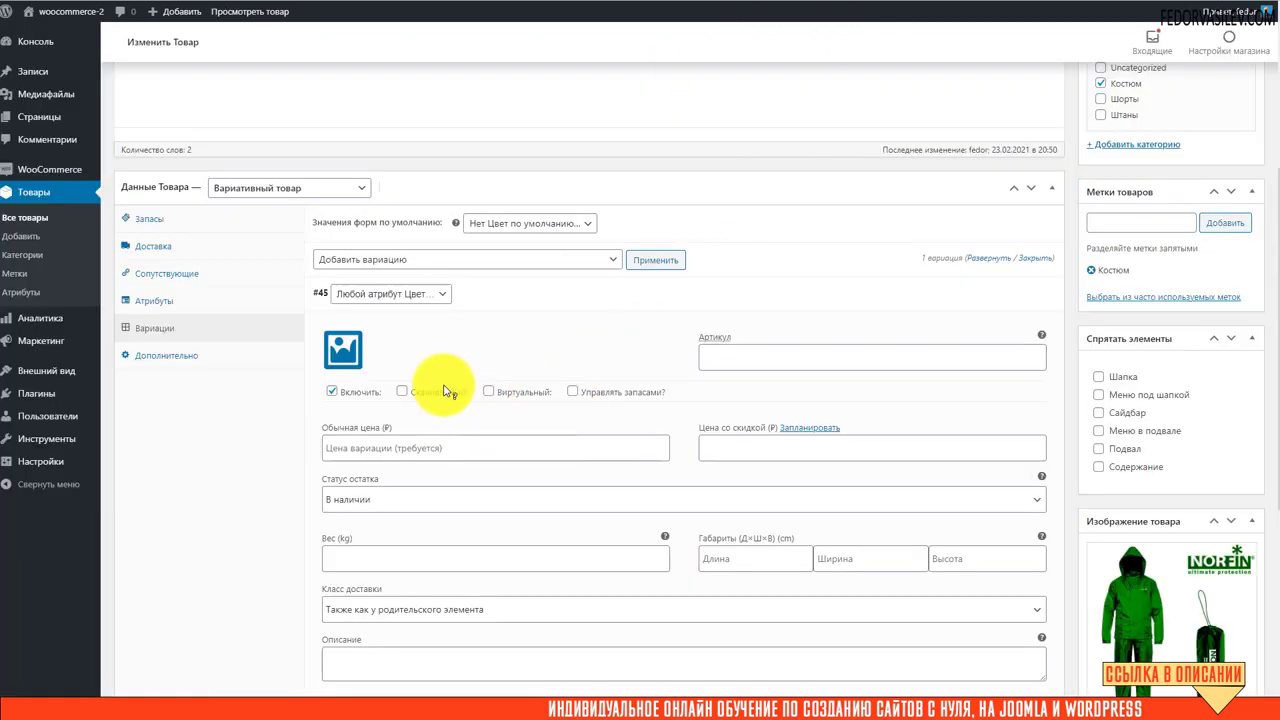
click(508, 306)
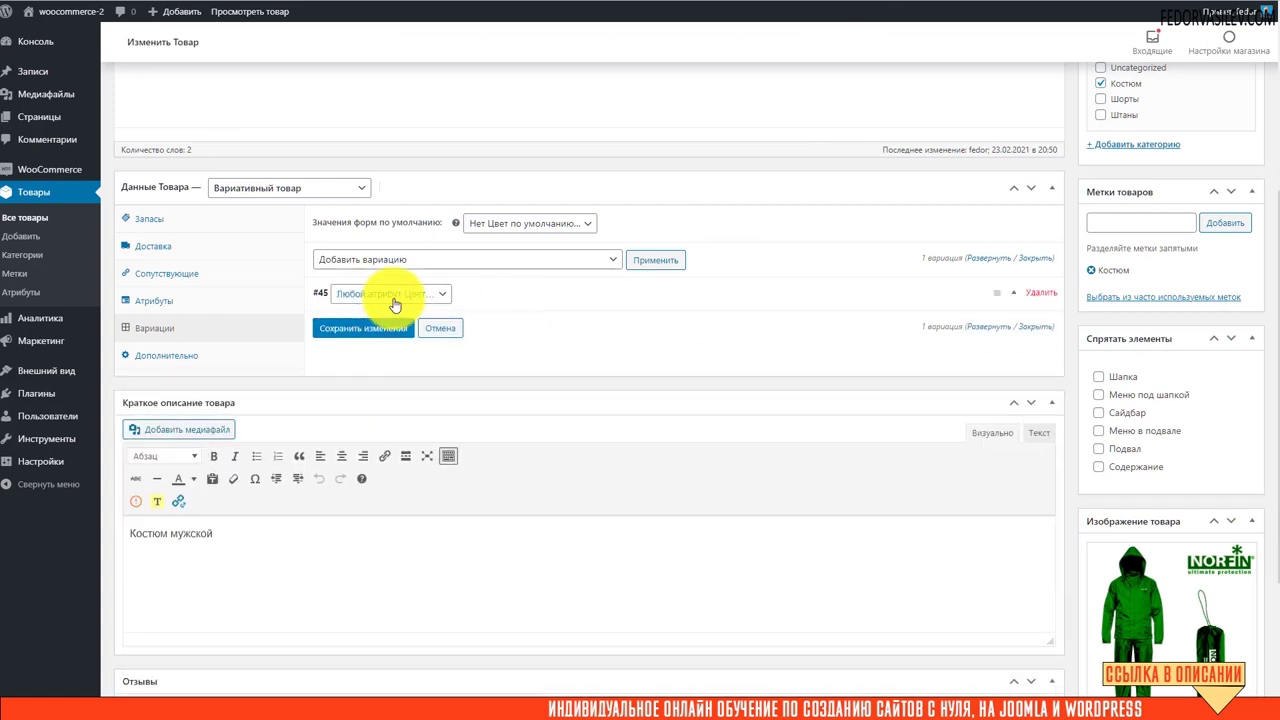
Set the variation's regular price to 3000 ₽ and save the variation changes.
click(490, 306)
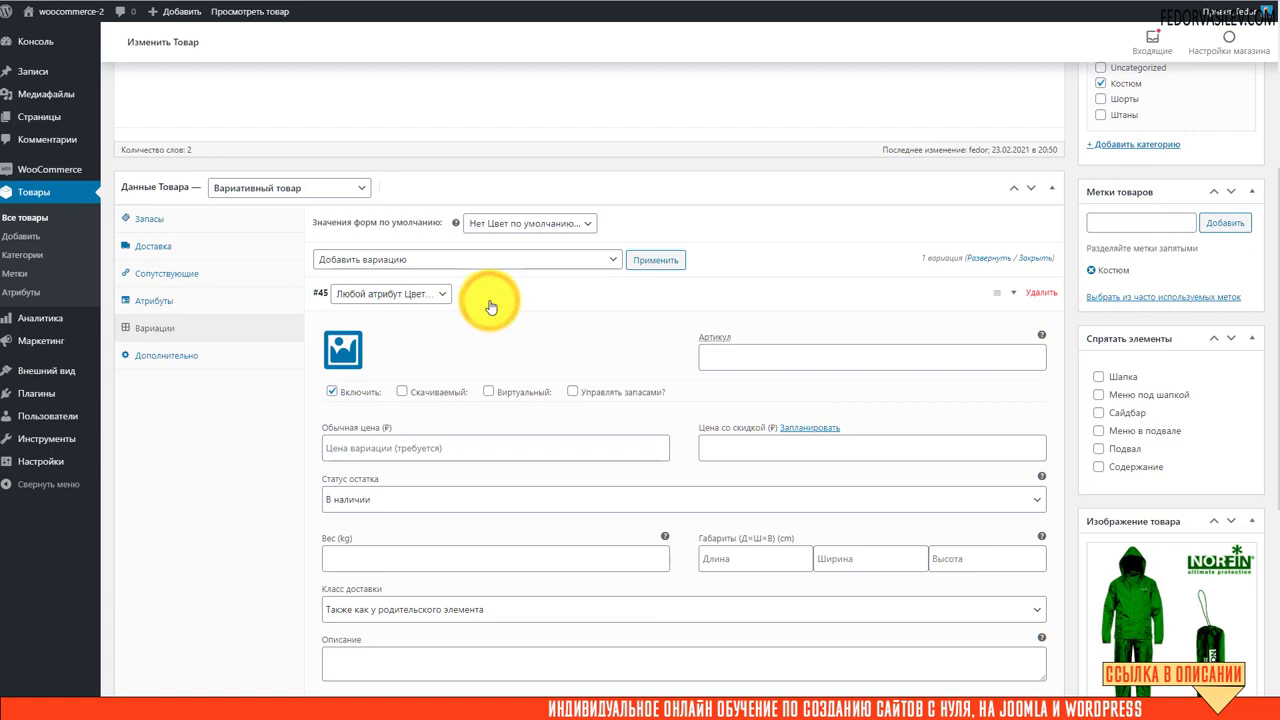
click(717, 357)
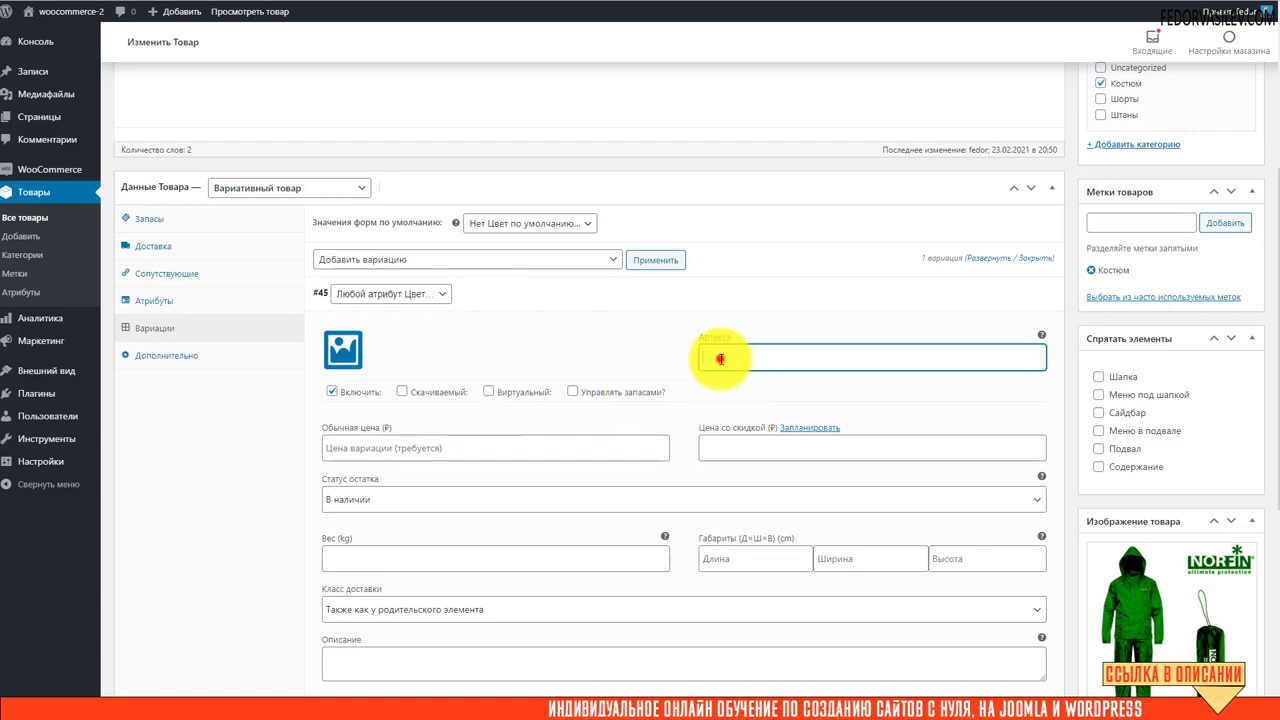
click(366, 444)
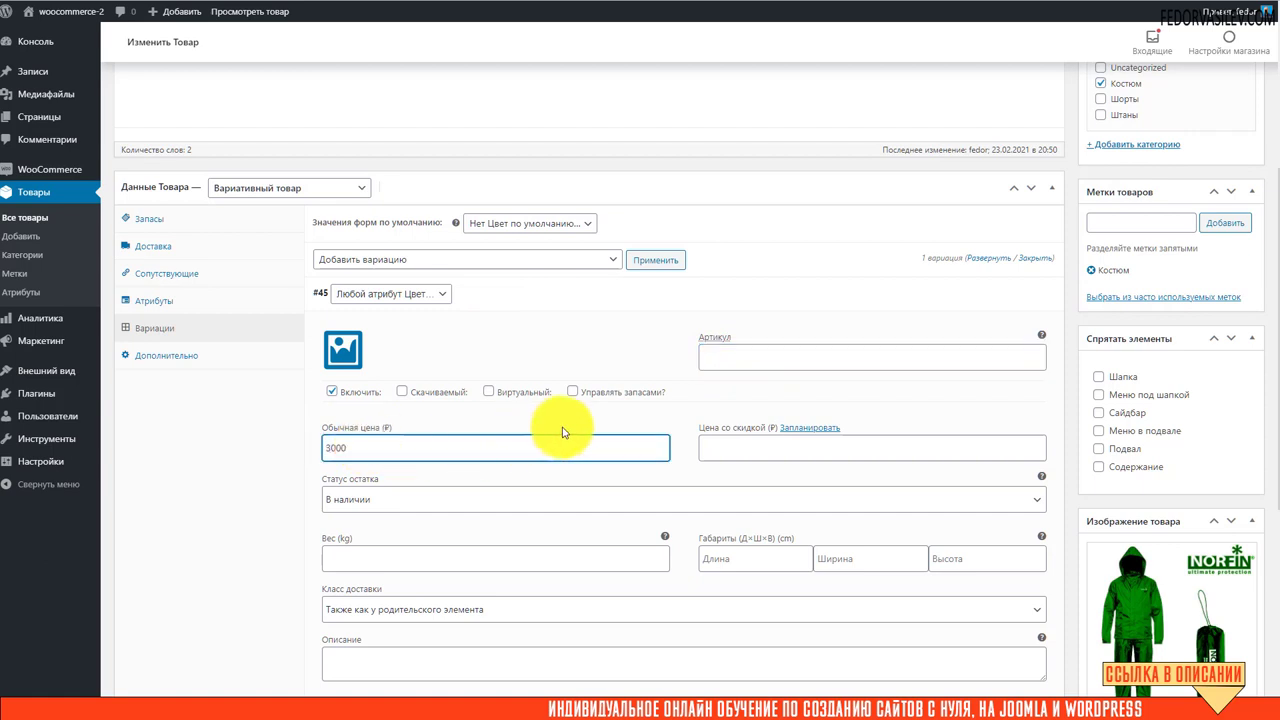
scroll(795, 435, down, 1)
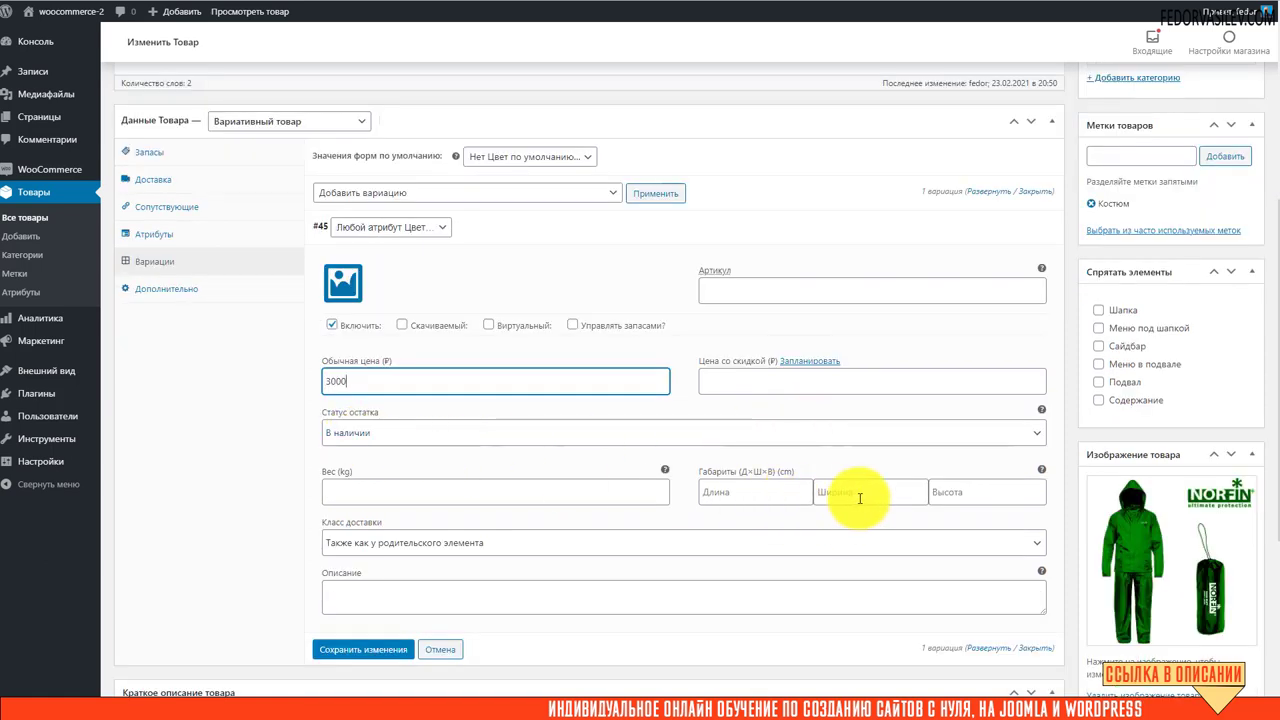
click(363, 649)
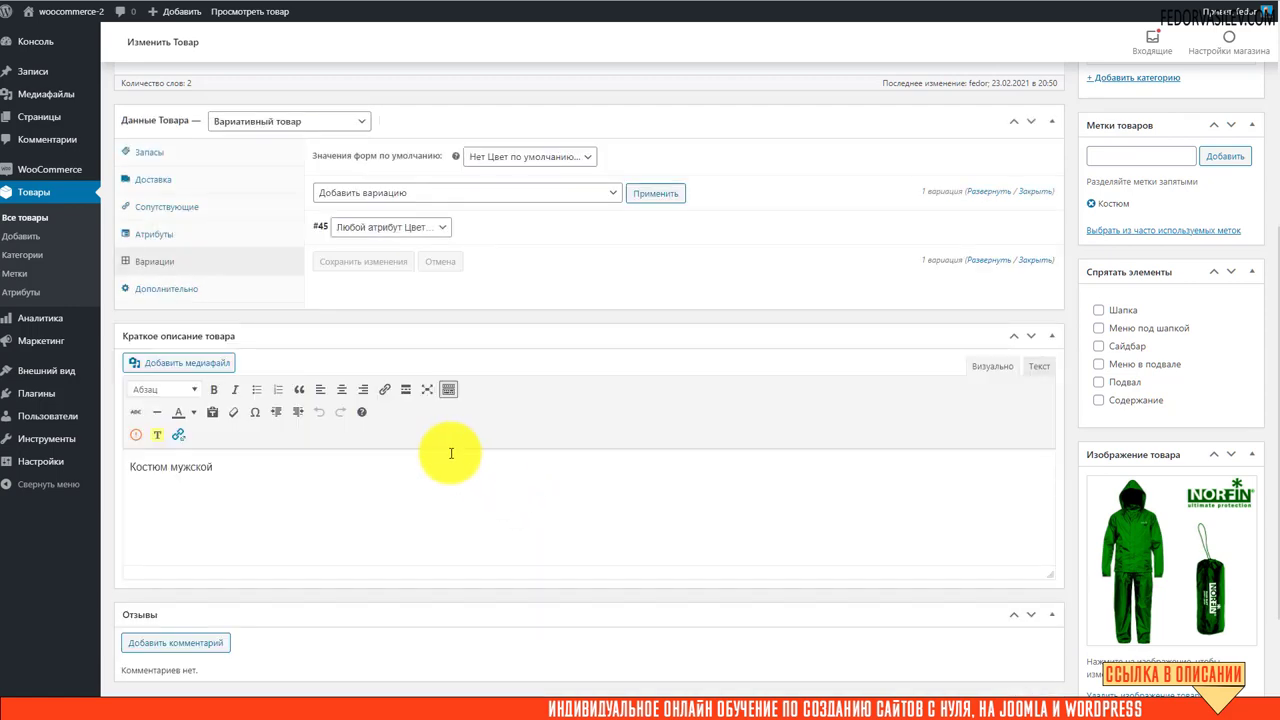
Update the product with its saved variation and reload its store page.
scroll(450, 455, up, 2)
scroll(1215, 150, up, 3)
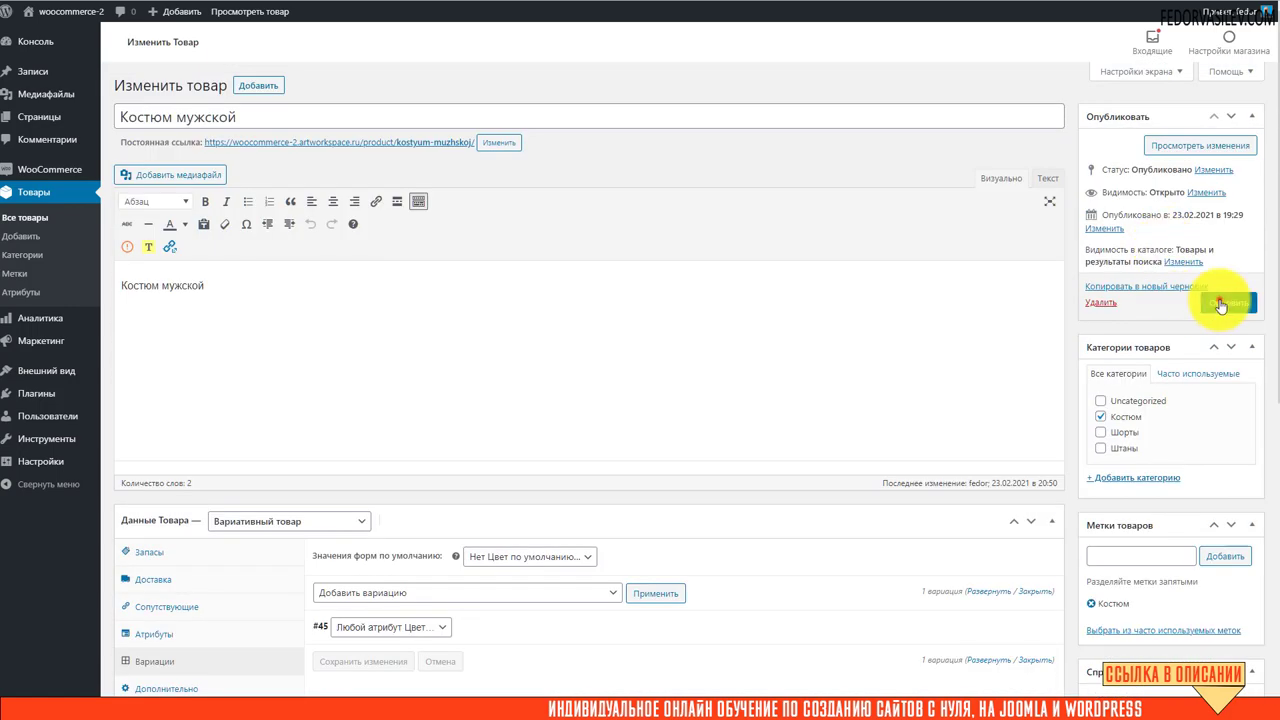
click(1220, 303)
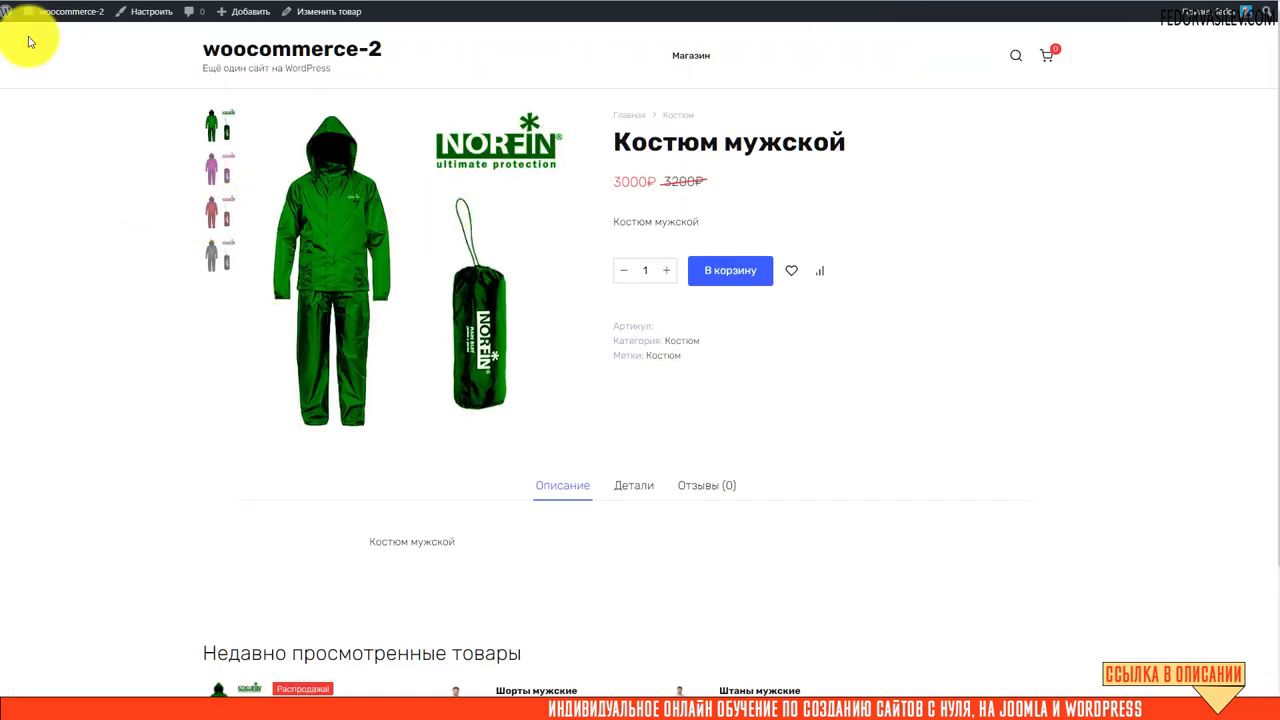
key(F5)
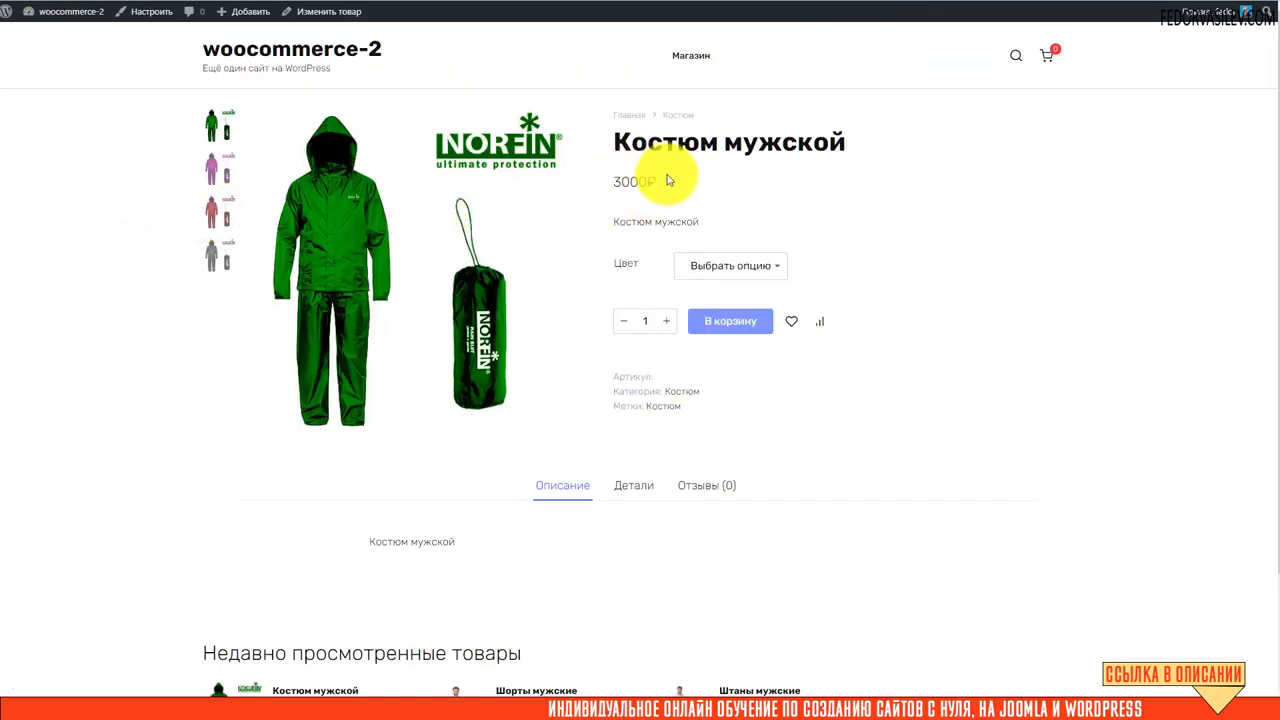
Examine the Цвет choices on the store page and try adding the suit to the cart without choosing a colour.
click(718, 270)
click(845, 258)
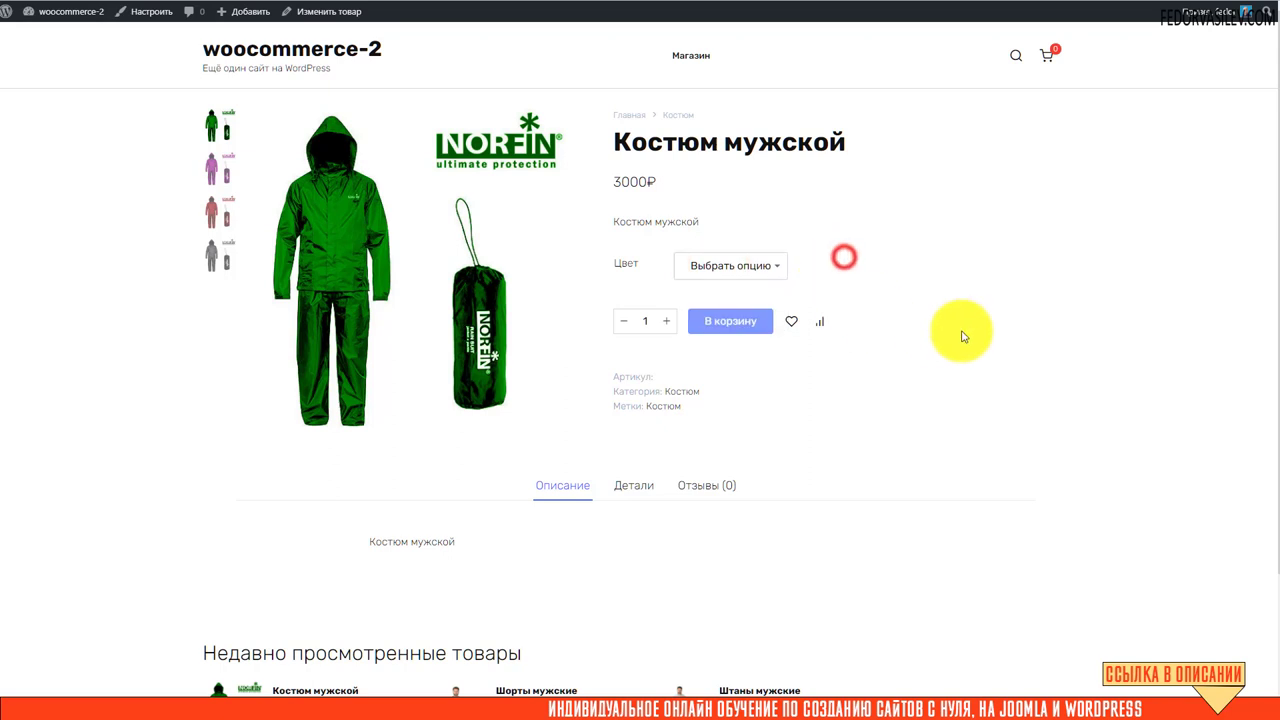
click(716, 325)
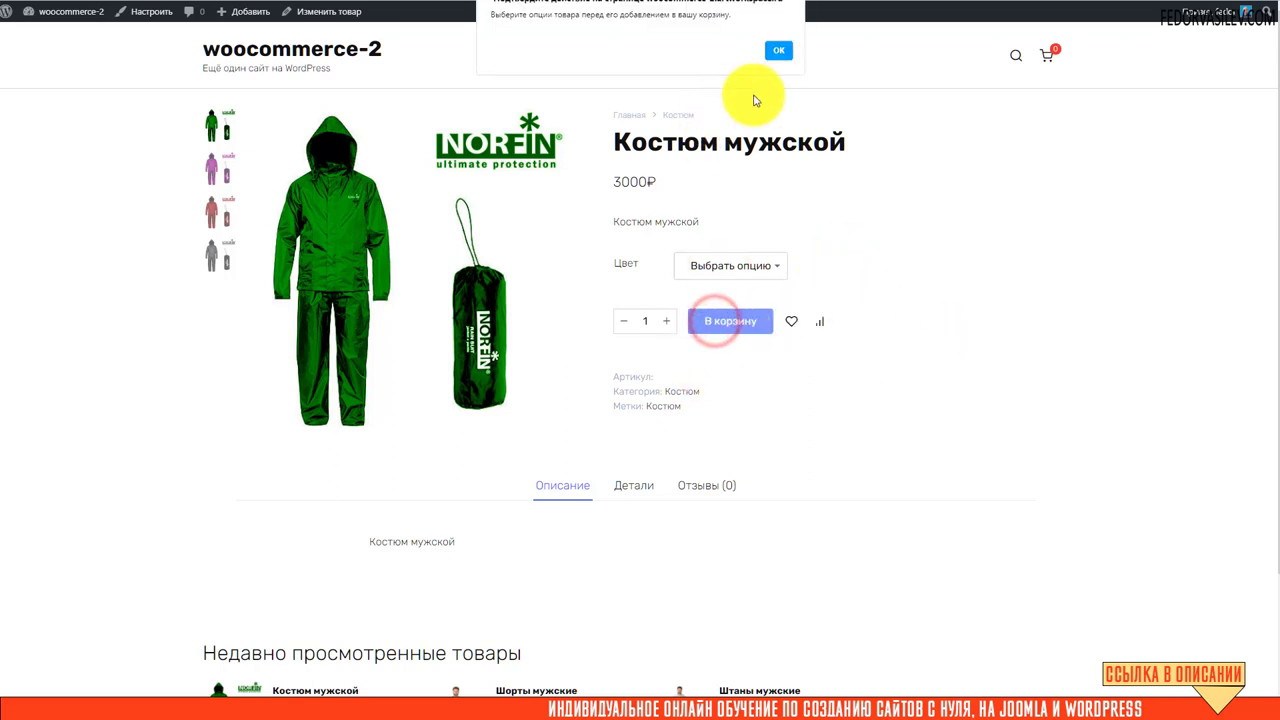
click(781, 52)
Test adding the suit to the cart repeatedly with Цвет set to Зеленый on the store page.
click(735, 258)
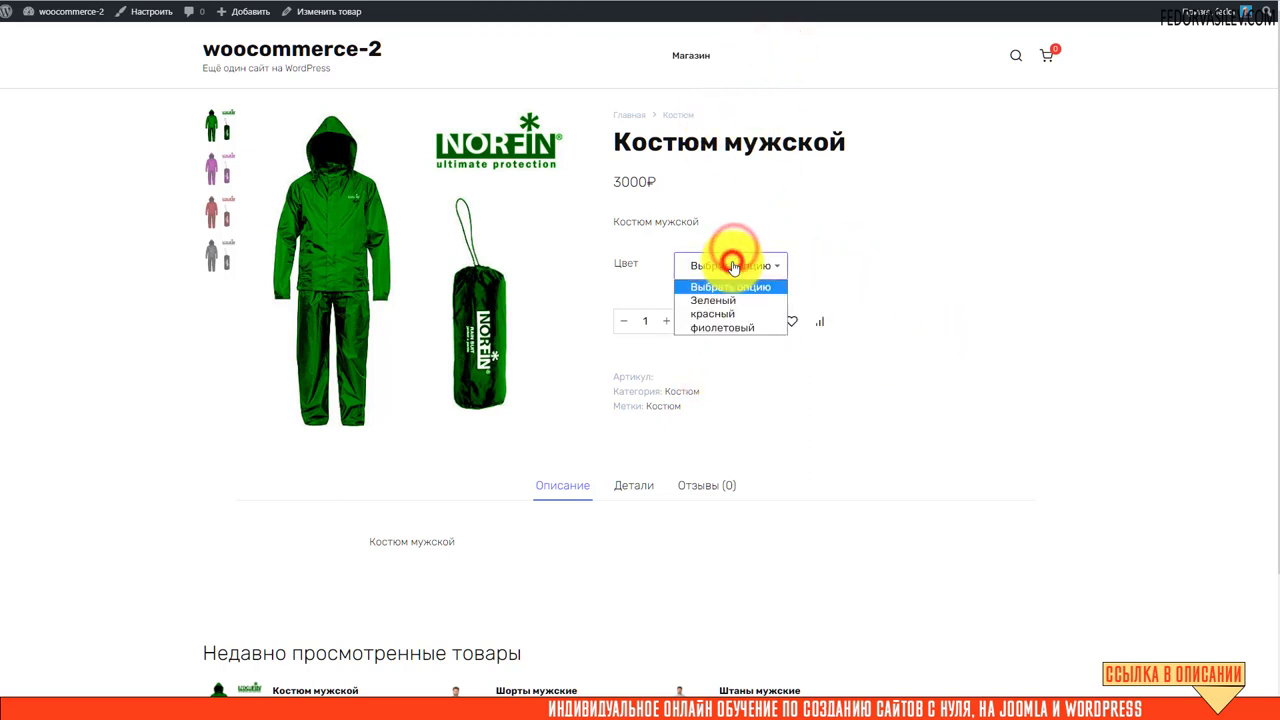
click(719, 290)
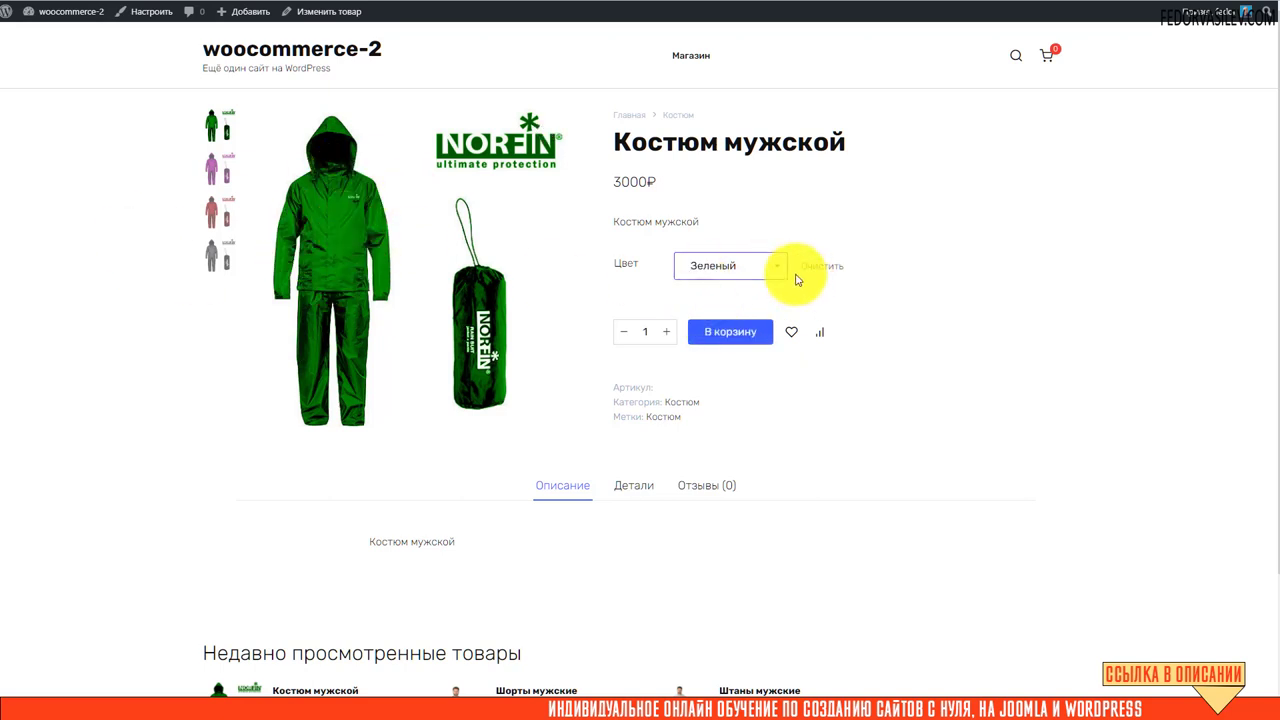
click(712, 335)
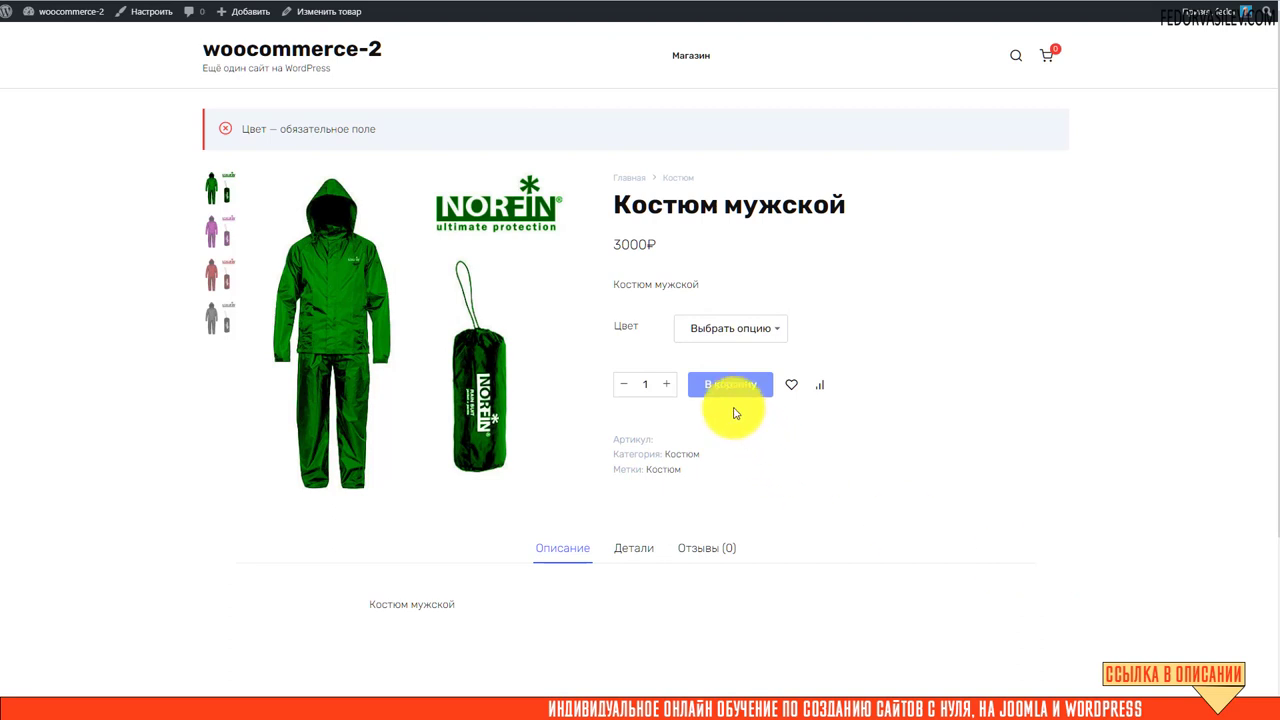
click(714, 330)
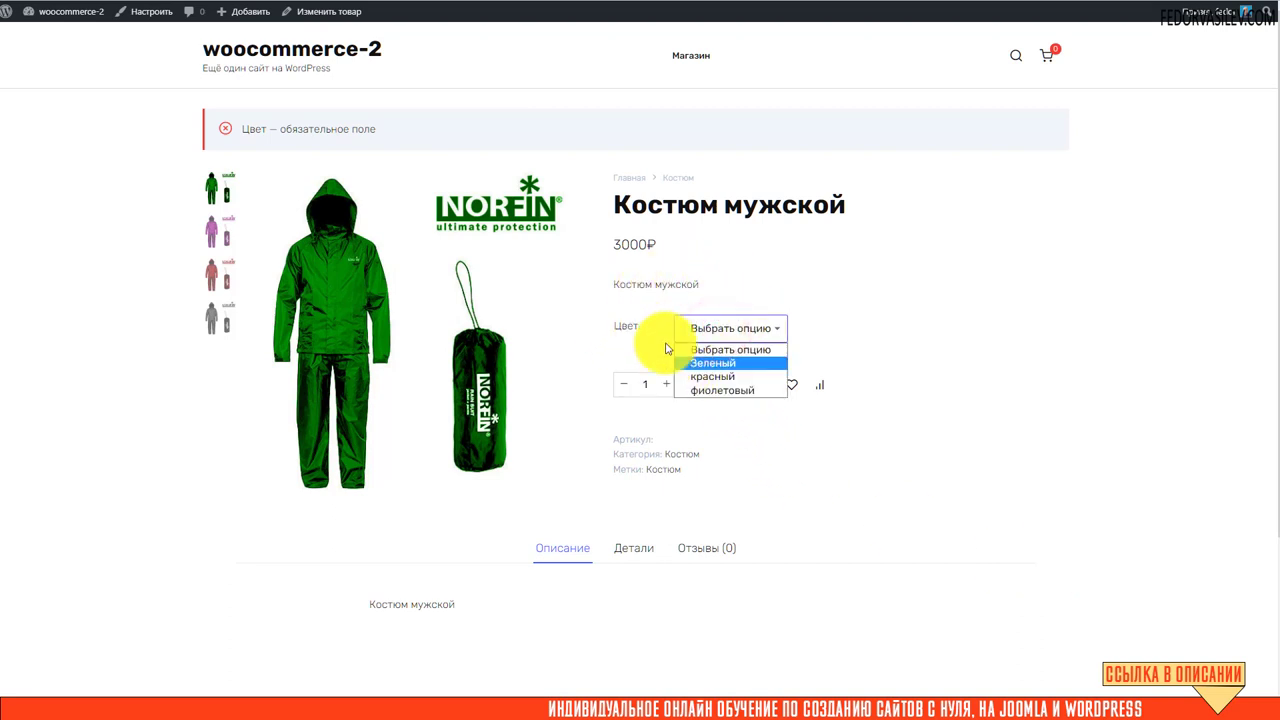
click(886, 327)
click(711, 329)
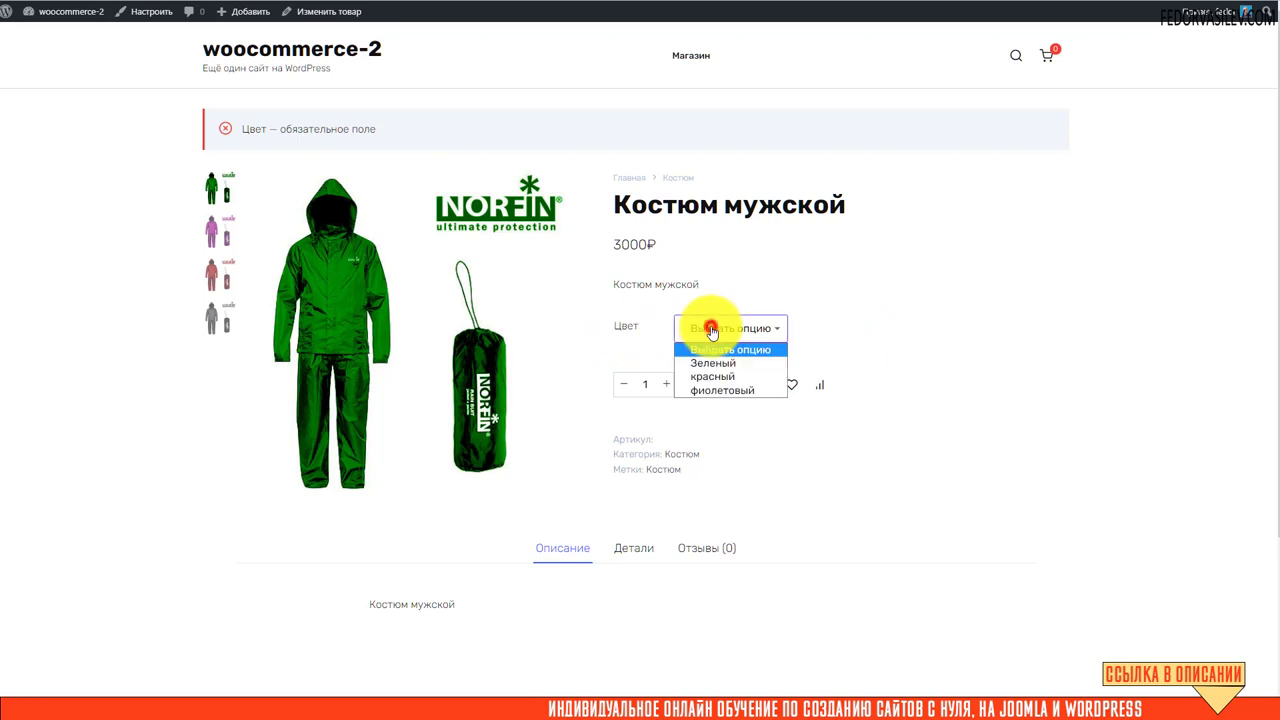
click(713, 363)
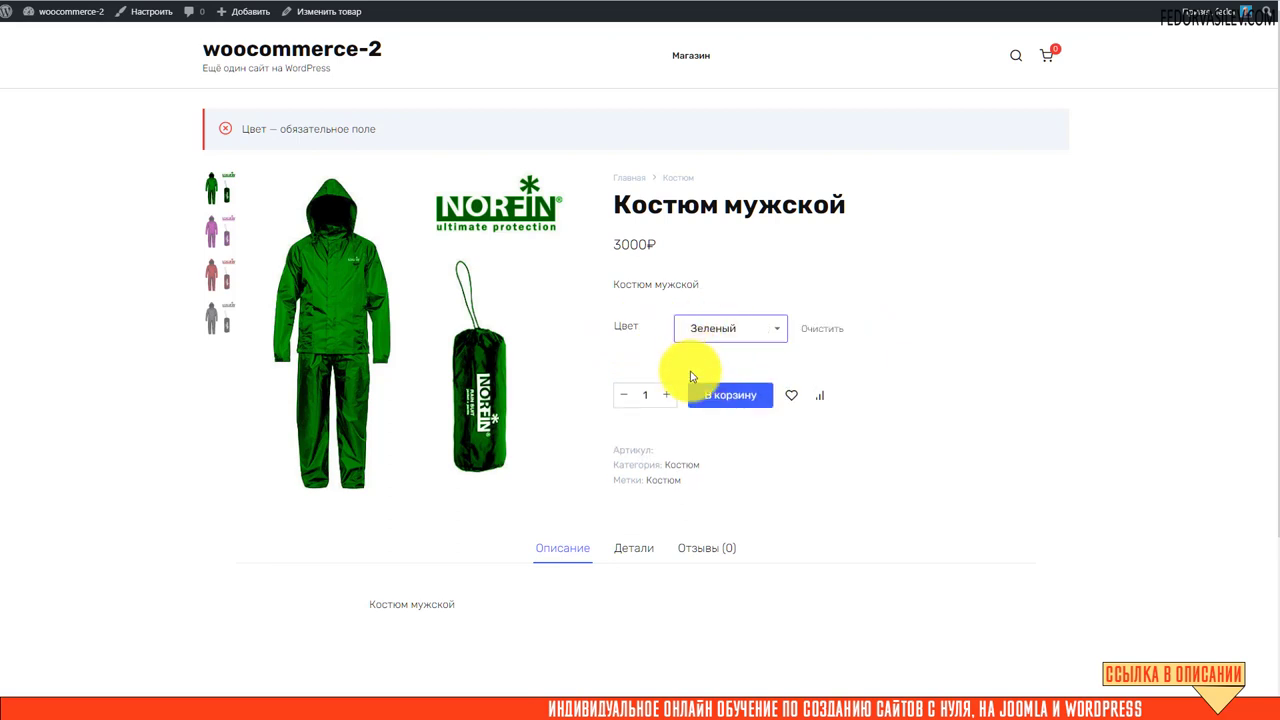
click(744, 395)
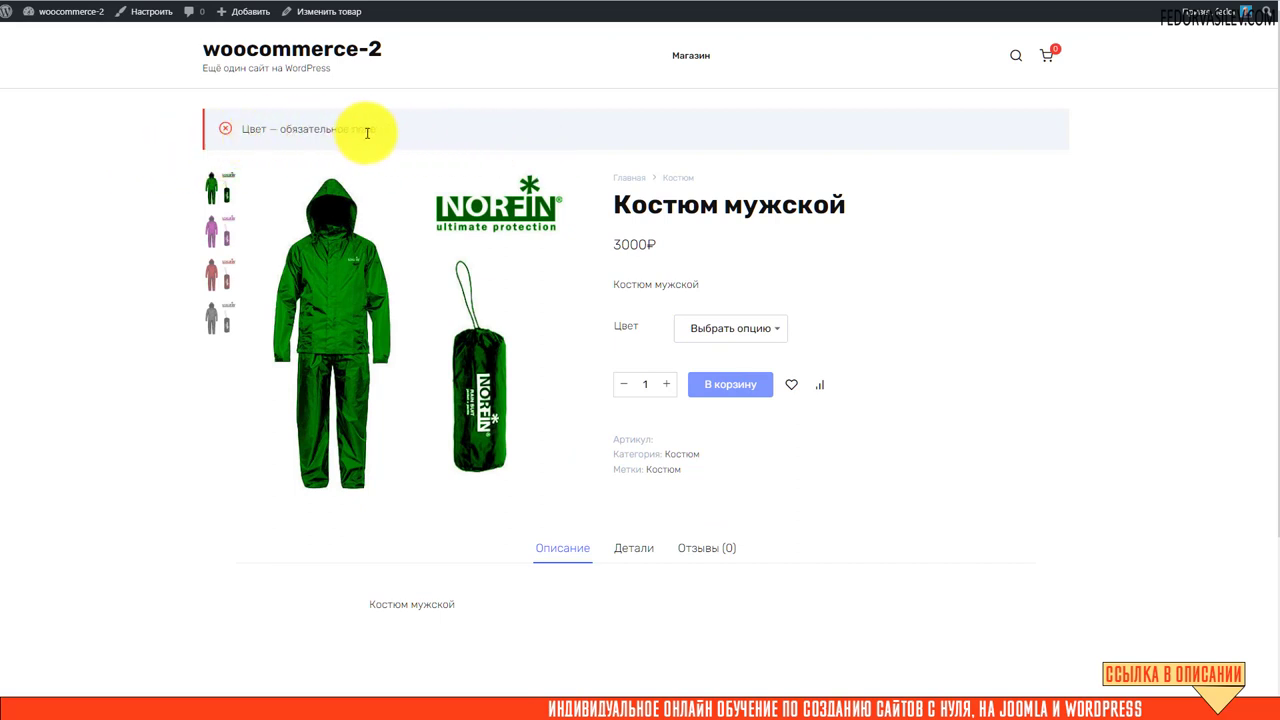
click(698, 332)
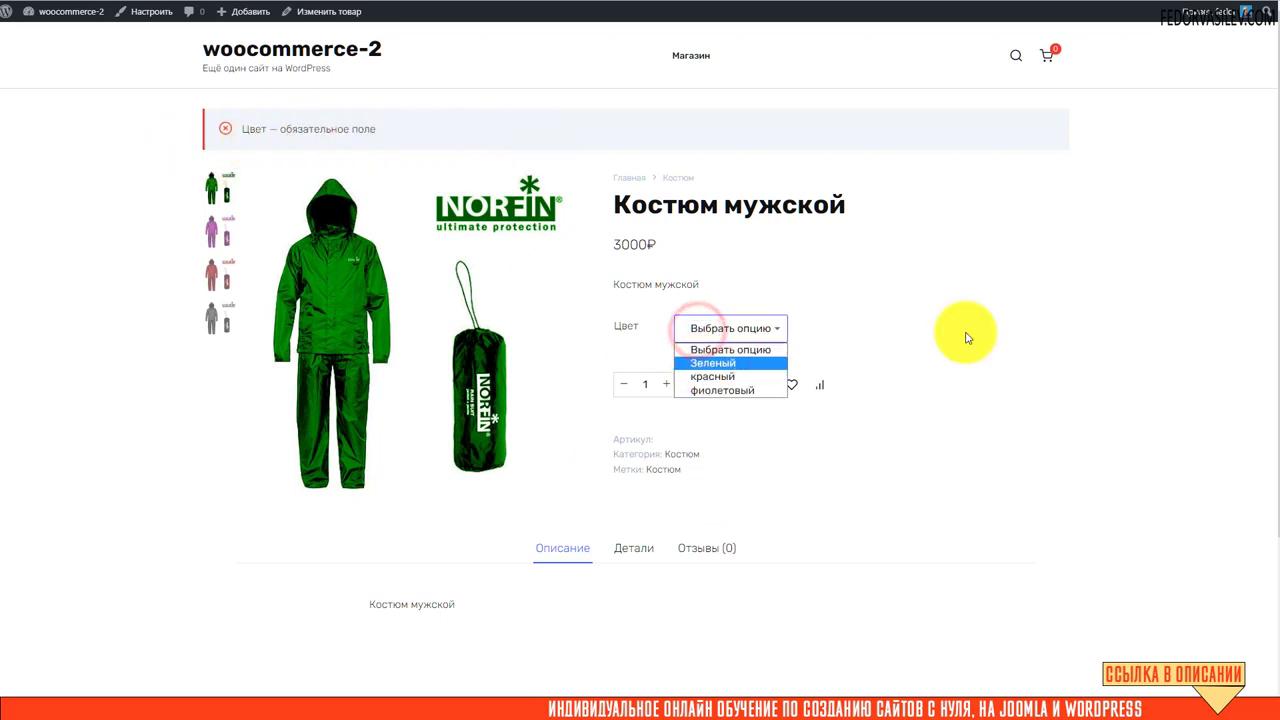
click(732, 362)
click(729, 394)
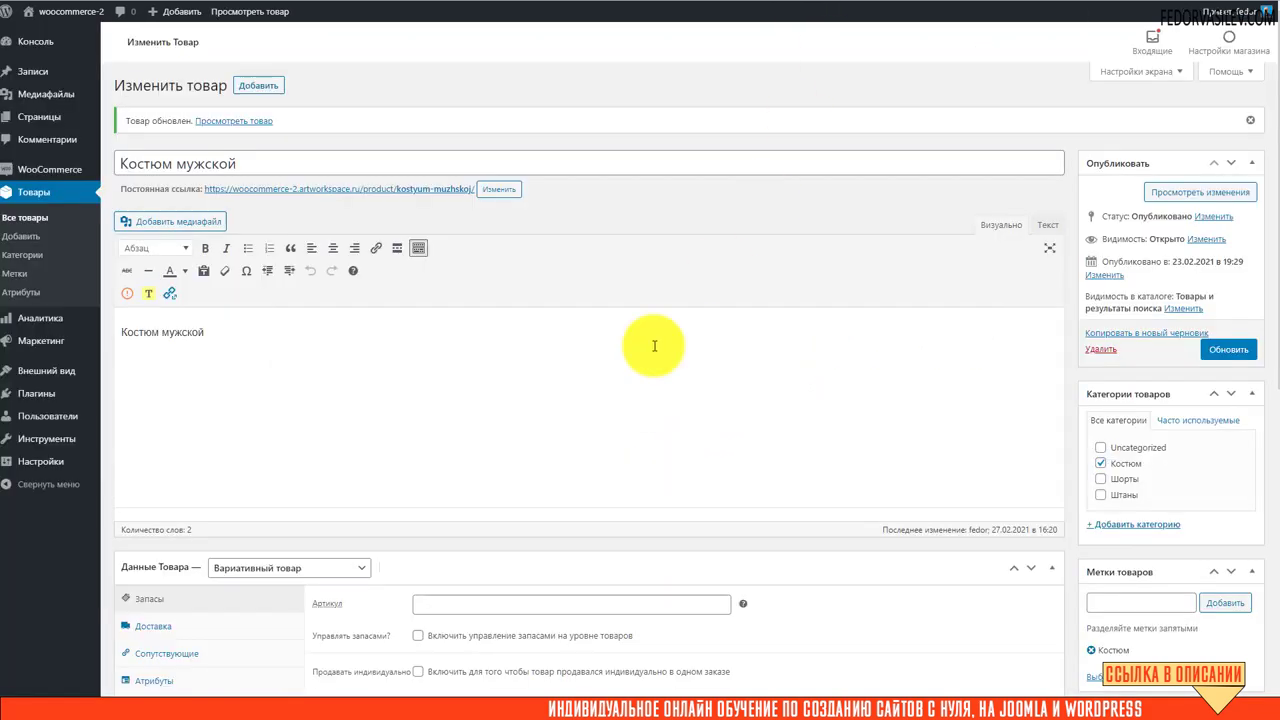
Set the existing variation's Цвет attribute to Зеленый in the product editor and save the variation changes.
scroll(654, 346, down, 3)
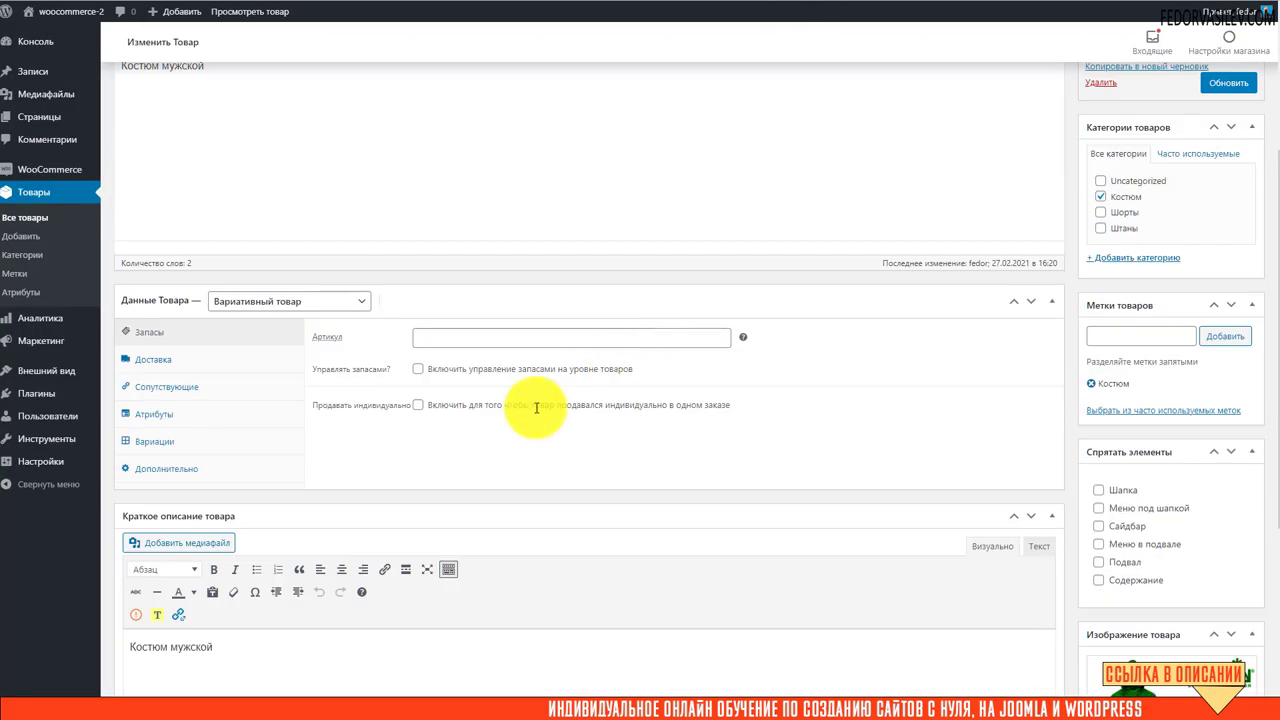
click(163, 441)
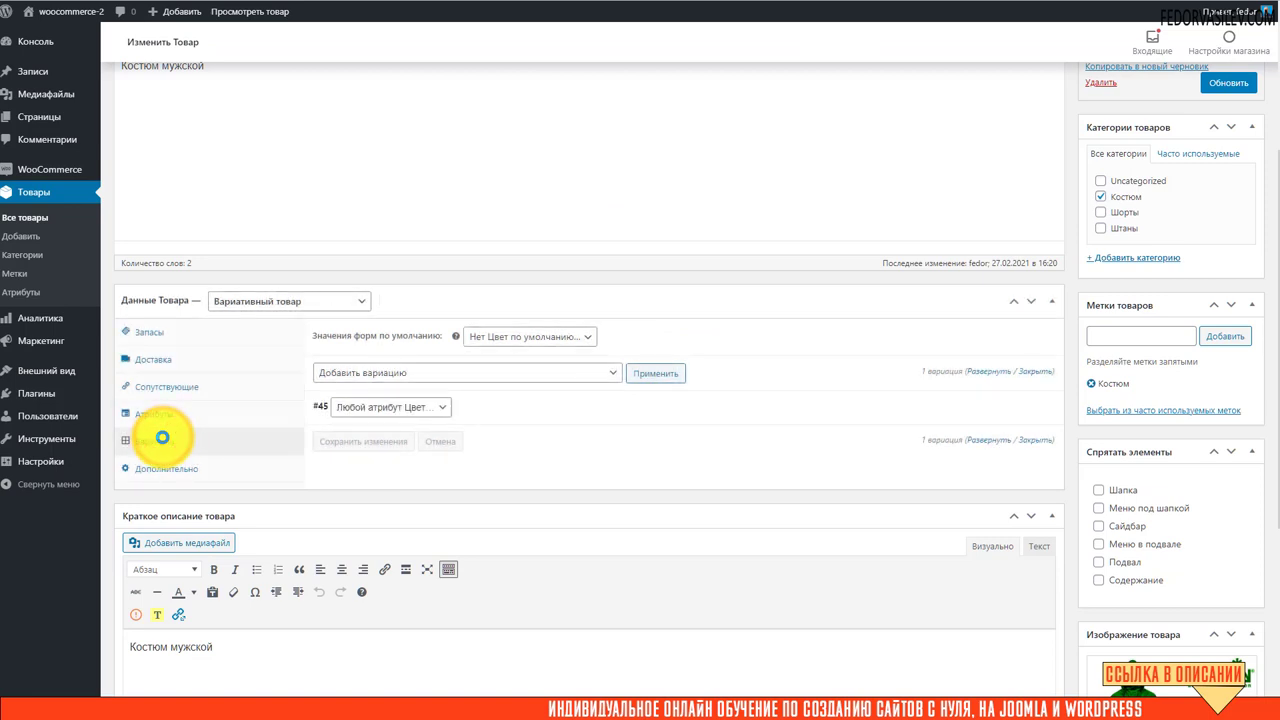
click(443, 408)
click(390, 436)
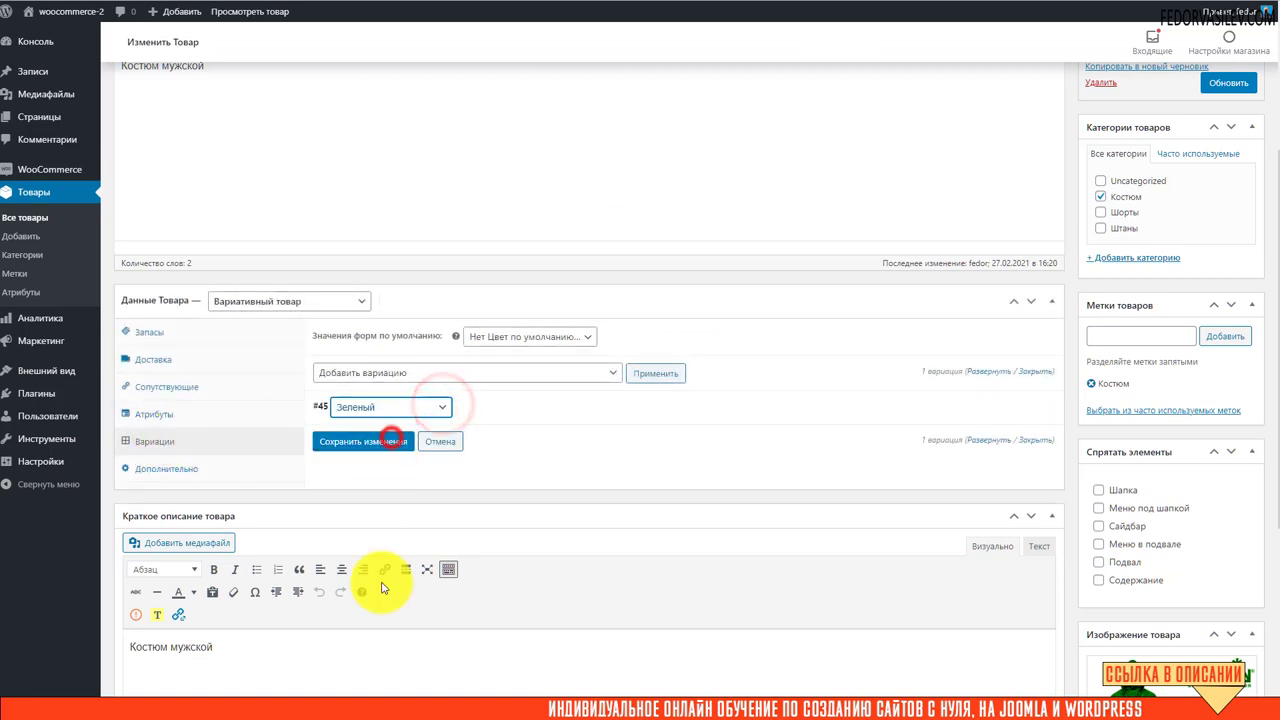
click(358, 442)
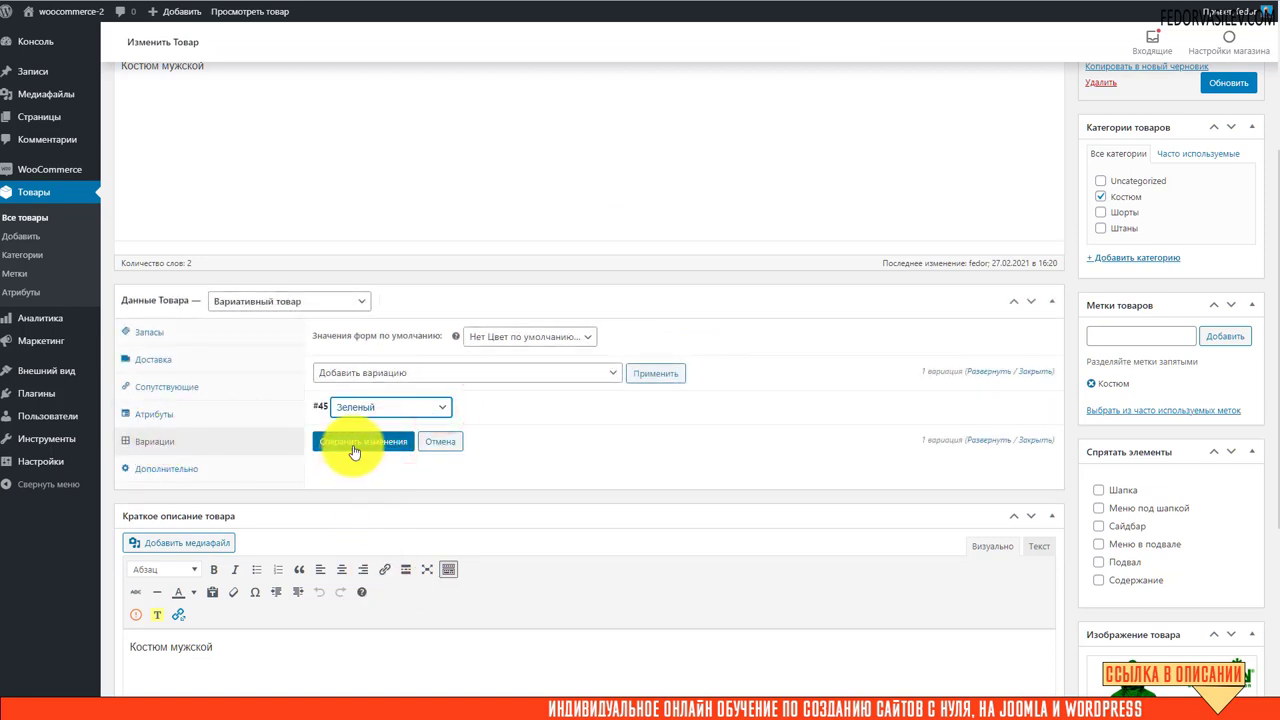
click(353, 445)
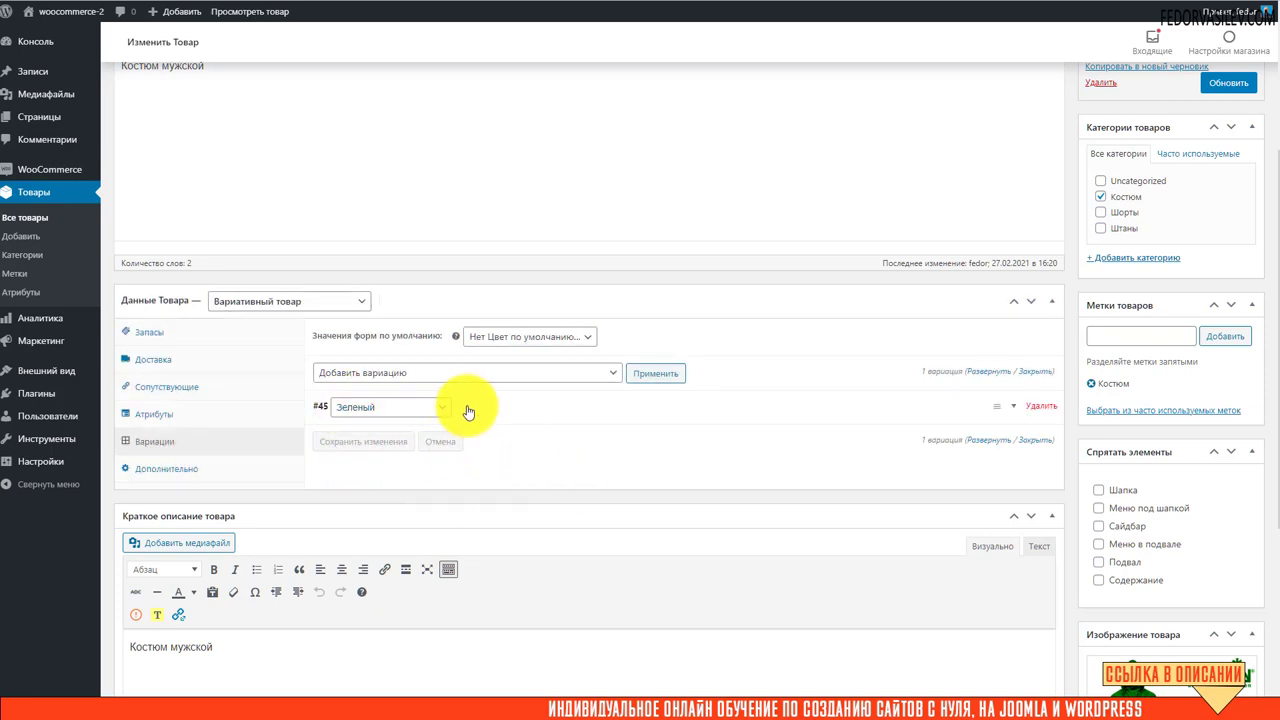
Assign the green suit image 22.jpg from the media library to the Зеленый variation and save the variation changes.
click(468, 411)
click(344, 460)
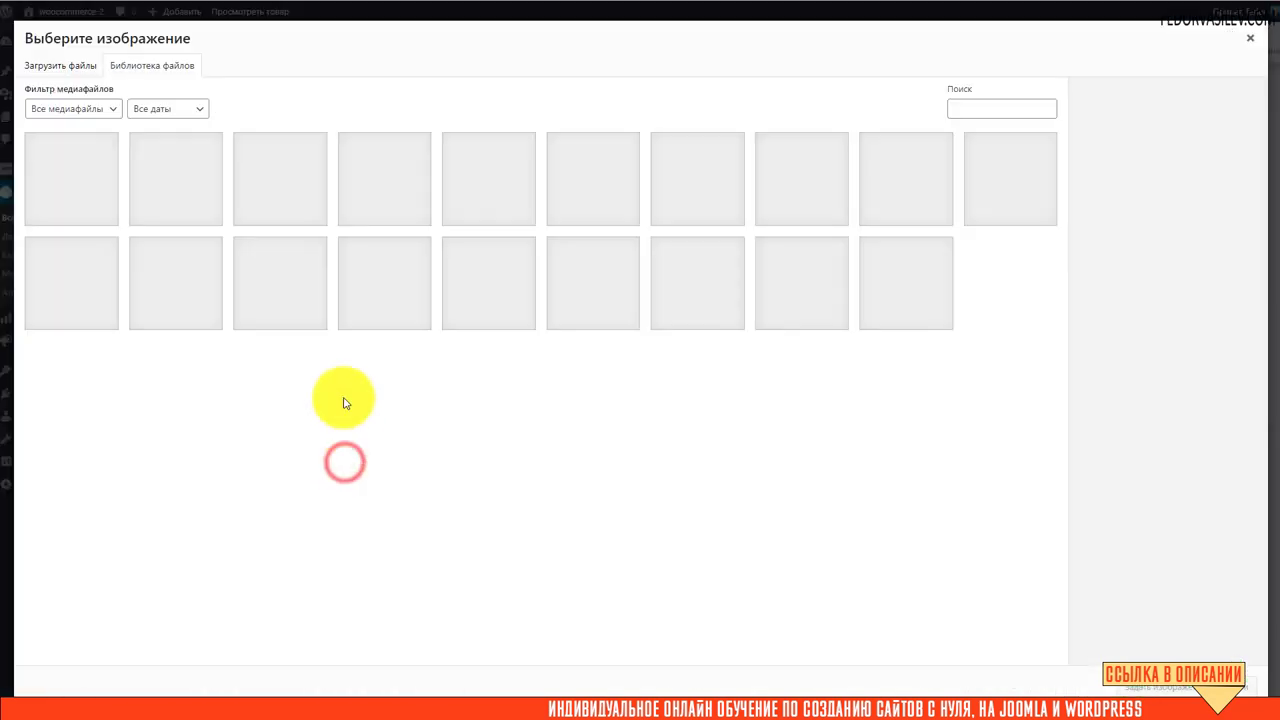
click(578, 275)
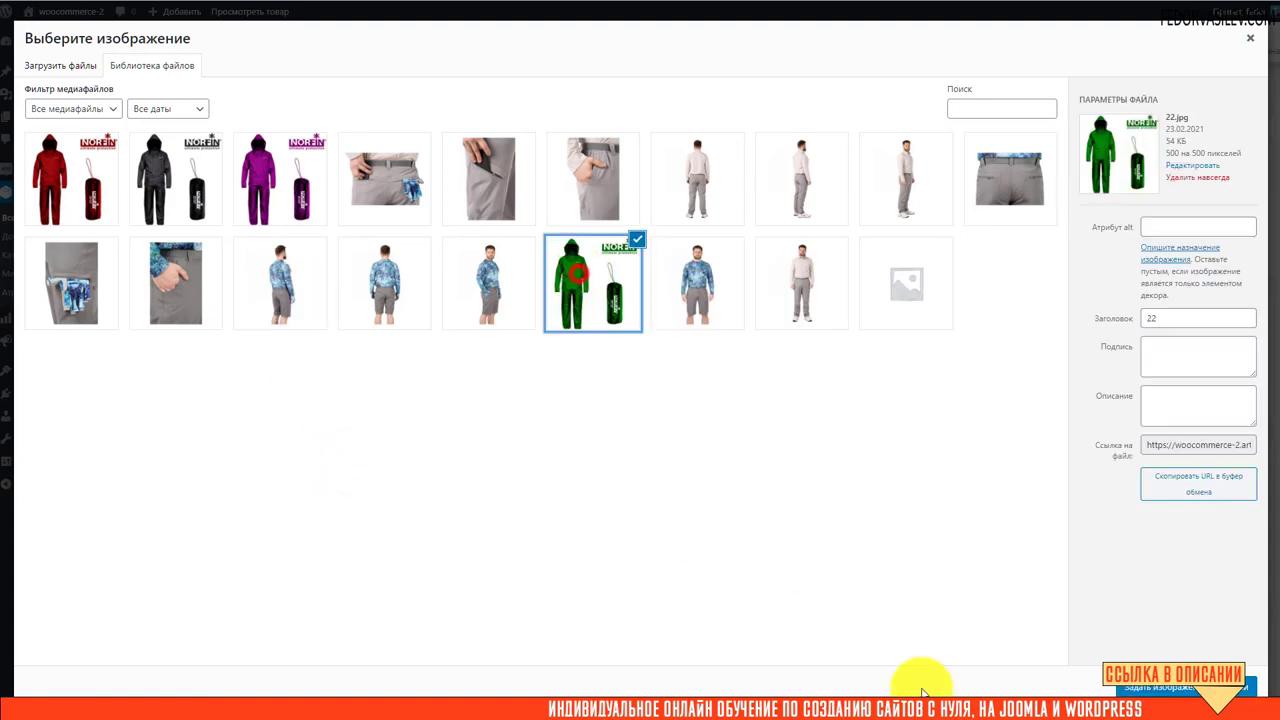
click(1137, 689)
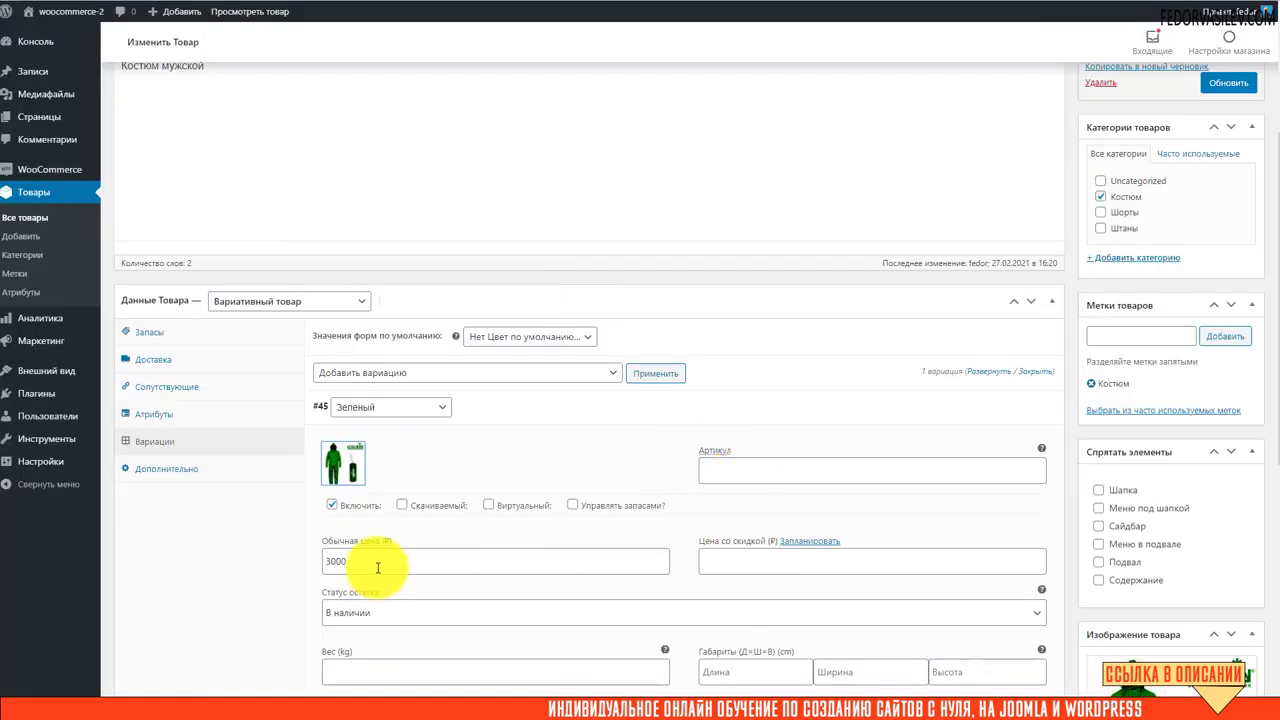
scroll(514, 457, down, 3)
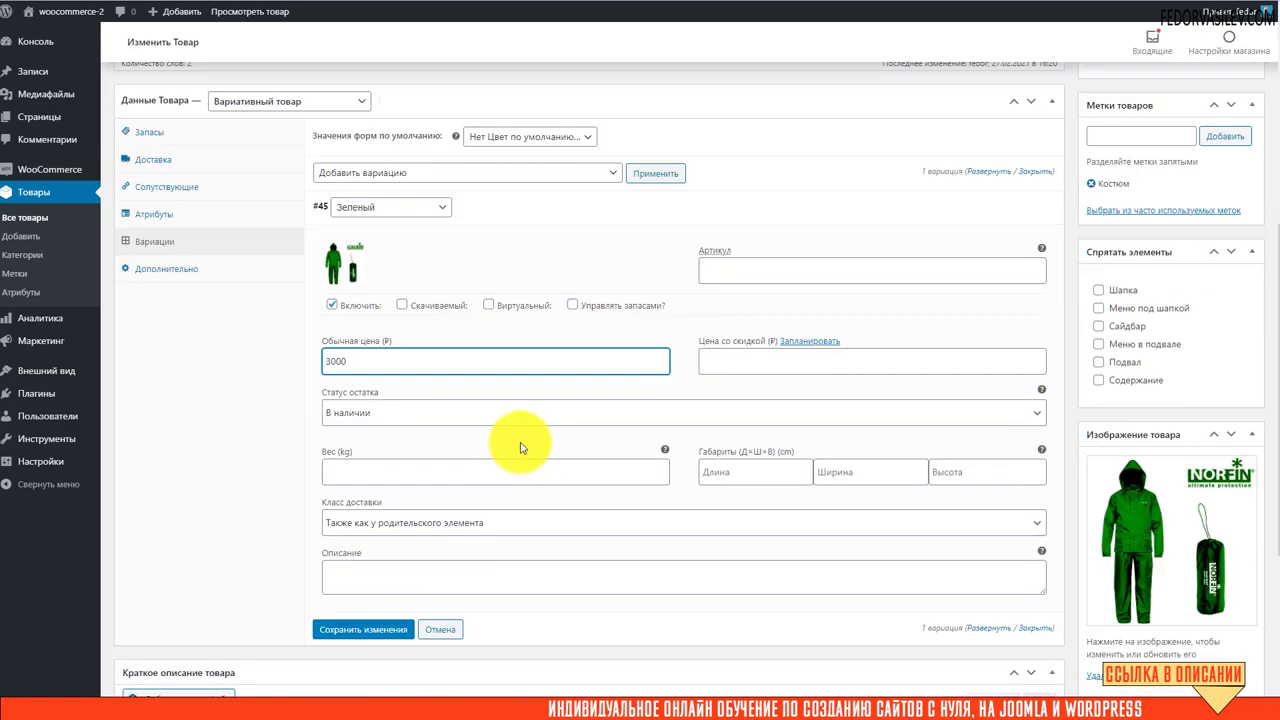
scroll(531, 491, up, 3)
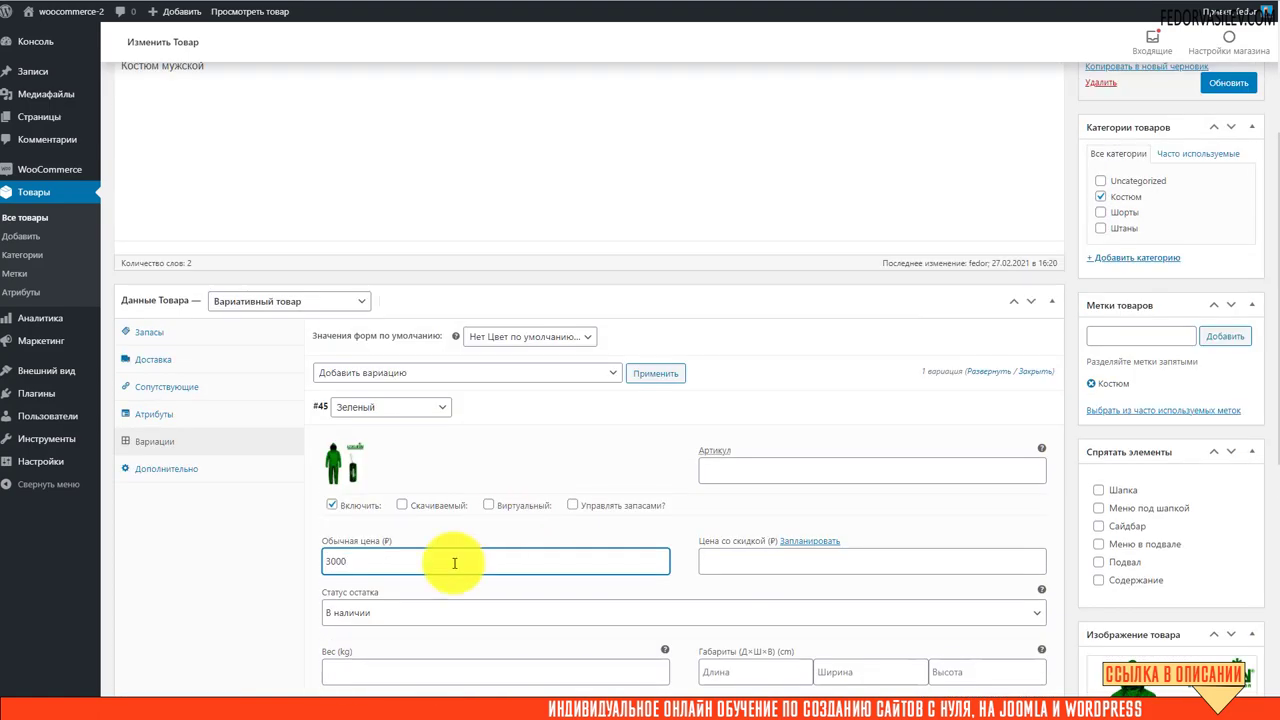
scroll(400, 566, down, 4)
click(365, 569)
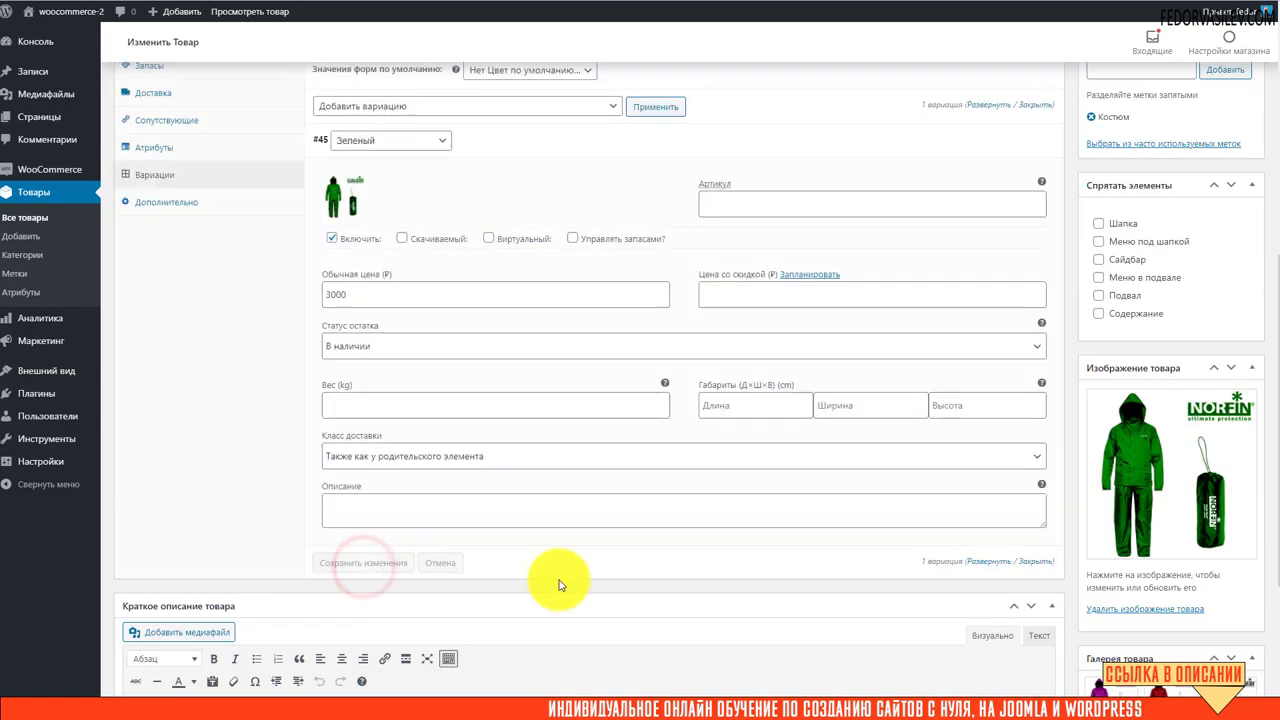
Update the product with the Зеленый variation and refresh its store page.
scroll(607, 561, up, 4)
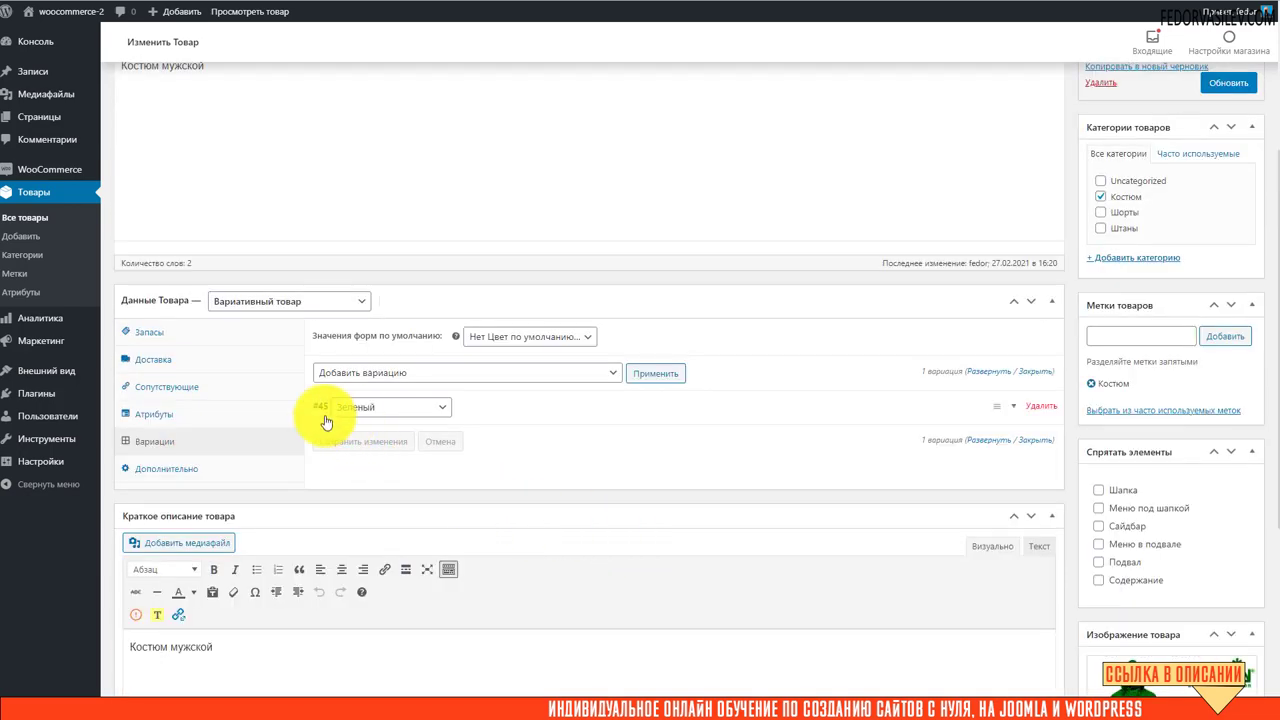
click(1224, 85)
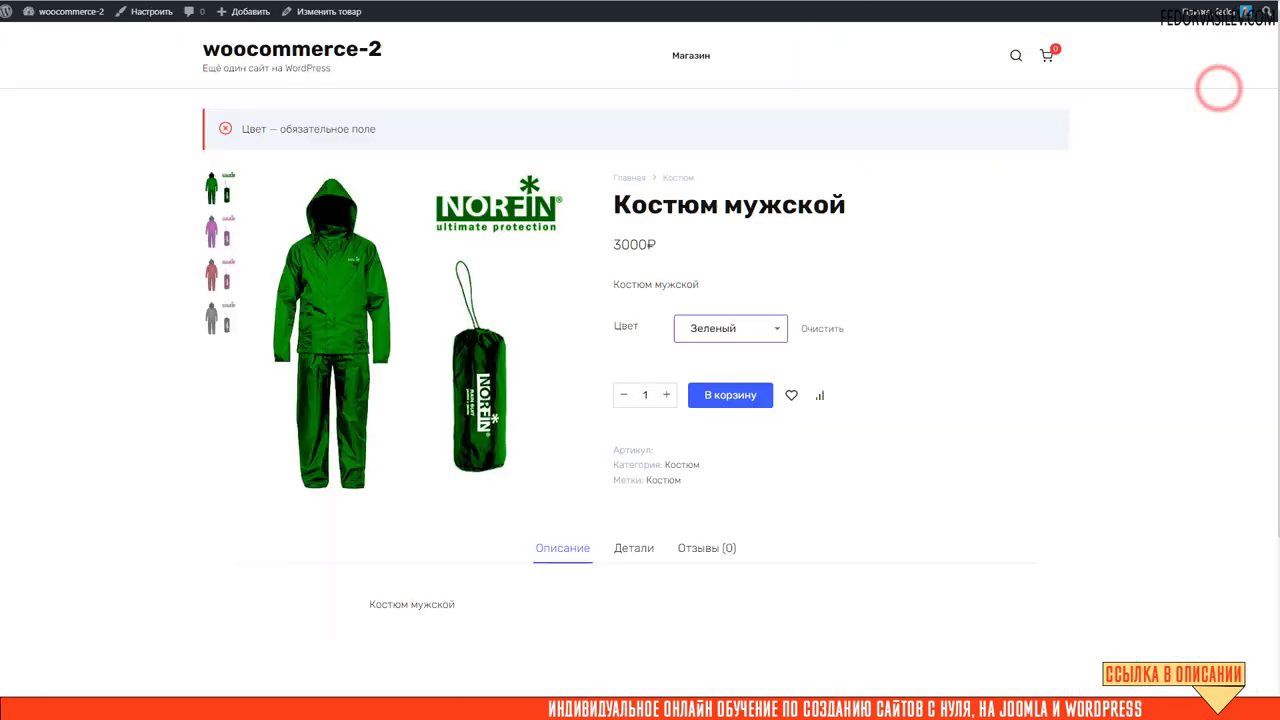
key(F5)
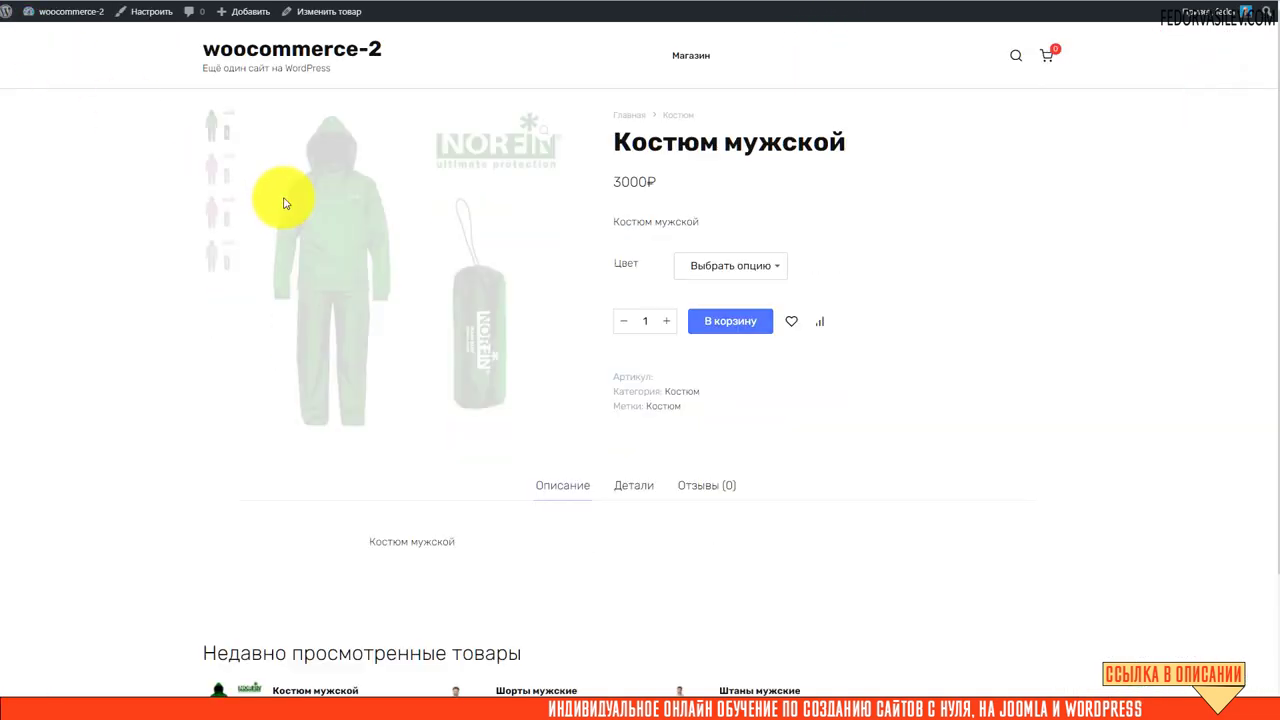
Test the Зеленый option with the cart, view the purple gallery image, and check the Цвет selector on the store page.
click(733, 268)
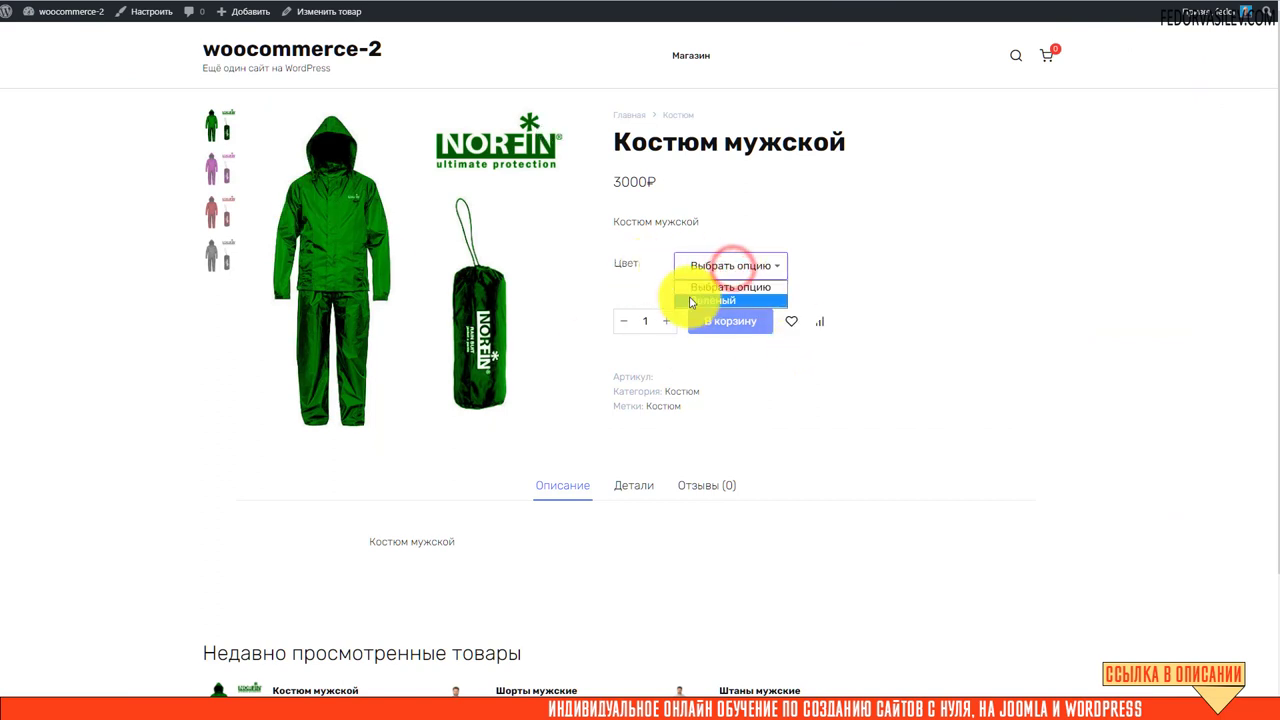
click(690, 299)
click(713, 340)
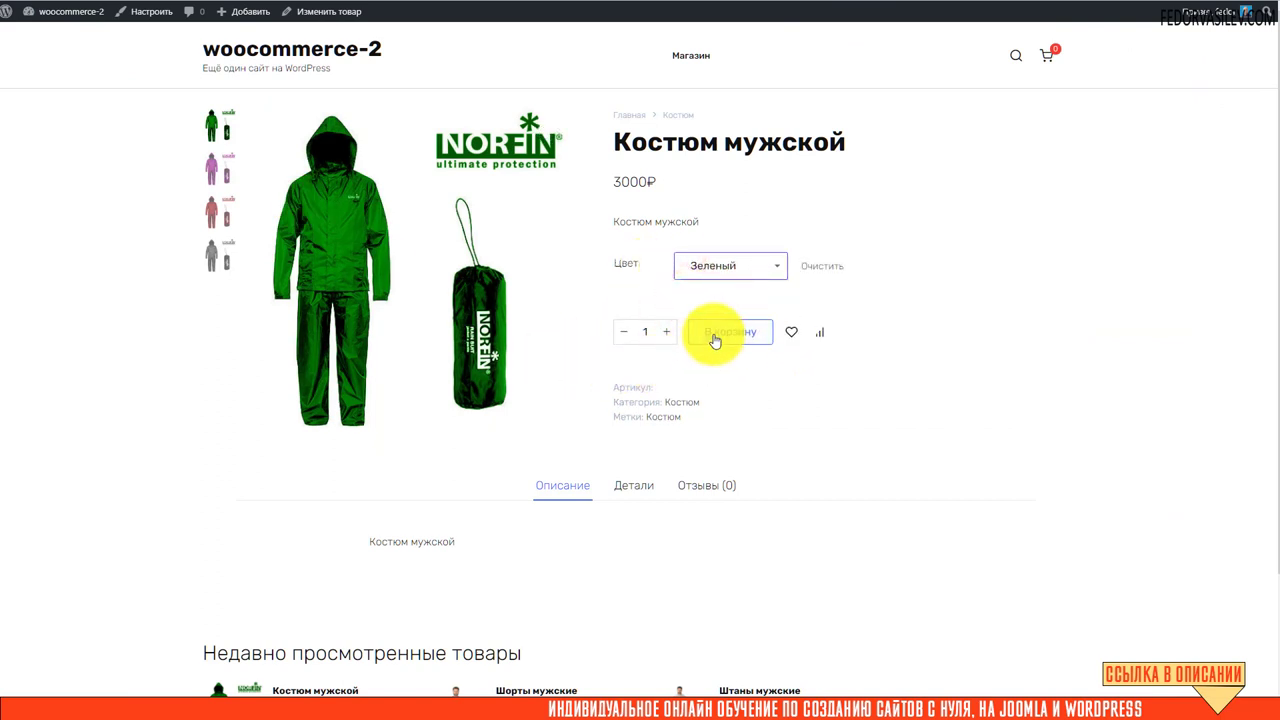
click(211, 169)
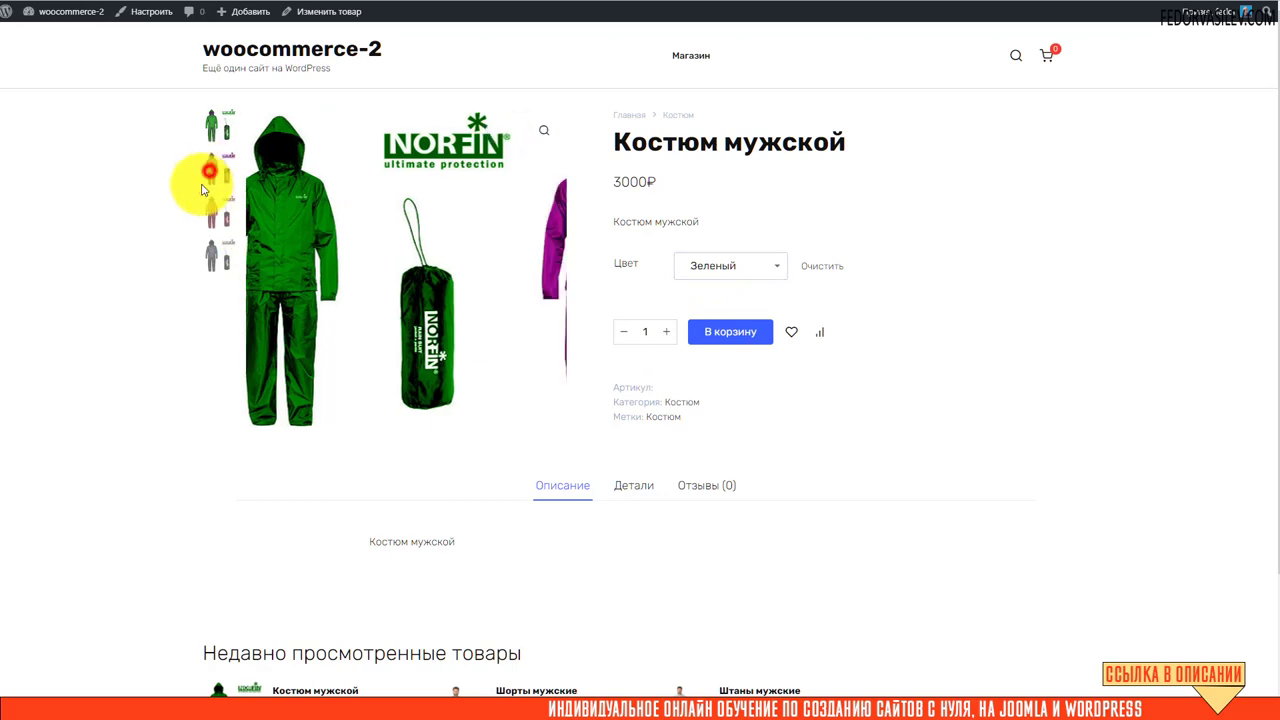
click(720, 263)
click(700, 286)
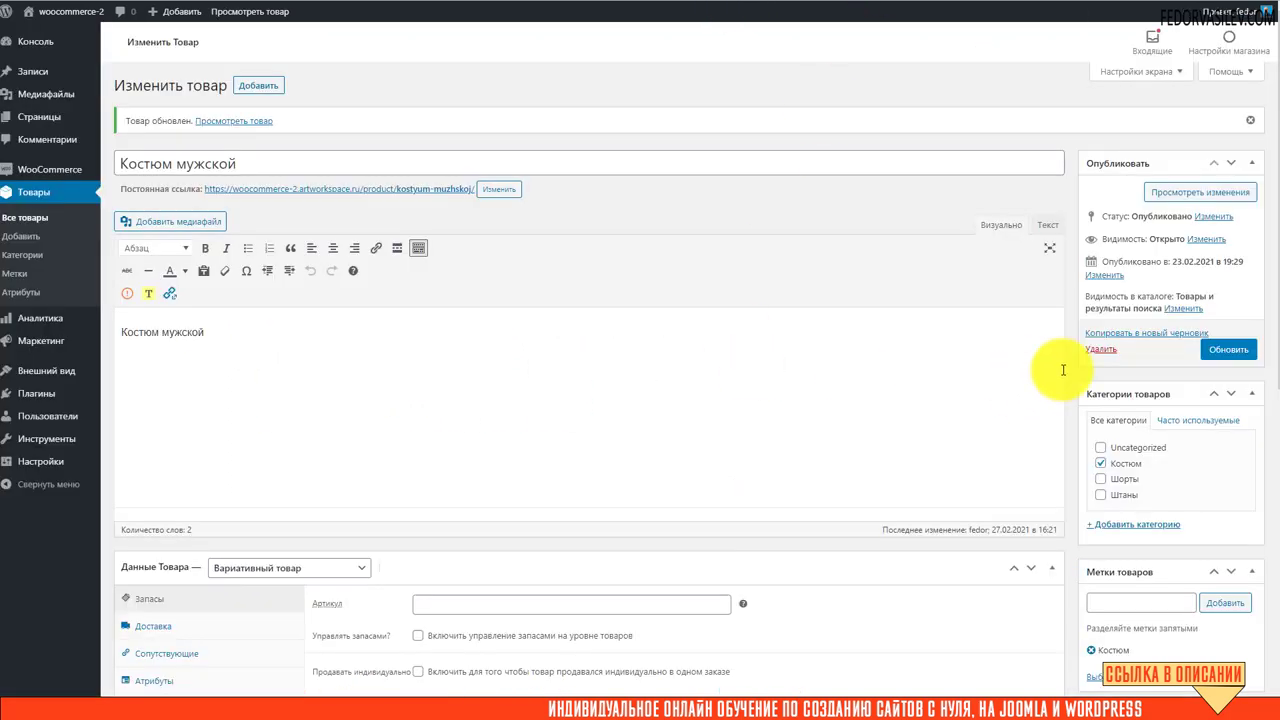
Replace the product's main image with the black suit picture from the media library and update the product.
scroll(1063, 366, down, 9)
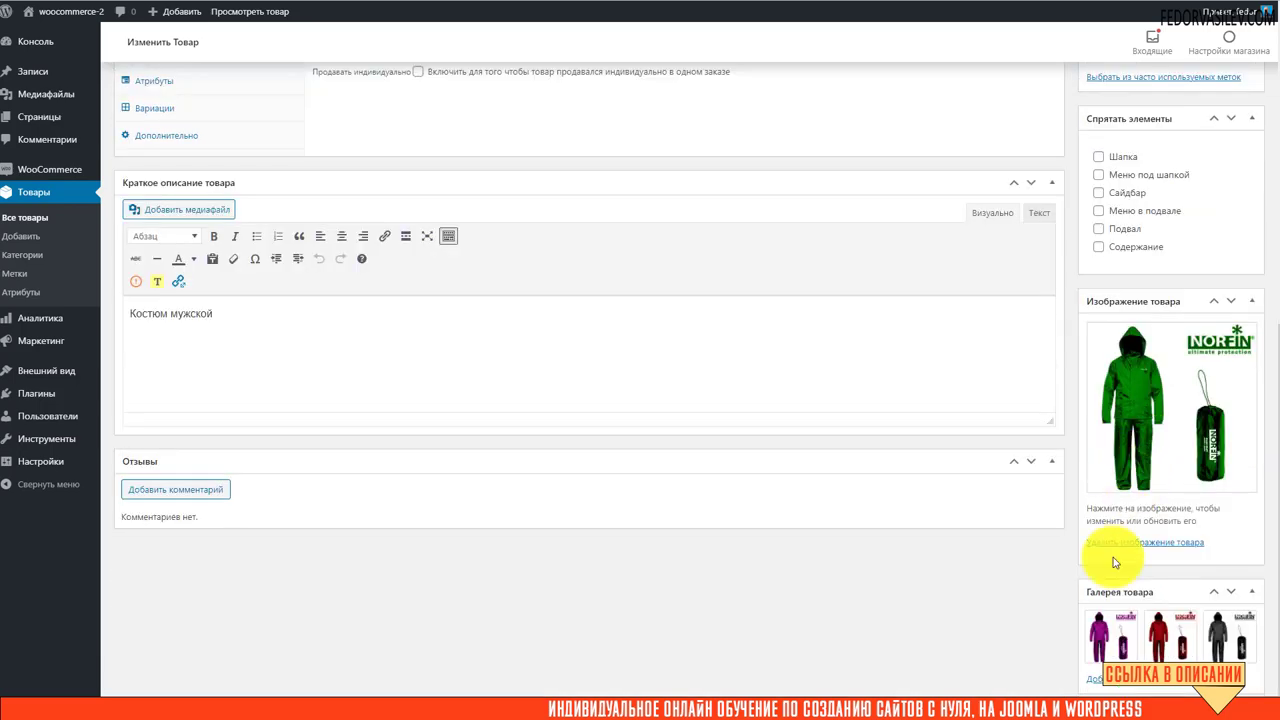
click(1118, 545)
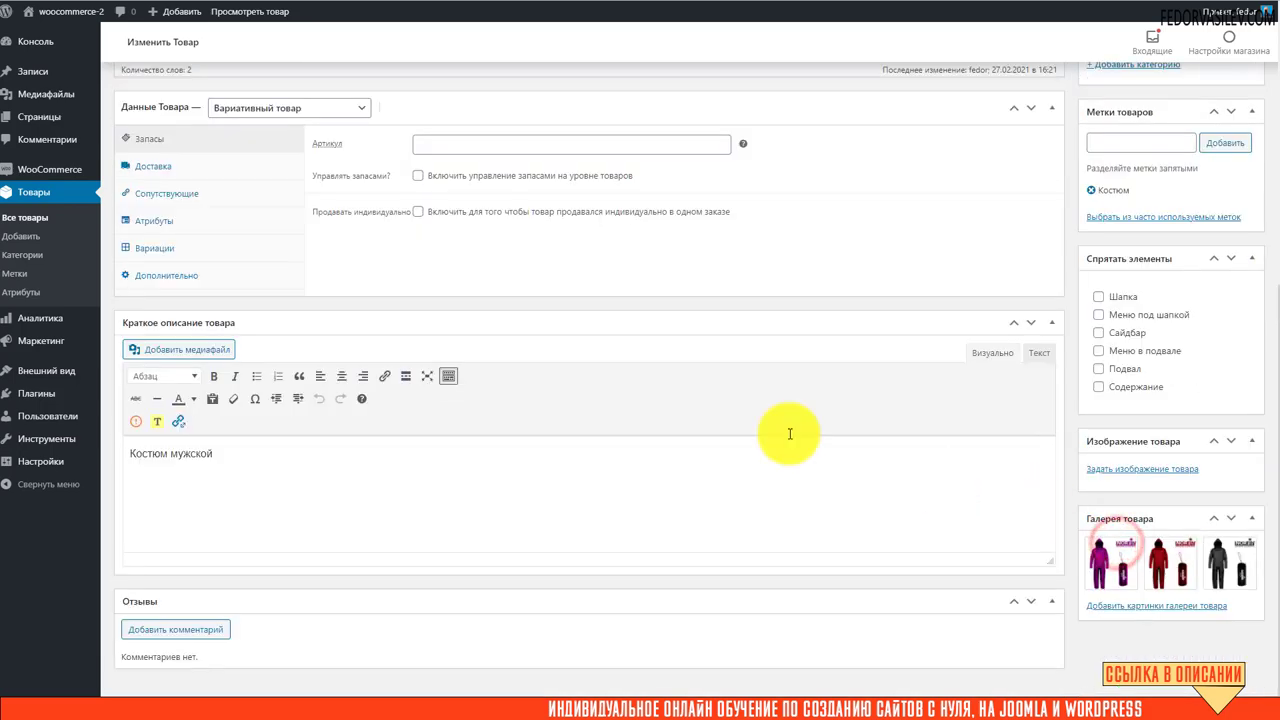
click(1131, 480)
click(258, 182)
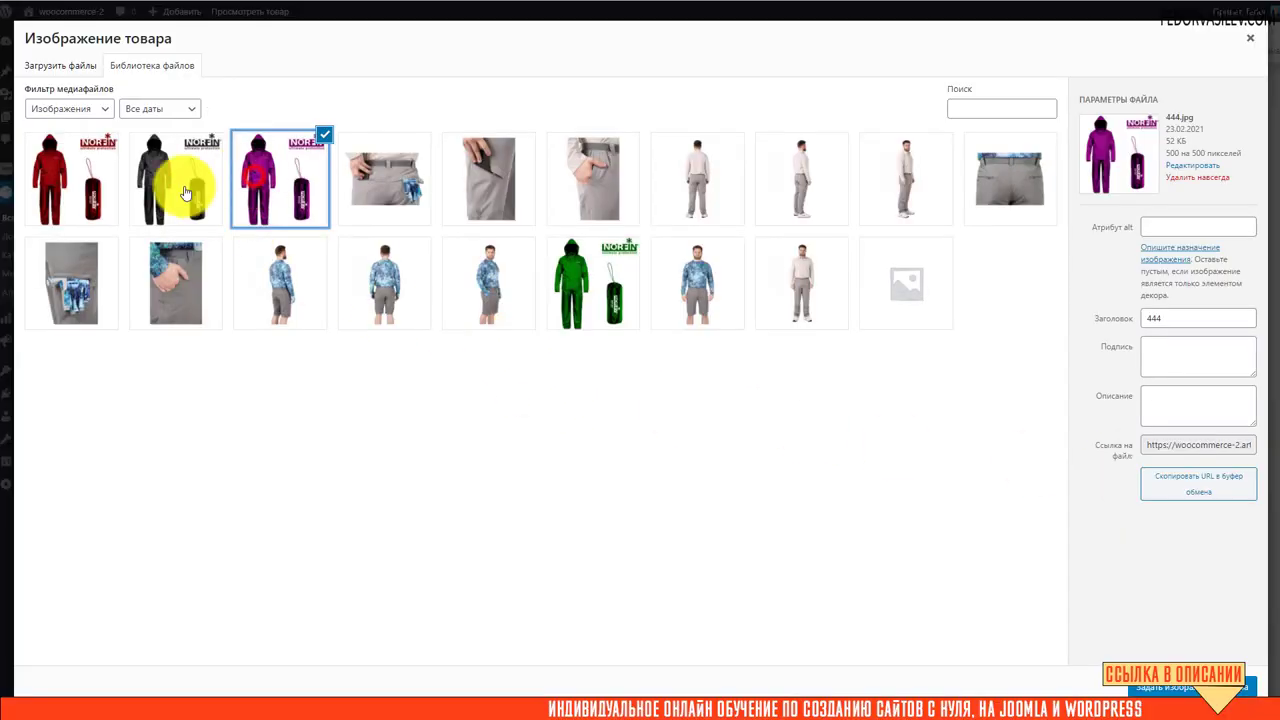
click(185, 190)
click(1162, 686)
scroll(1074, 528, up, 5)
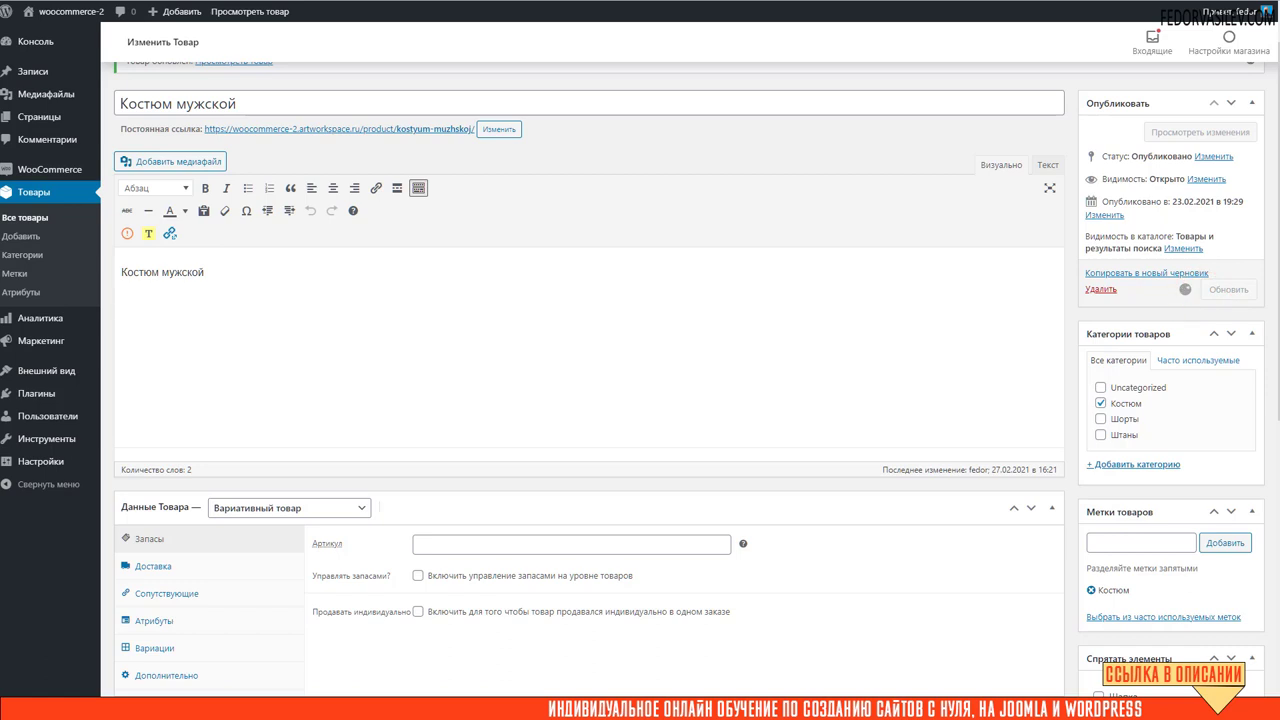
On the product's store page, choose Зеленый, add the suit to the cart, and review the order at checkout.
click(814, 14)
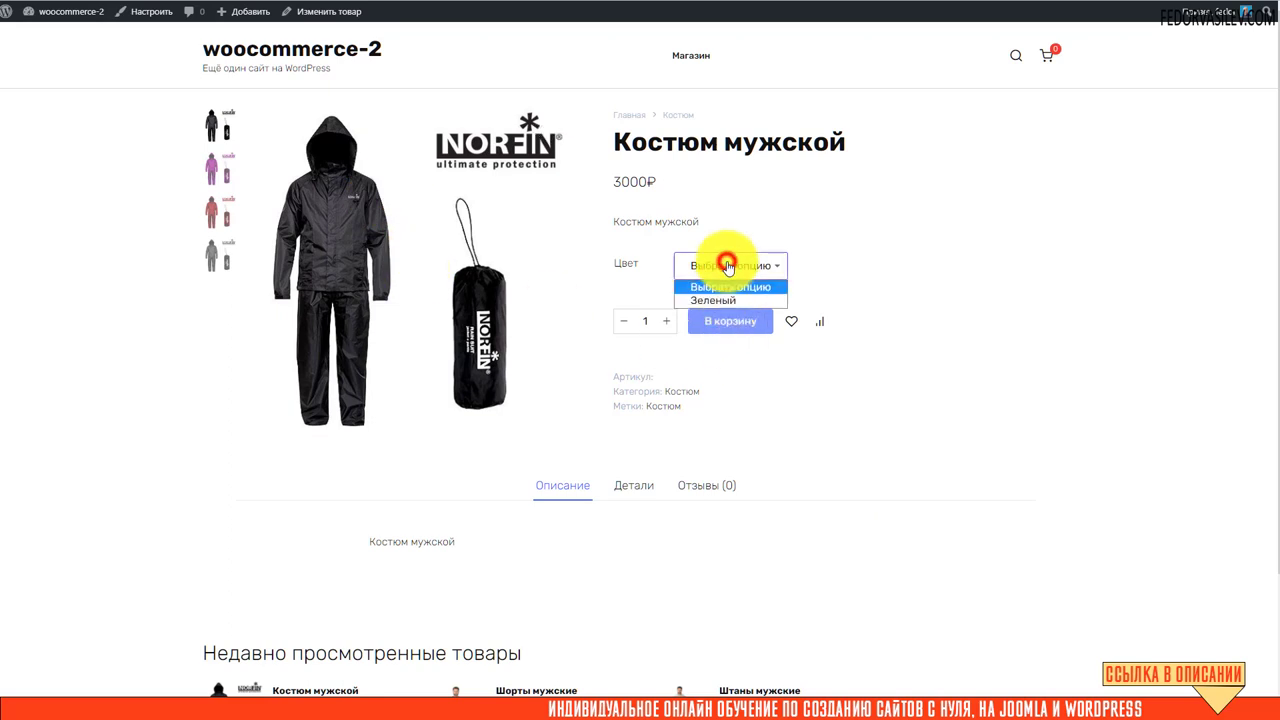
click(710, 301)
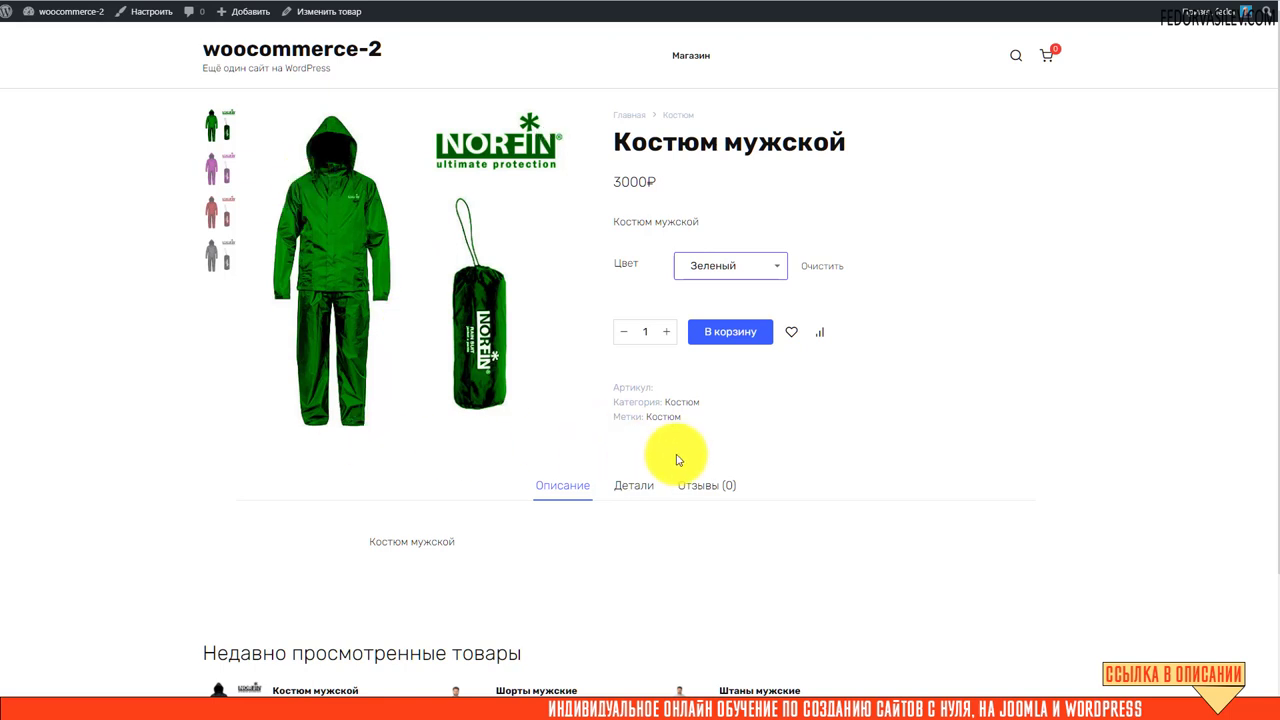
click(714, 340)
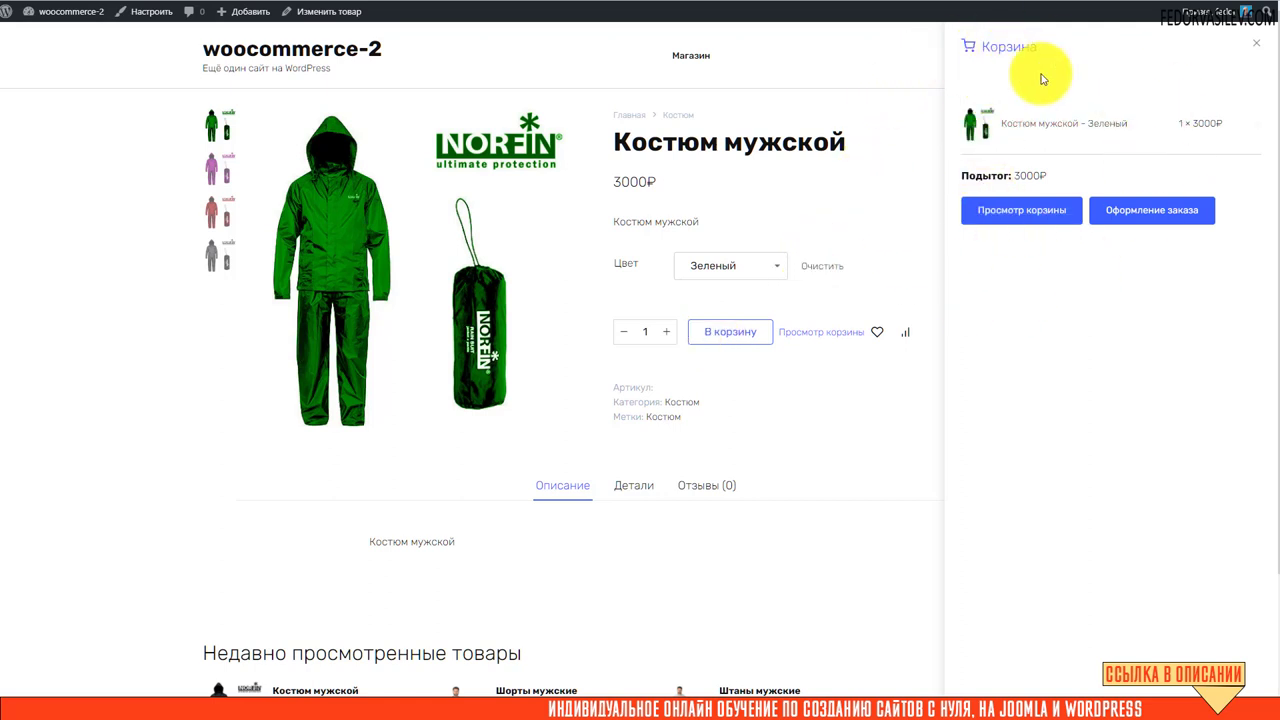
click(1011, 224)
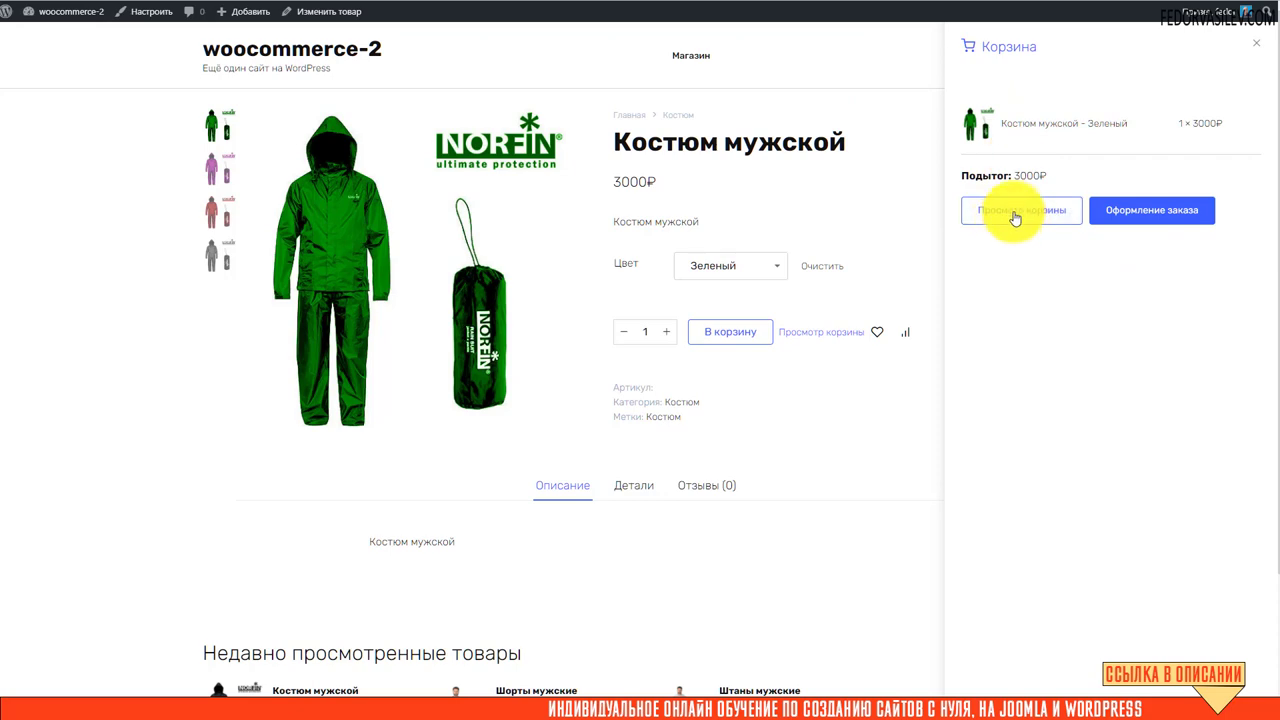
click(1137, 210)
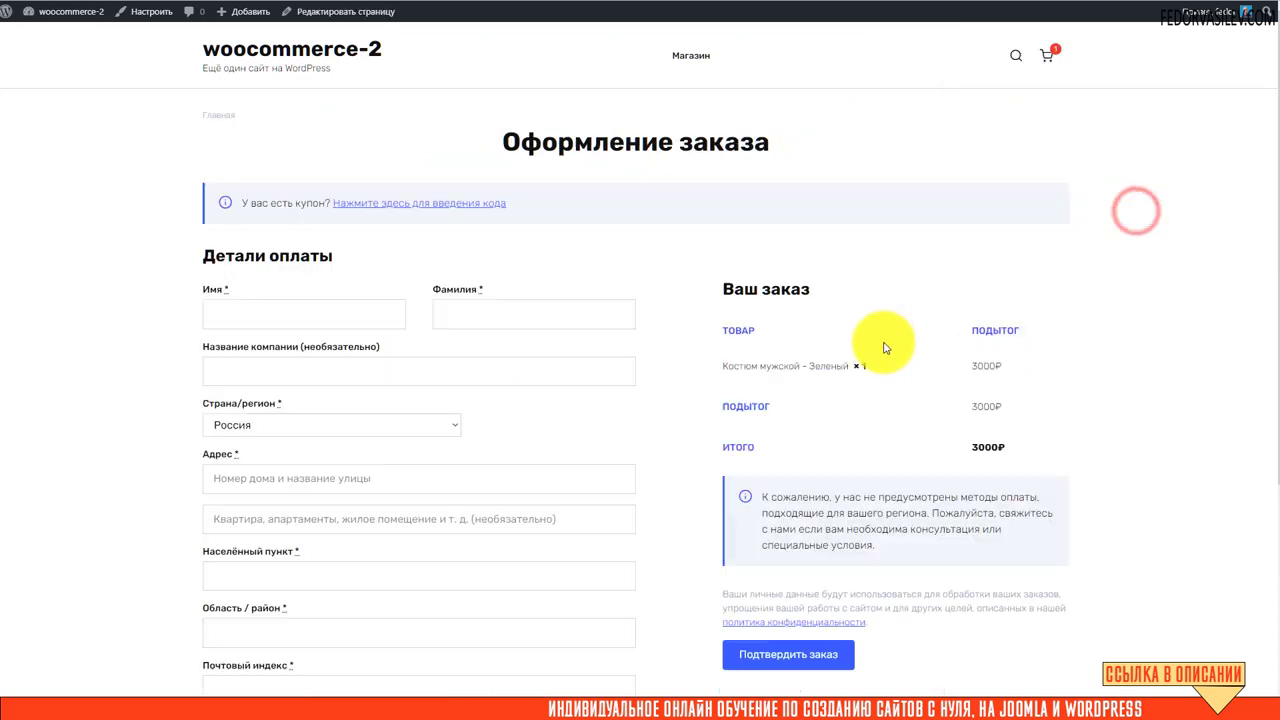
scroll(643, 260, down, 2)
scroll(650, 260, up, 2)
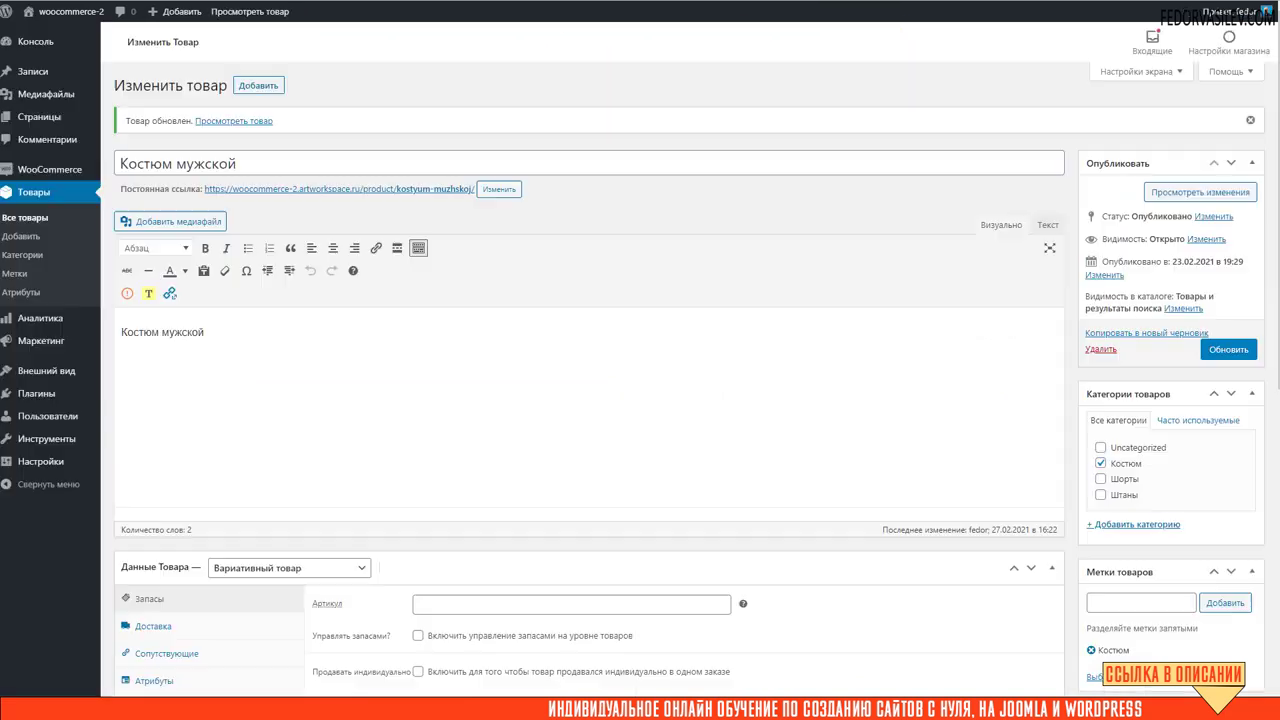
Add a second variation to the product in the editor and set its Цвет attribute to красный.
scroll(695, 330, down, 1)
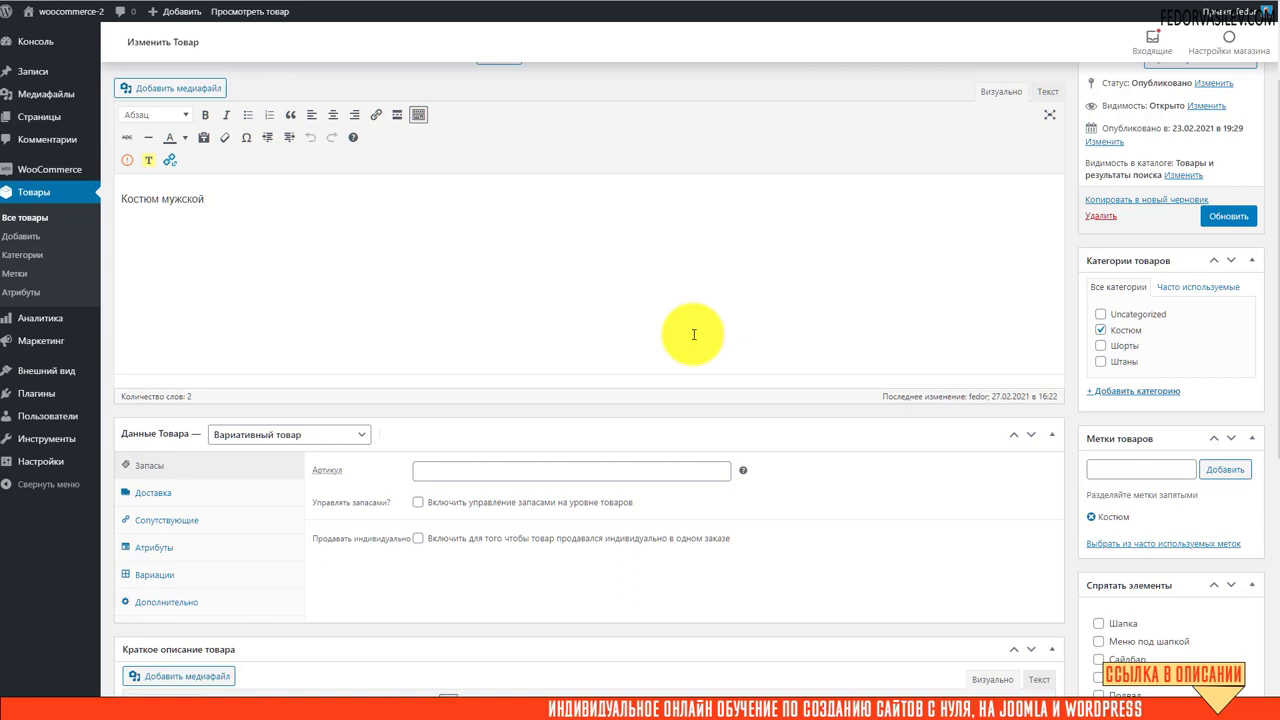
scroll(694, 334, down, 2)
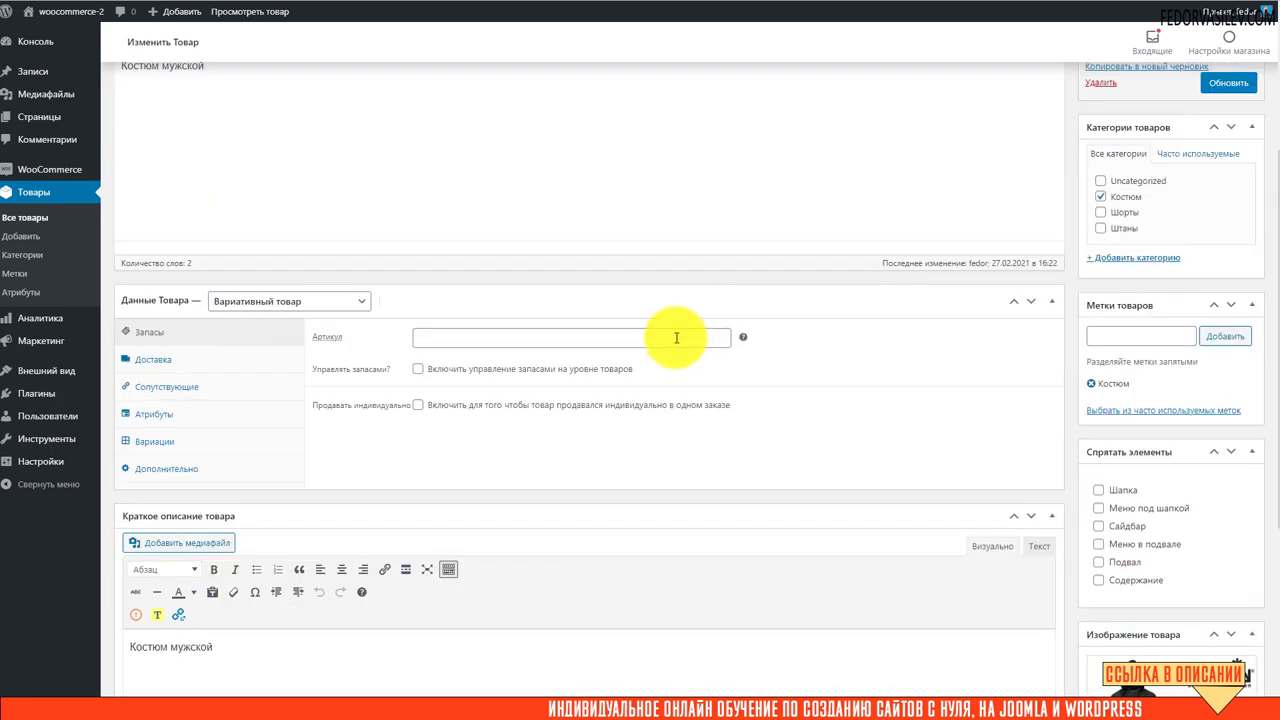
click(155, 440)
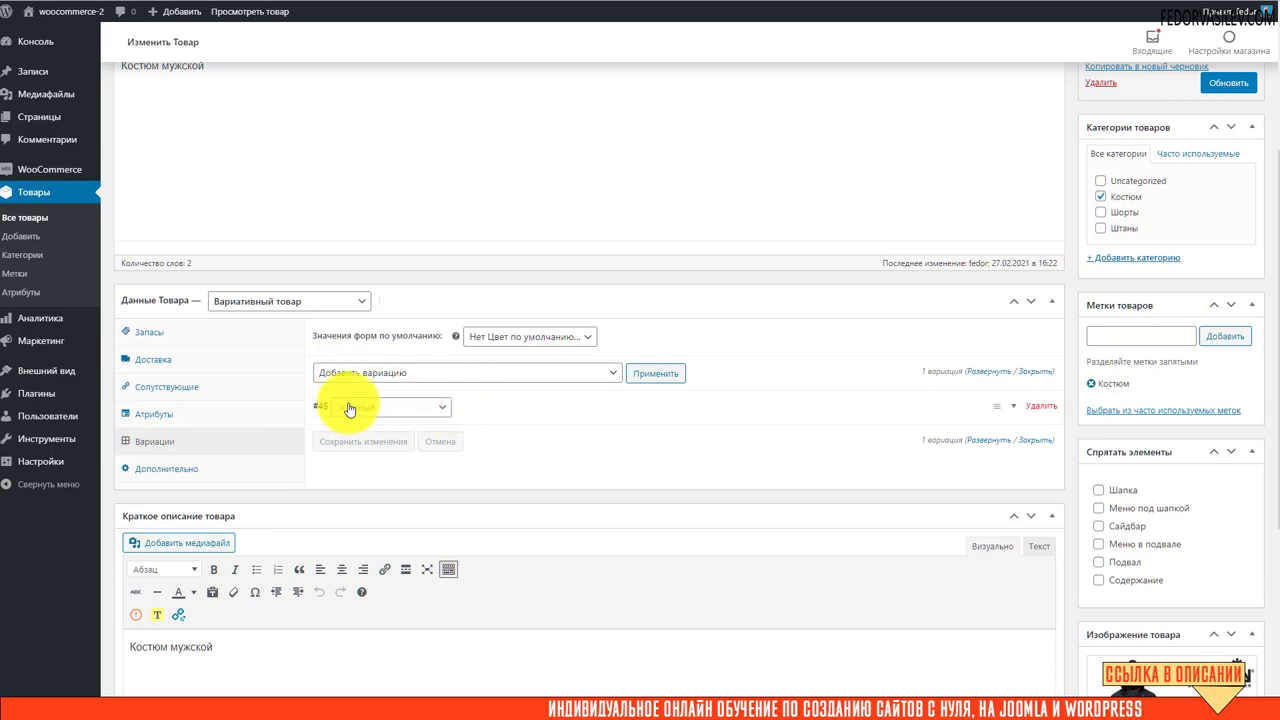
click(634, 373)
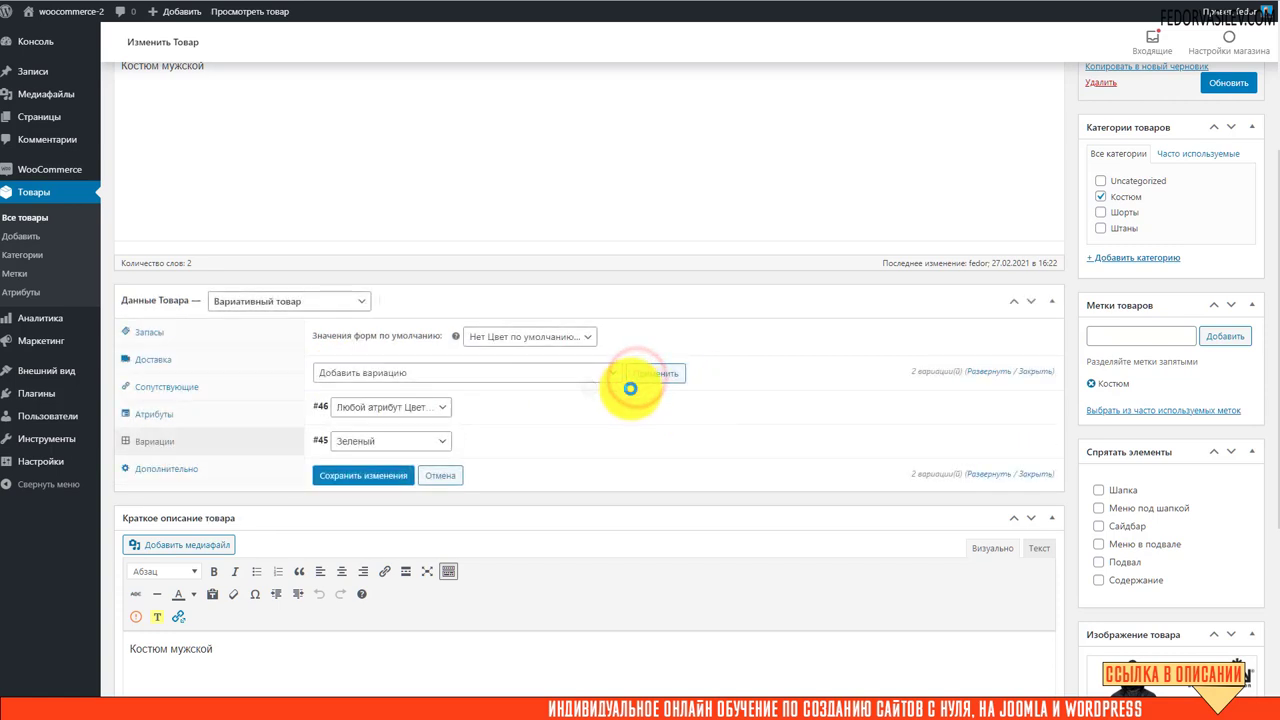
click(373, 408)
click(358, 449)
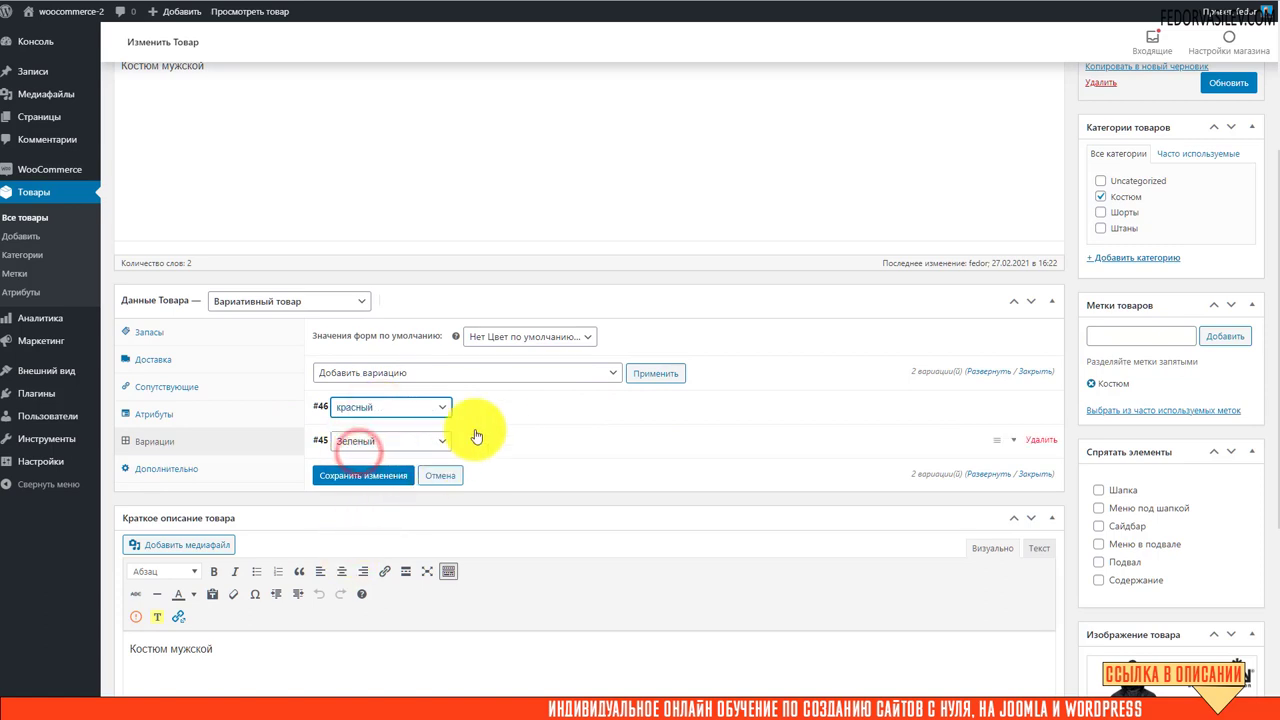
Assign the red suit image 3333.jpg from the media library to the красный variation.
click(488, 401)
click(345, 455)
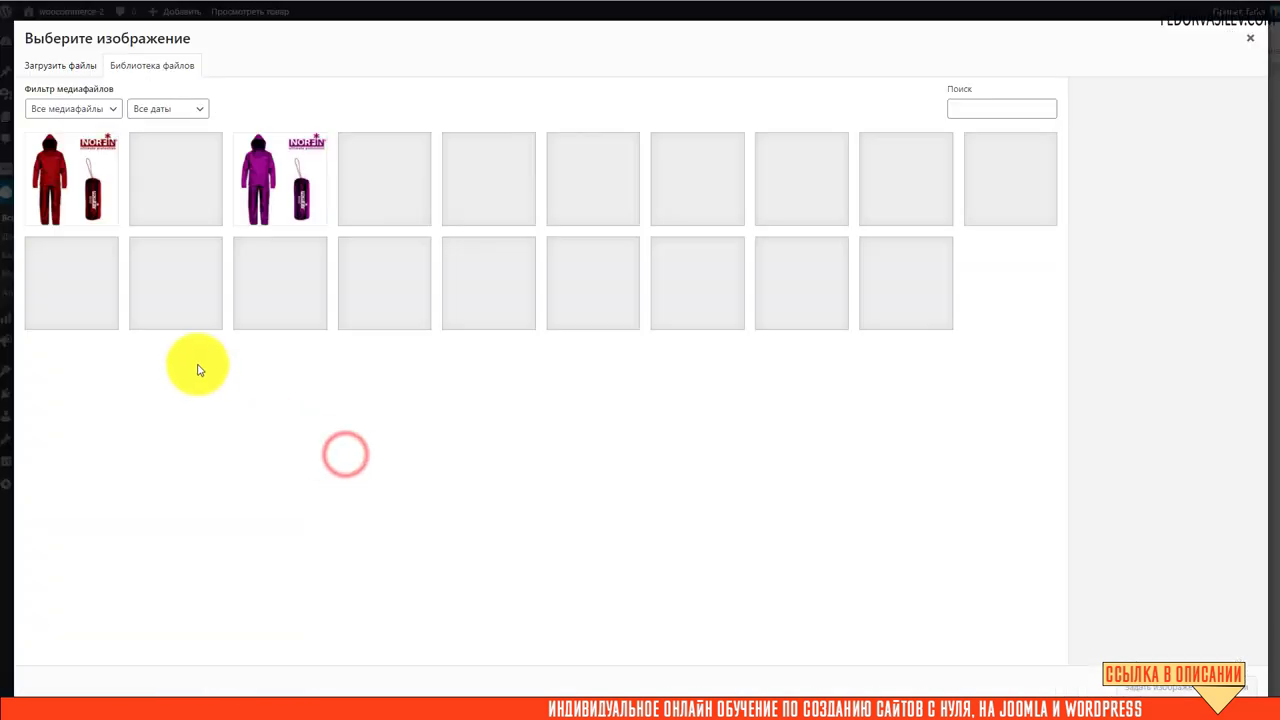
click(84, 202)
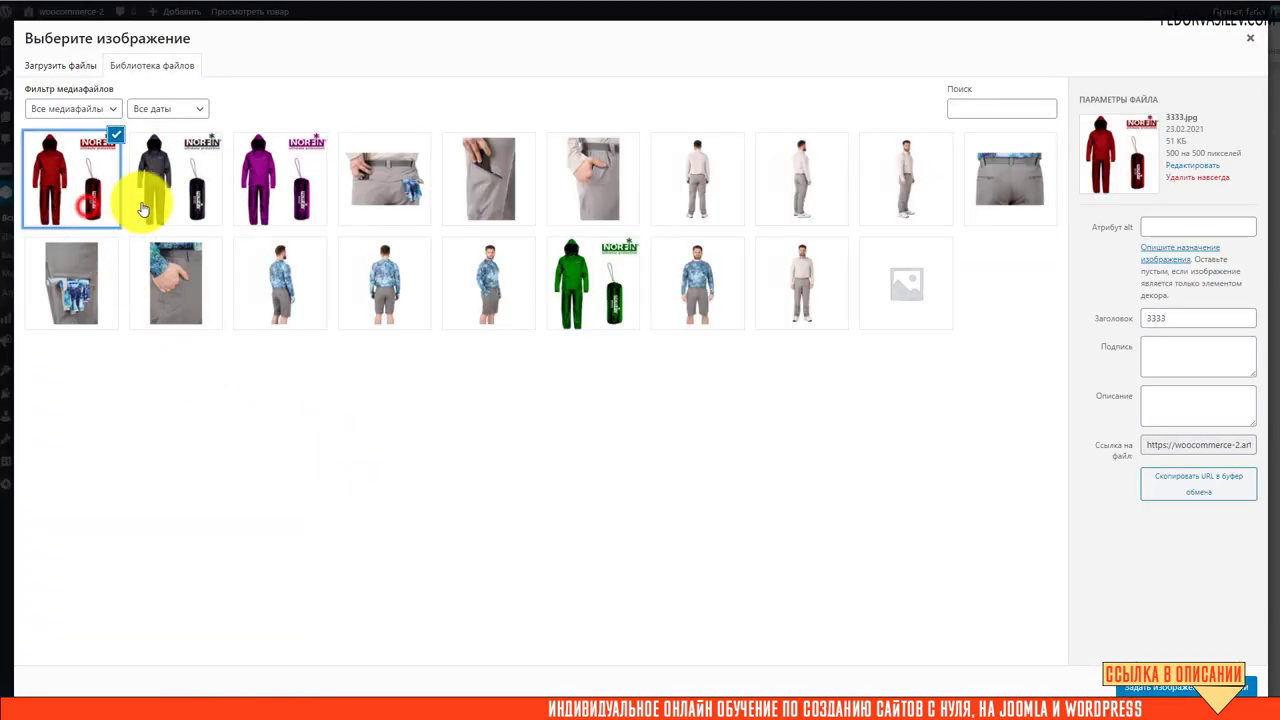
click(1143, 689)
Set the красный variation's regular price to 3500 and save the variation changes.
scroll(405, 478, down, 2)
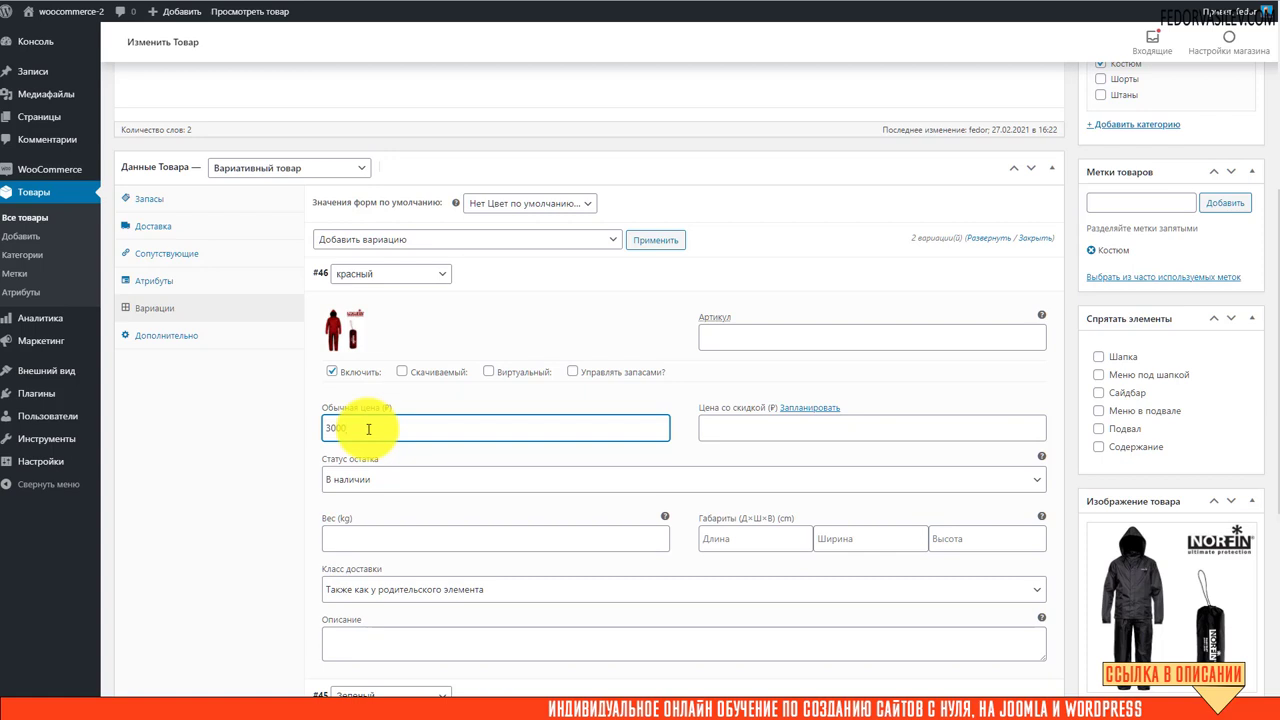
scroll(355, 395, down, 1)
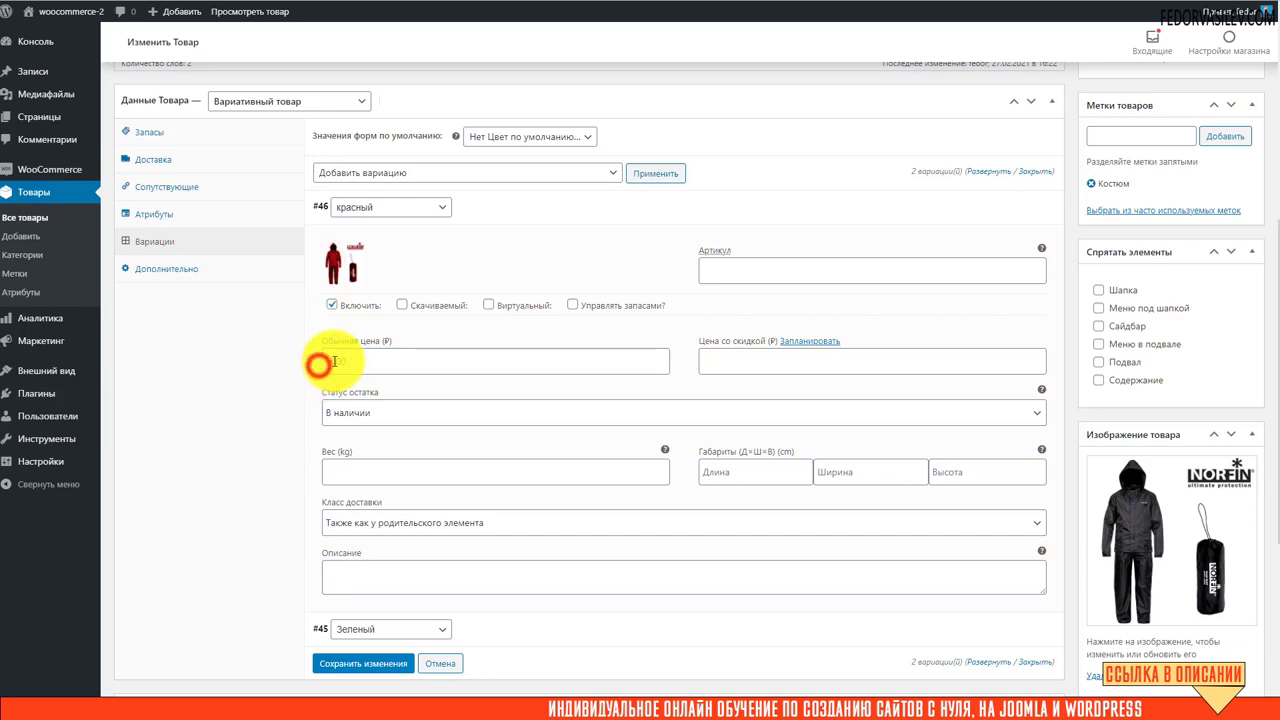
double_click(334, 361)
text(3500)
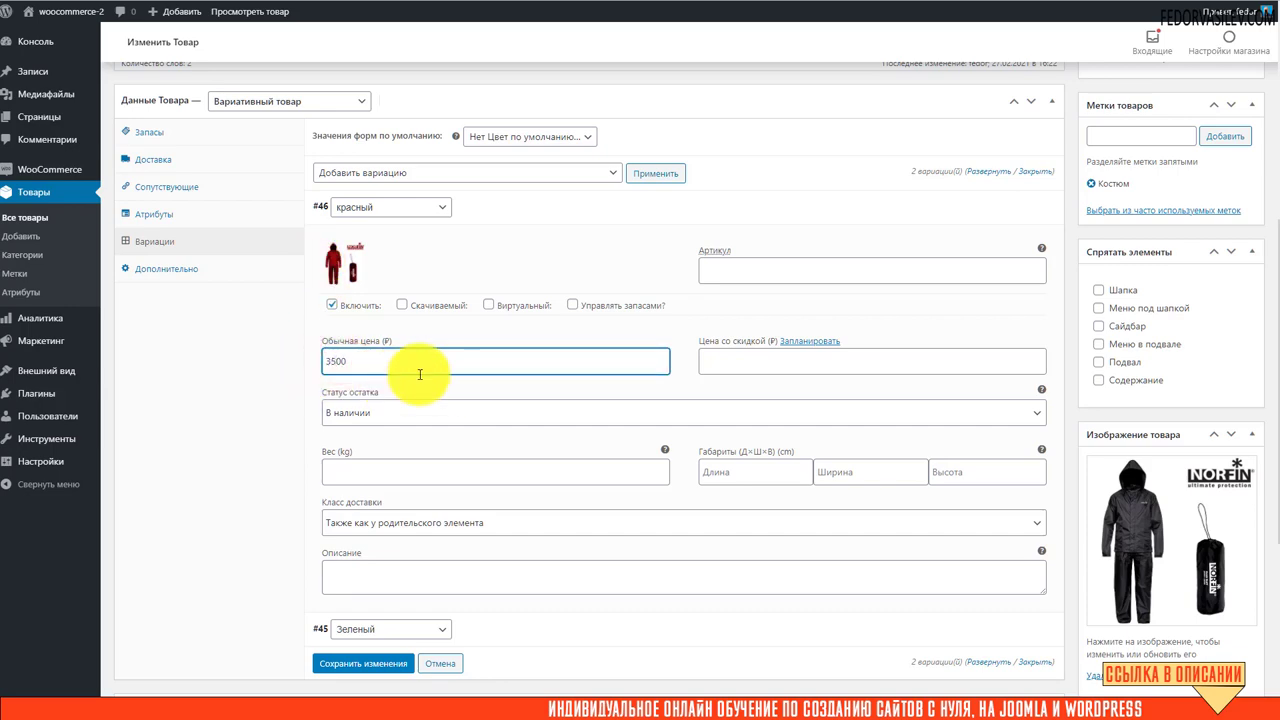
scroll(420, 374, down, 2)
click(380, 465)
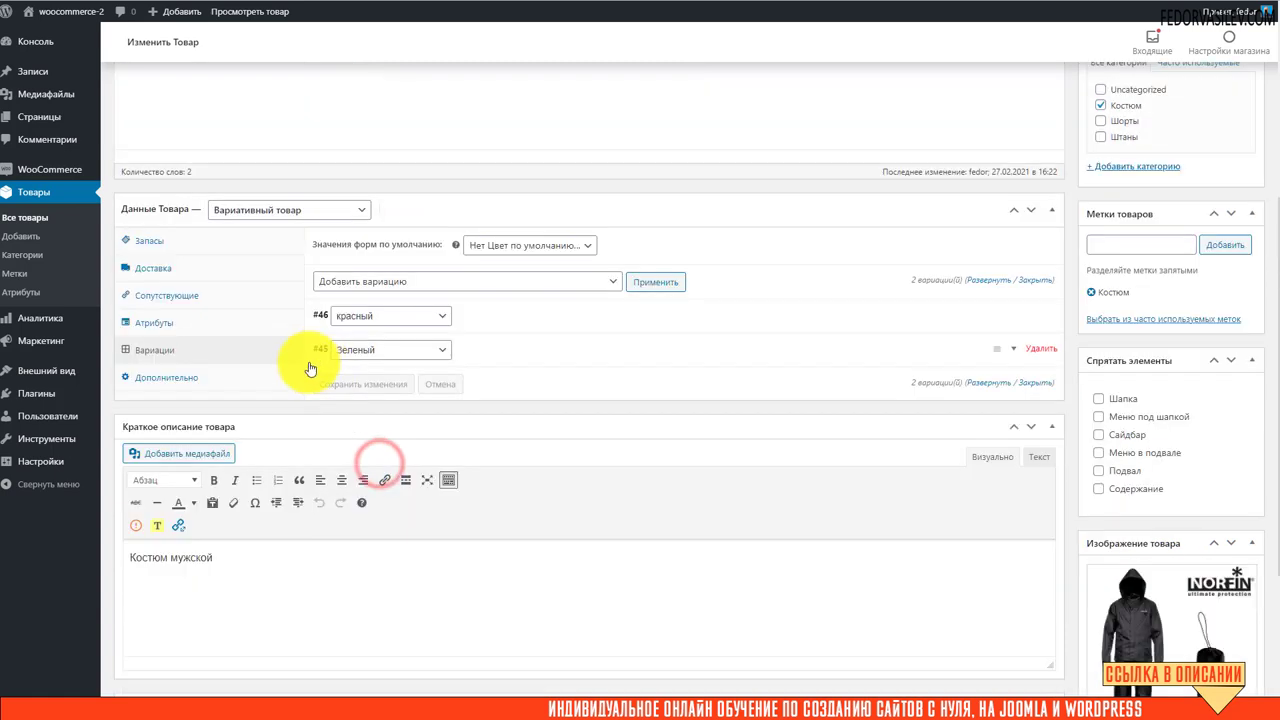
Add a third variation and set its Цвет attribute to фиолетовый.
click(642, 287)
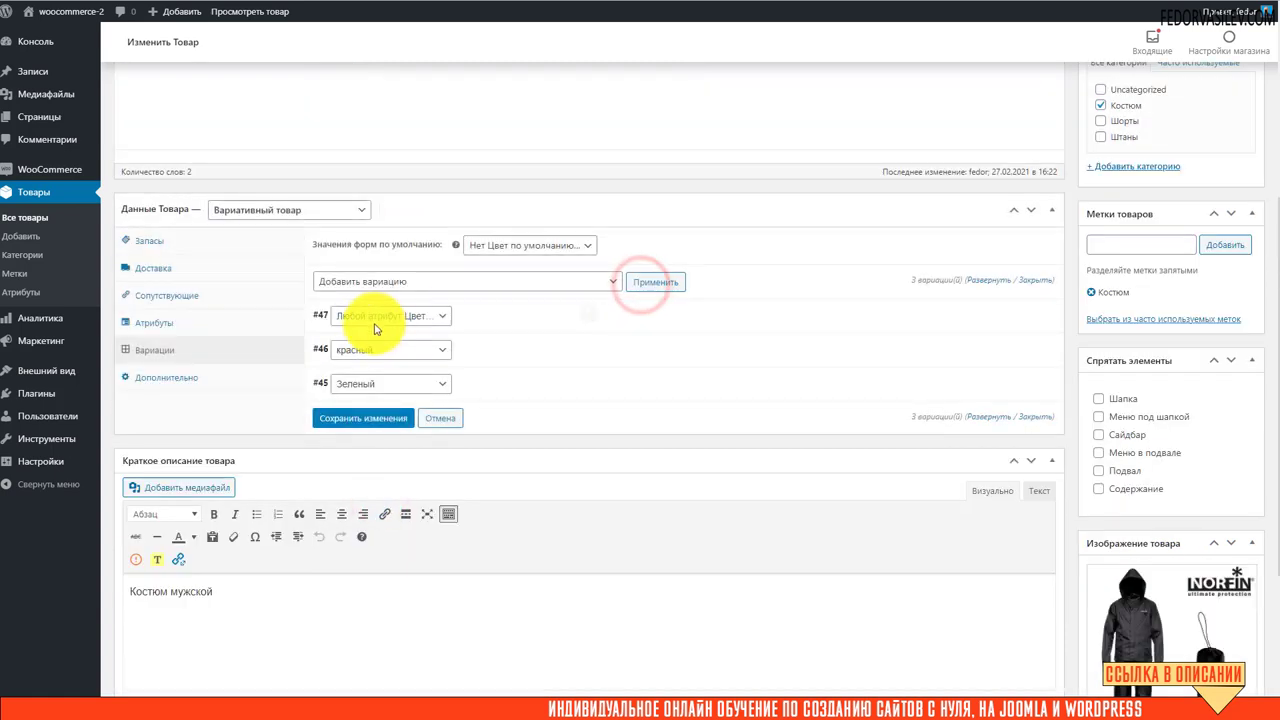
click(378, 318)
click(347, 369)
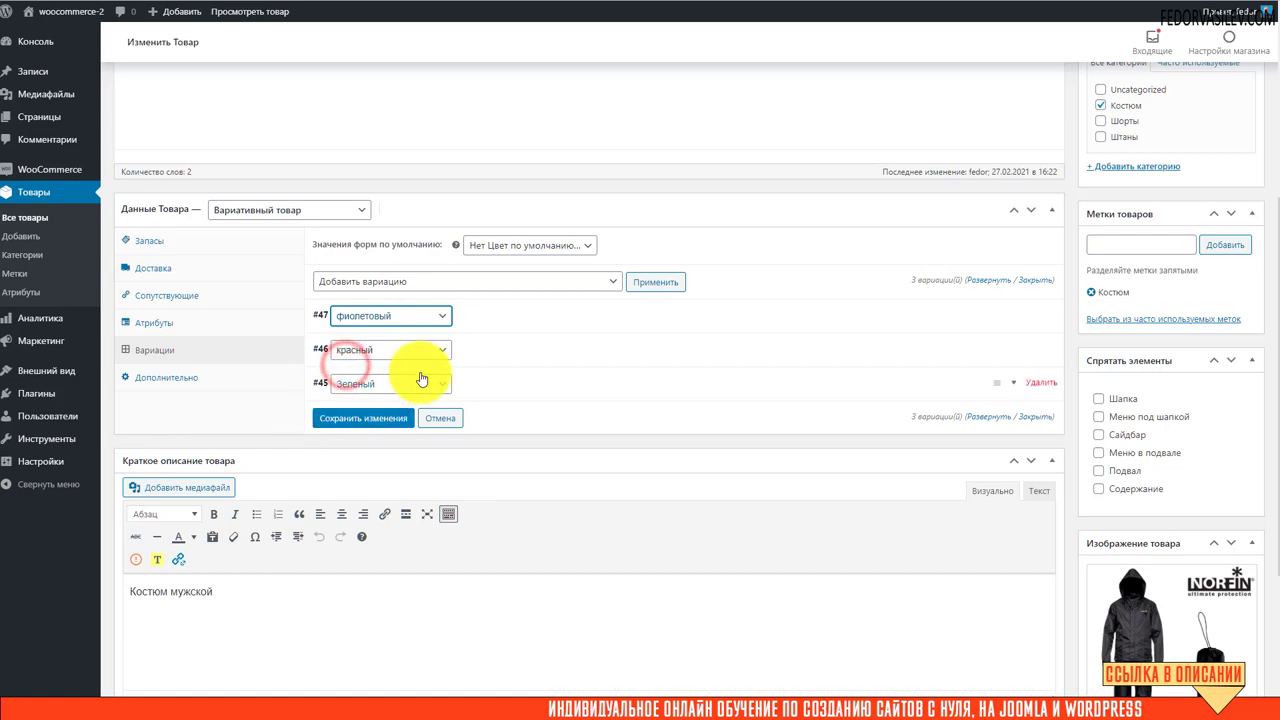
Give the фиолетовый variation a regular price of 3000 and the purple suit image 444.jpg, and save the variation changes.
click(468, 317)
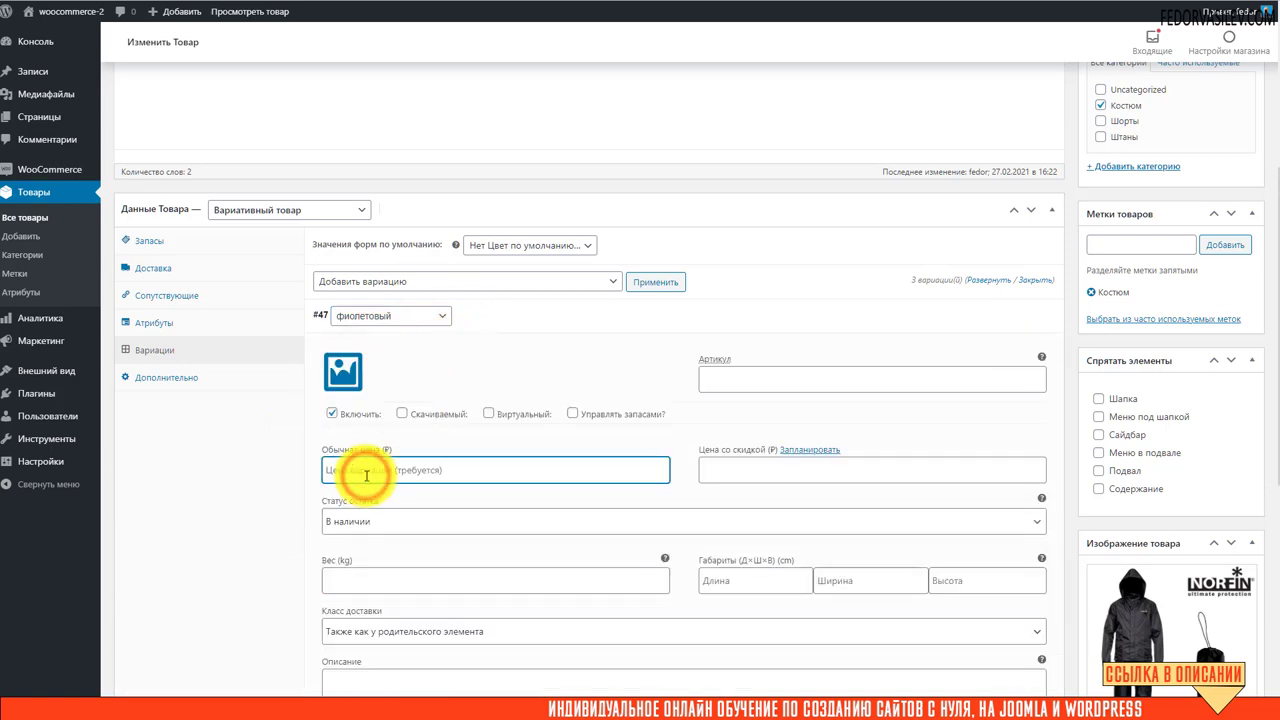
click(343, 372)
click(275, 190)
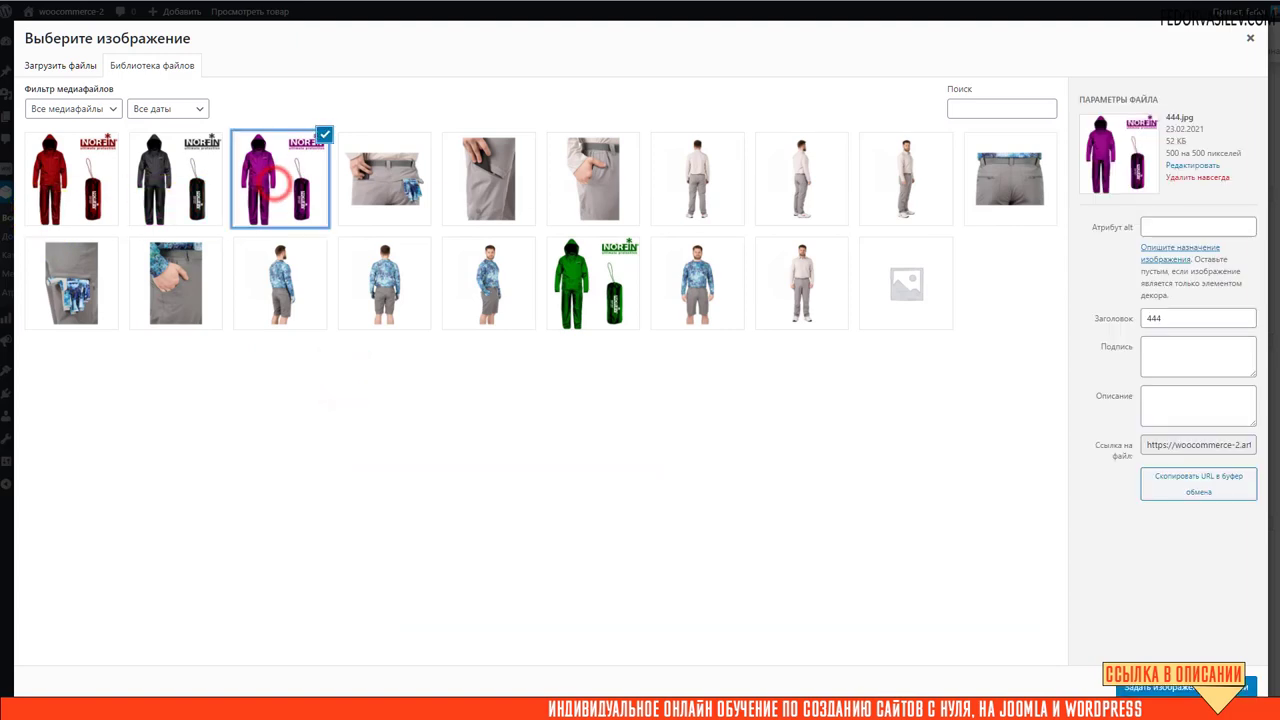
click(1185, 688)
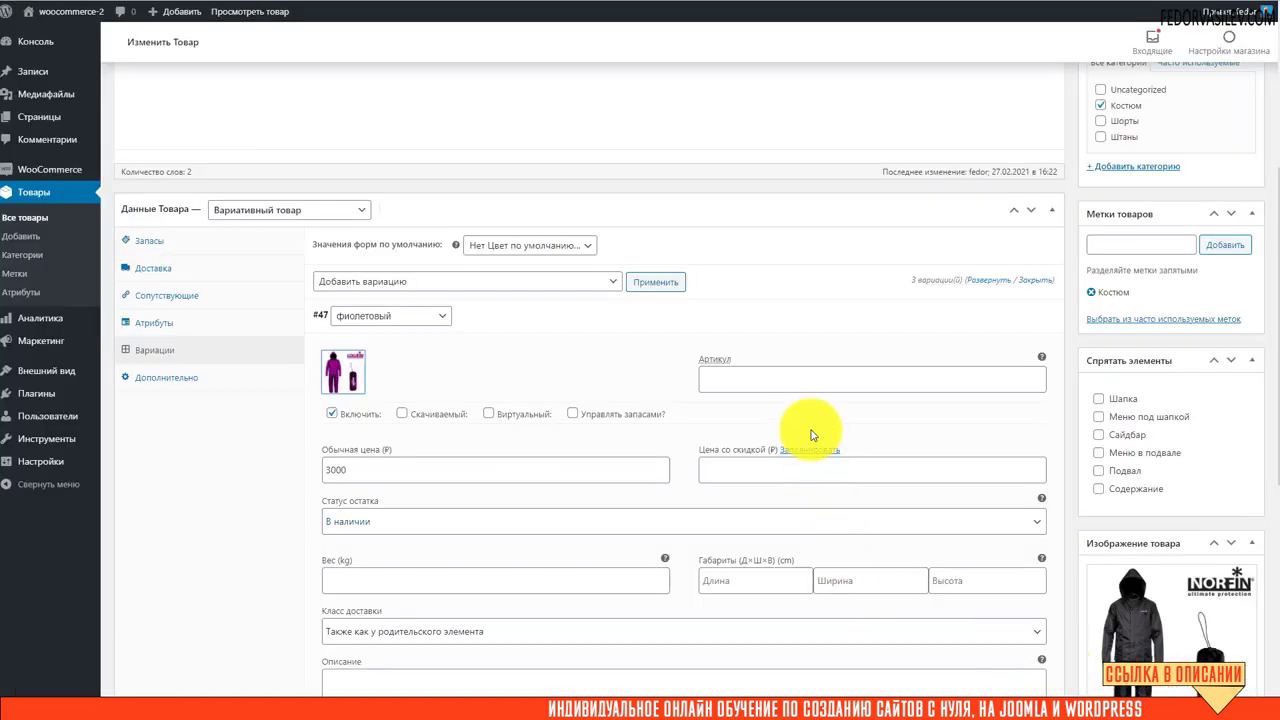
scroll(700, 480, down, 3)
click(333, 539)
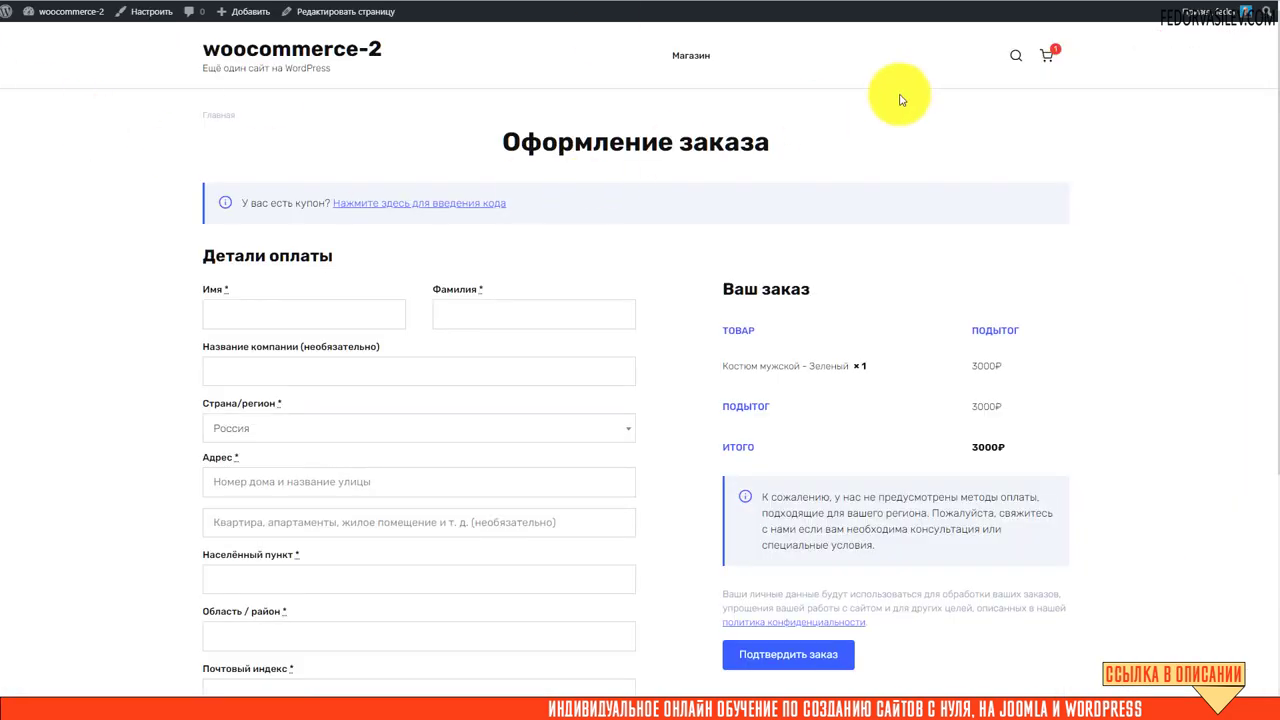
Go from the checkout page to the store catalogue and open the Костюм мужской product page.
click(704, 64)
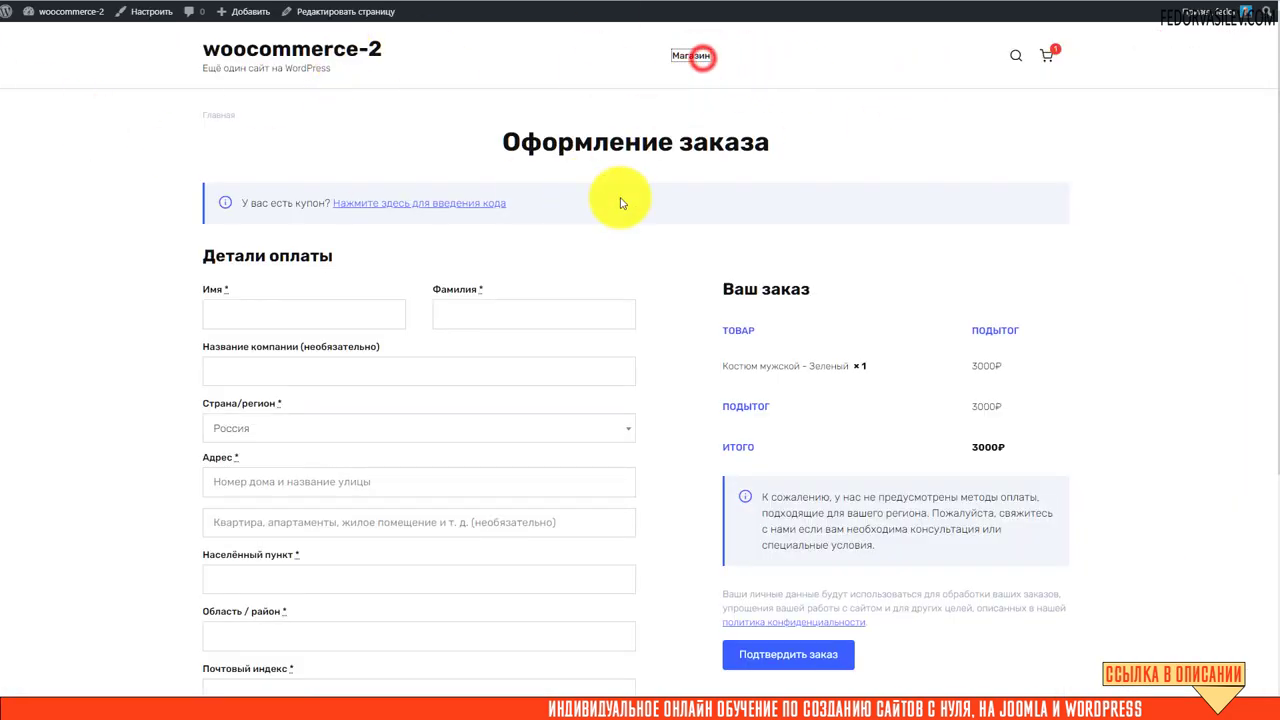
click(247, 292)
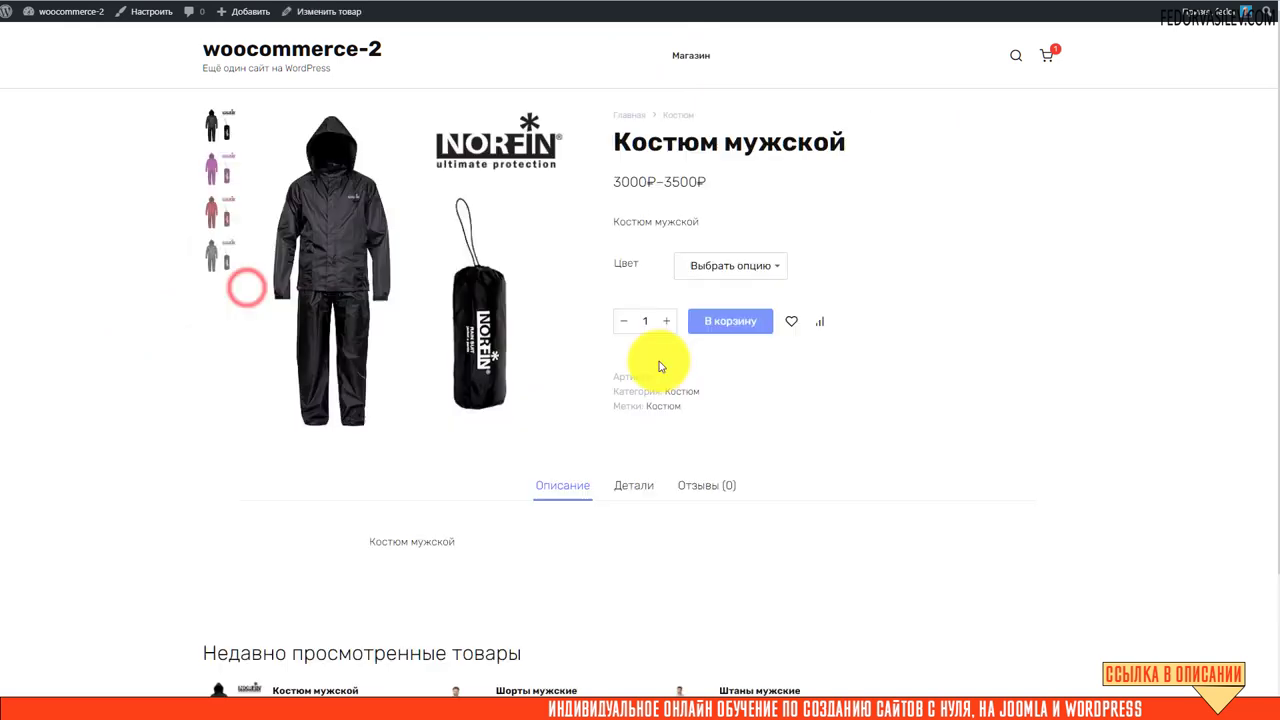
click(704, 320)
click(776, 55)
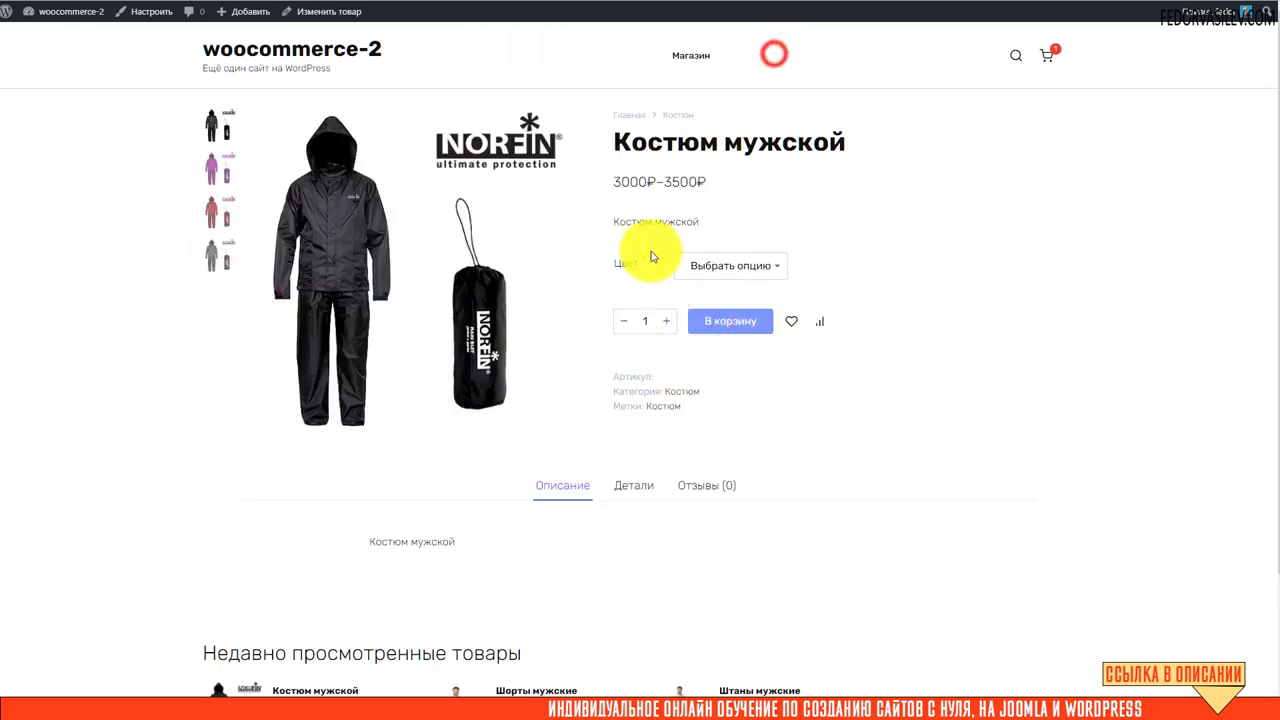
Check the image and price for the Зеленый, красный and фиолетовый options on the store page.
click(709, 266)
click(715, 304)
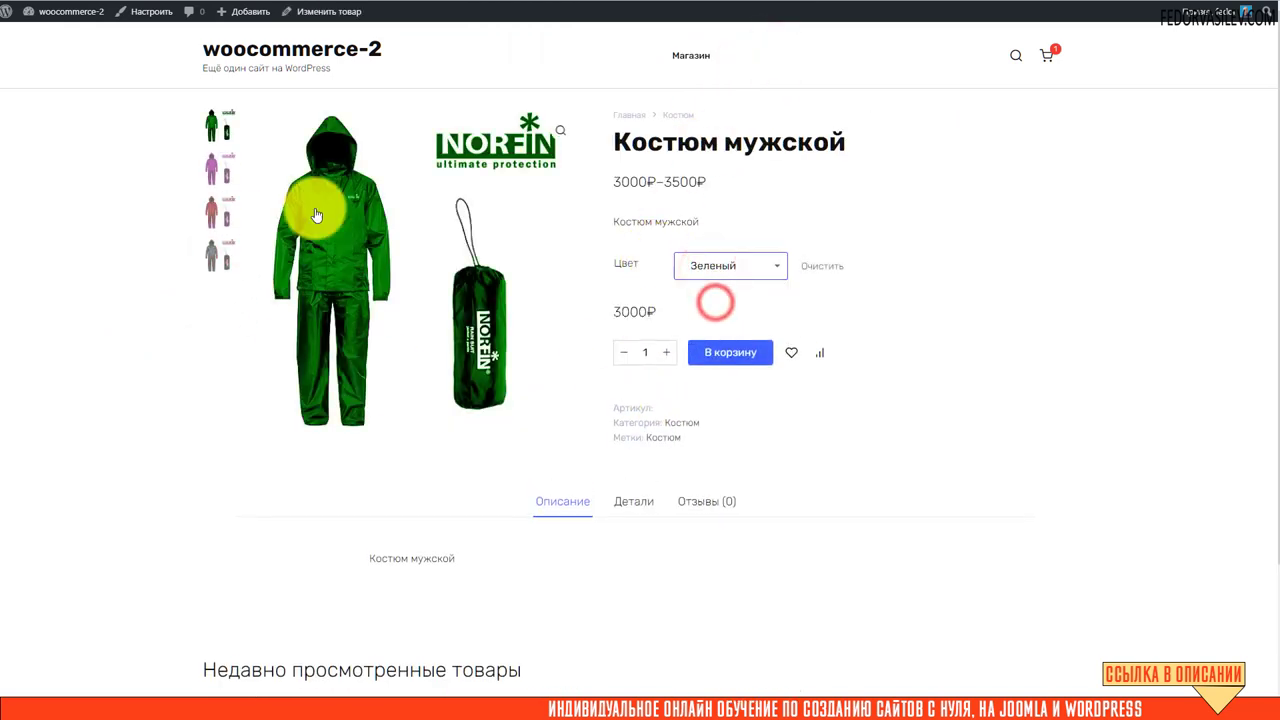
click(715, 264)
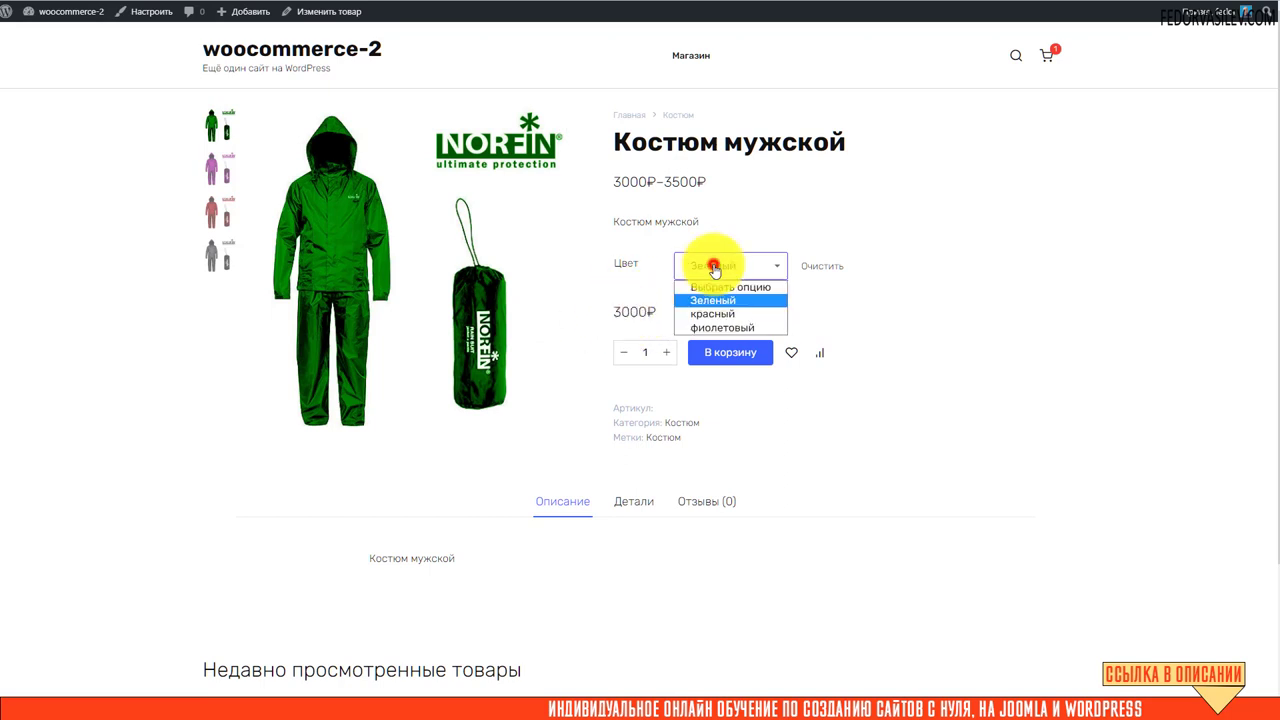
click(717, 316)
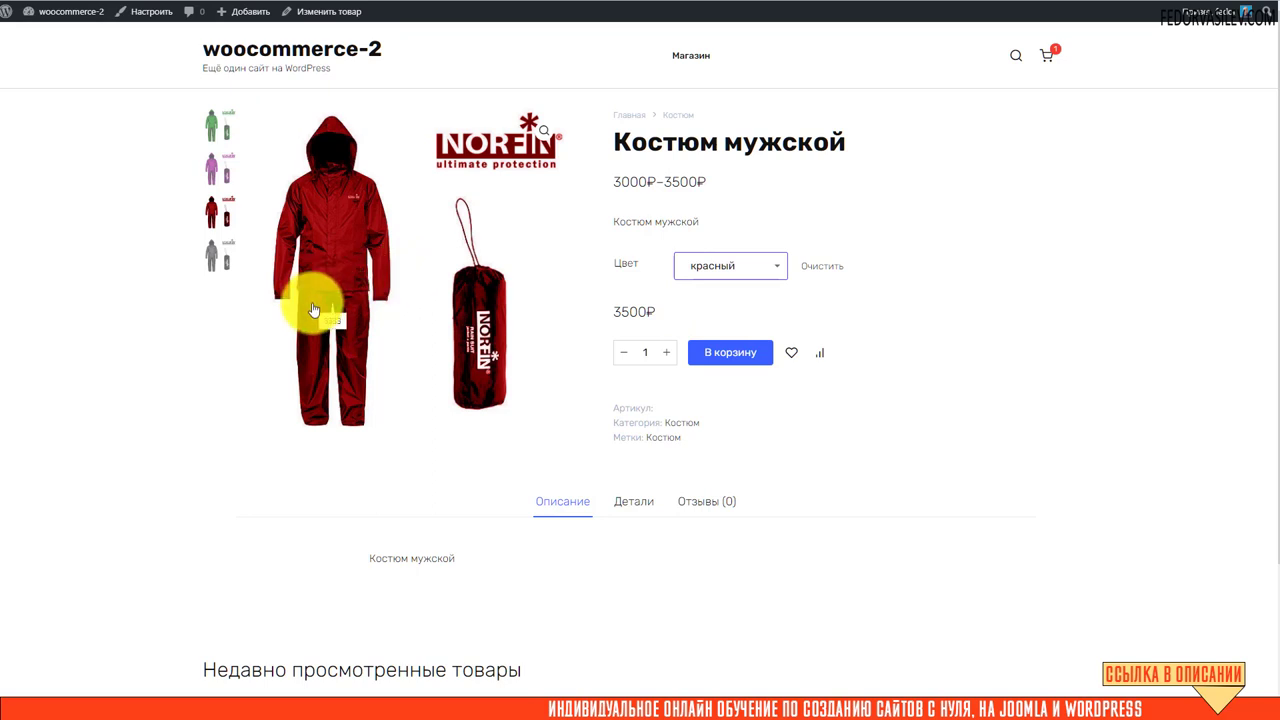
drag(620, 311, 650, 312)
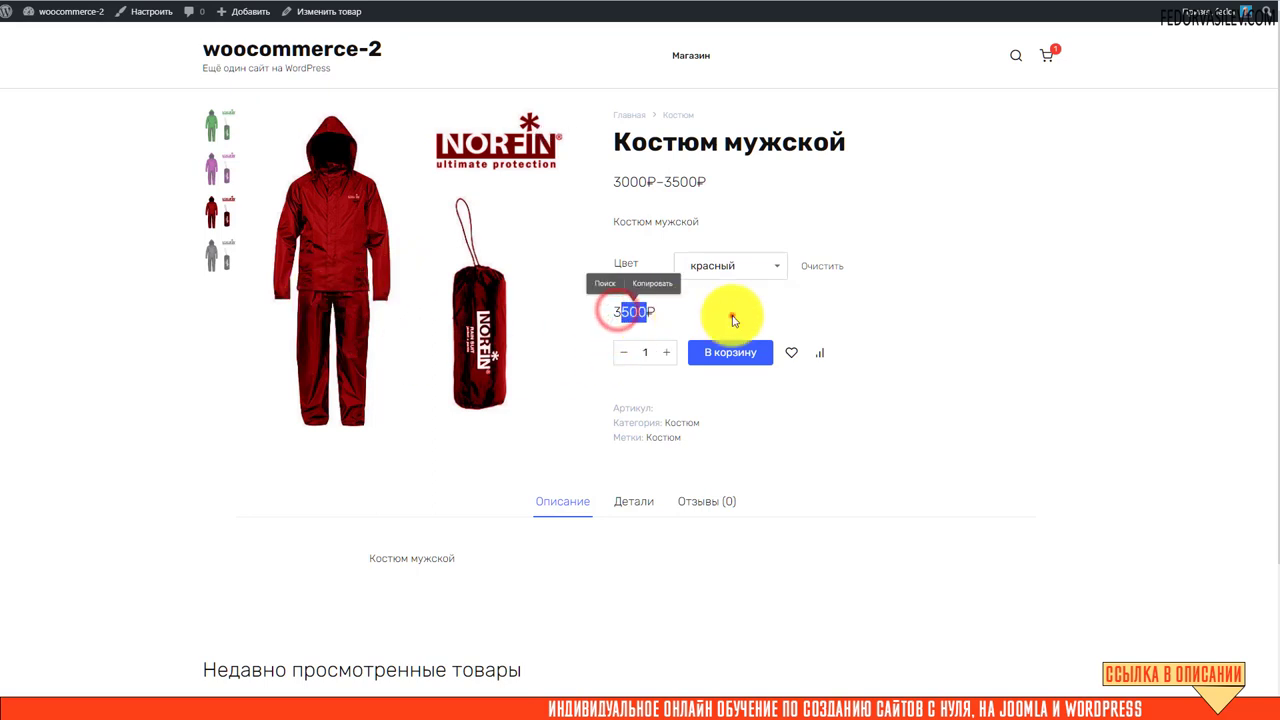
click(733, 318)
click(712, 328)
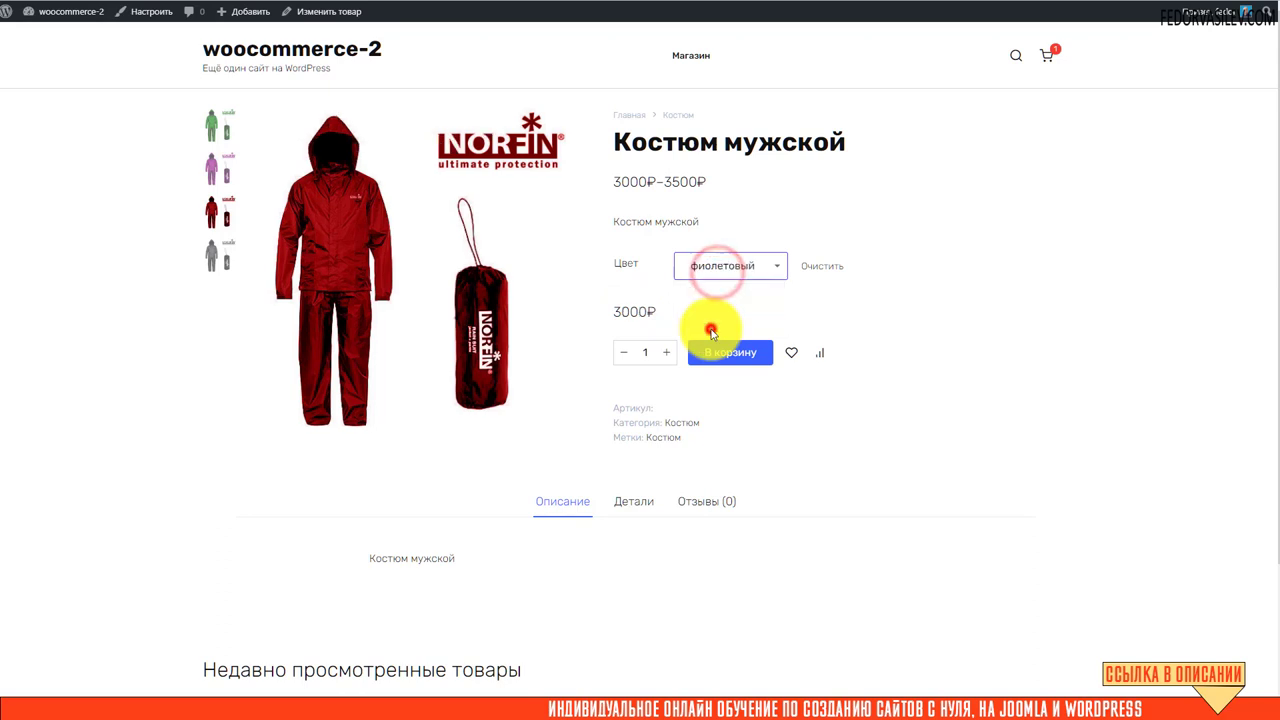
Choose the красный option for the Костюм мужской on the store page and add it to the cart.
click(718, 263)
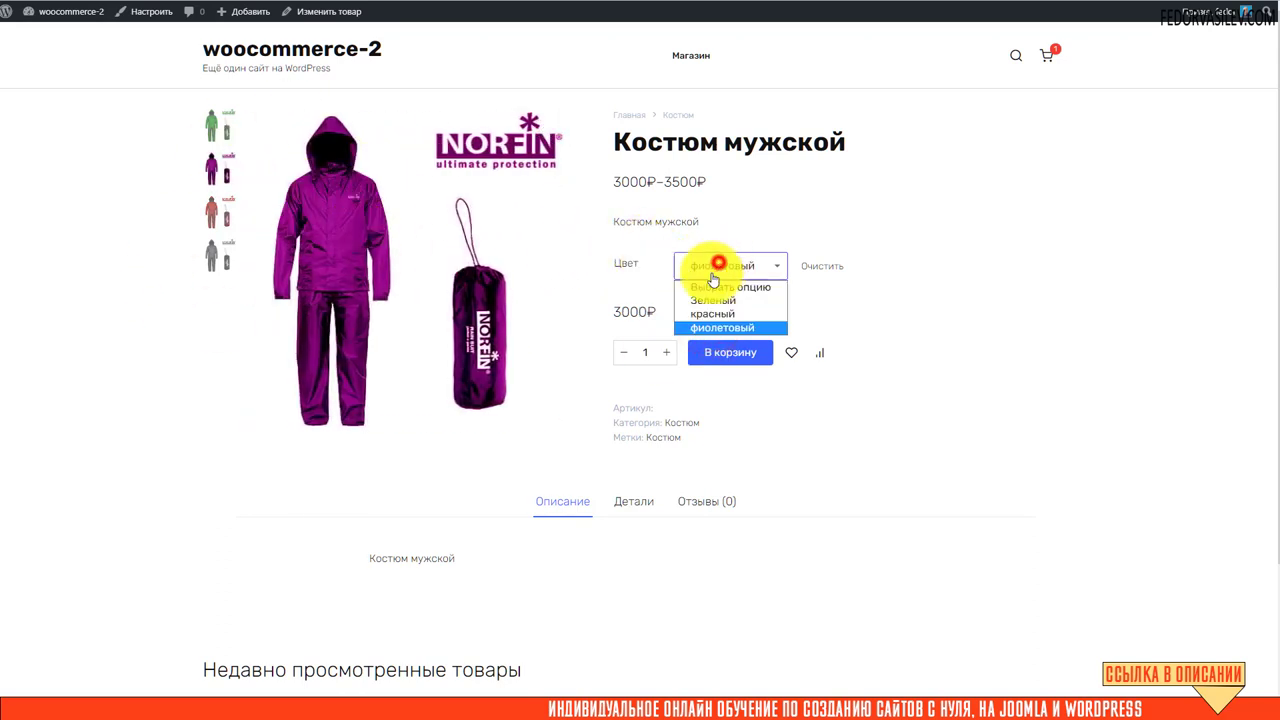
click(706, 310)
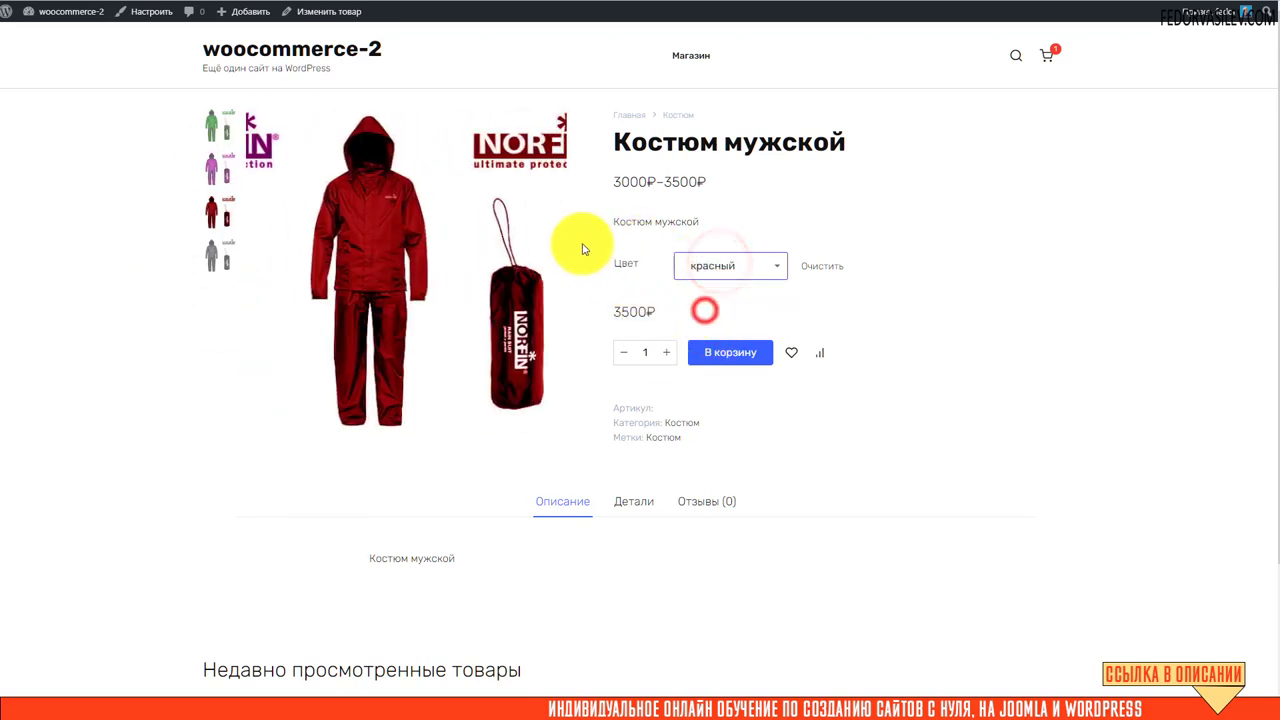
click(714, 354)
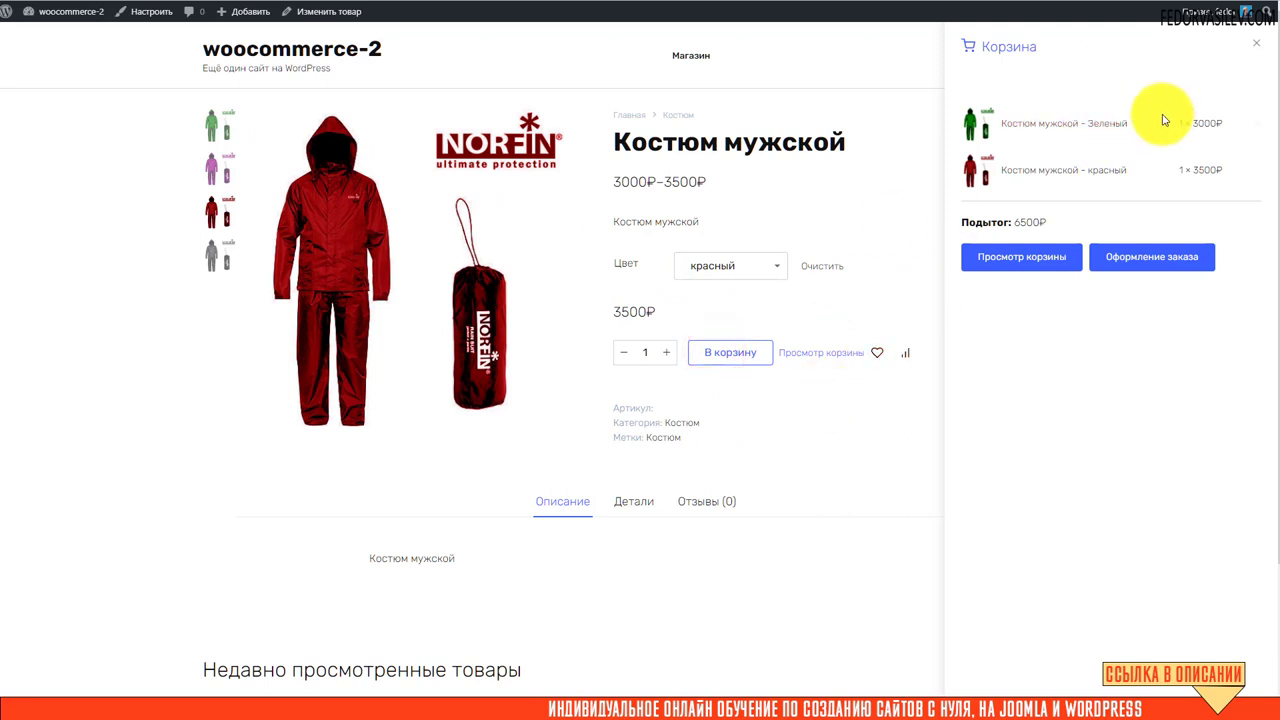
Remove both the красный and Зеленый suits from the cart and close the cart panel.
click(1256, 172)
click(1256, 131)
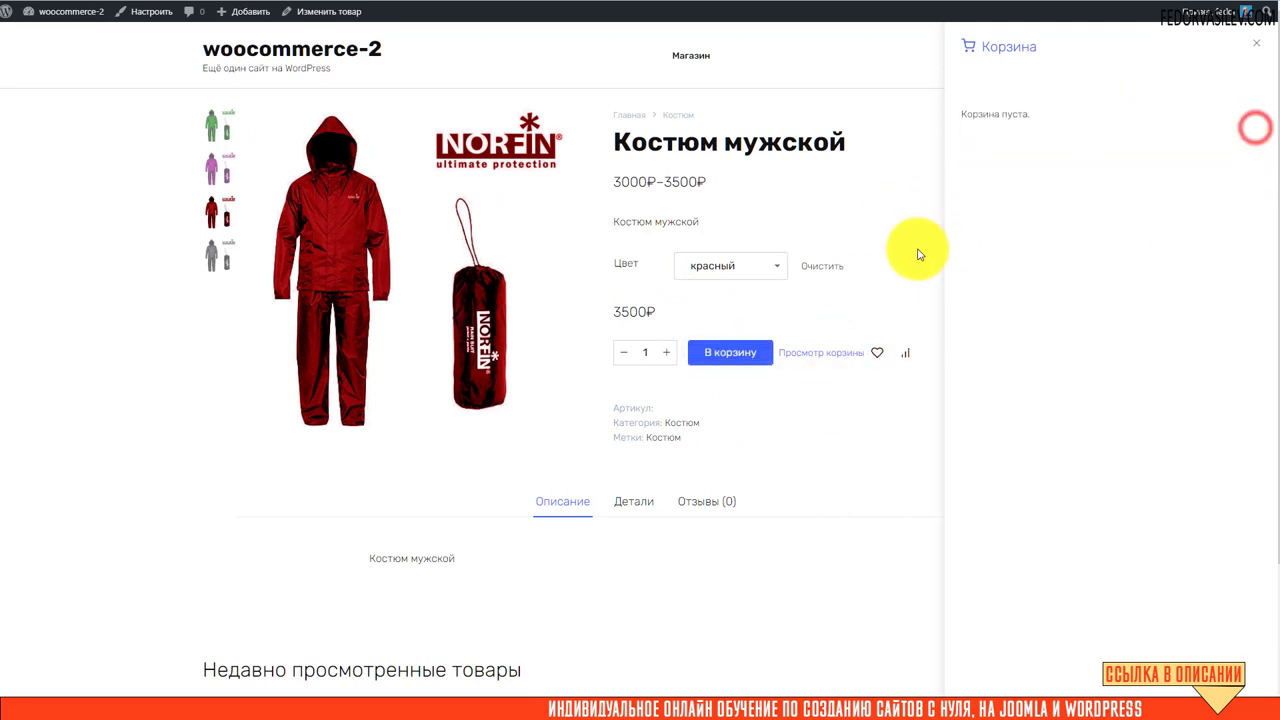
click(776, 209)
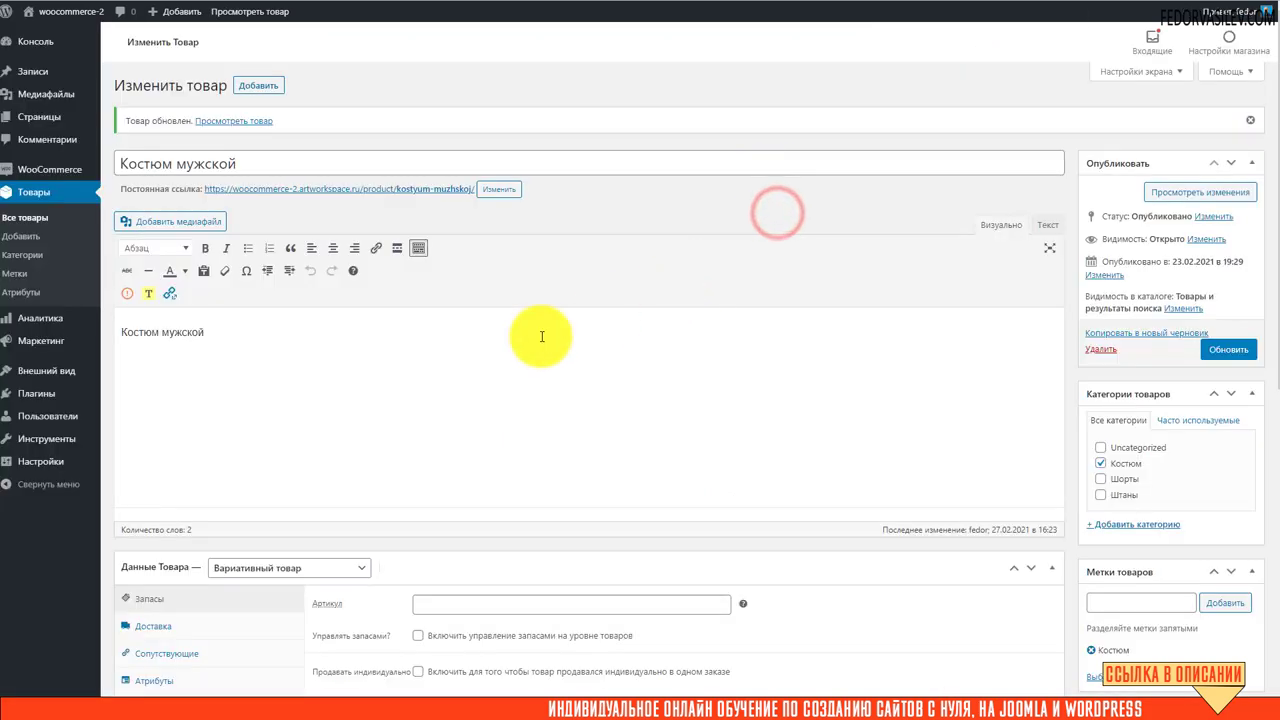
In the product editor, enable the Размер attribute for use in variations and save the attributes.
scroll(500, 345, down, 3)
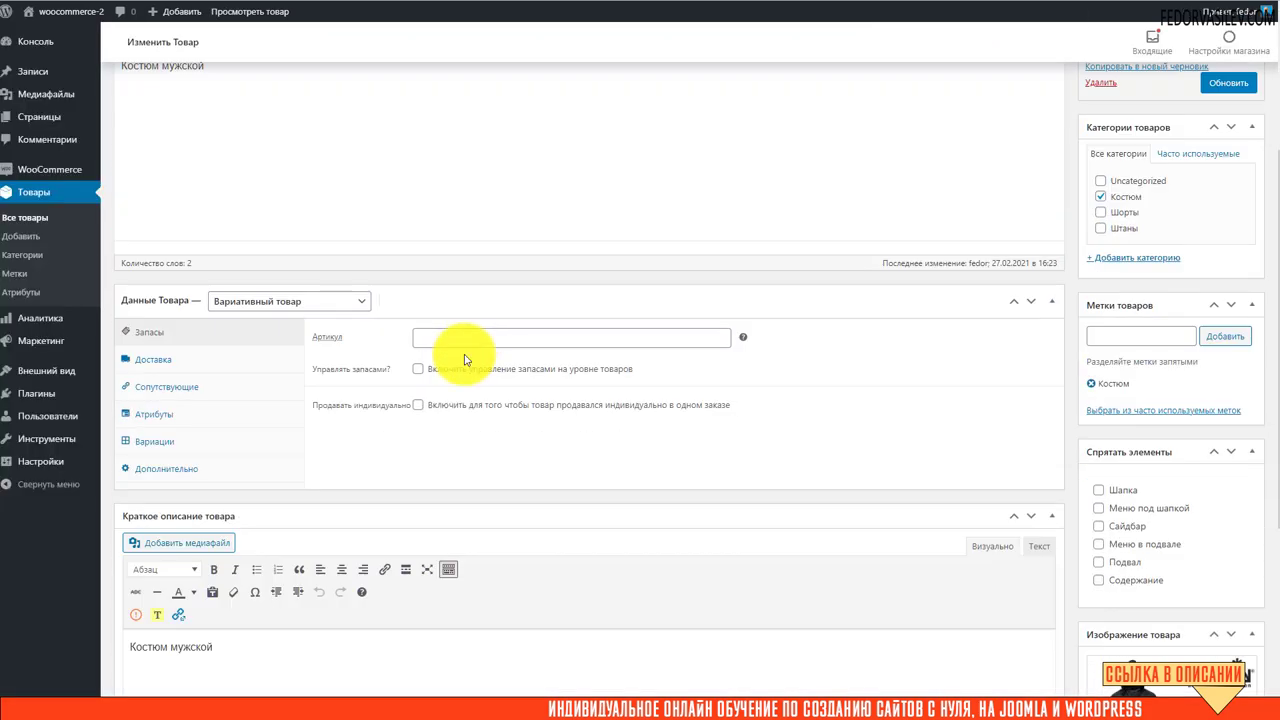
click(155, 413)
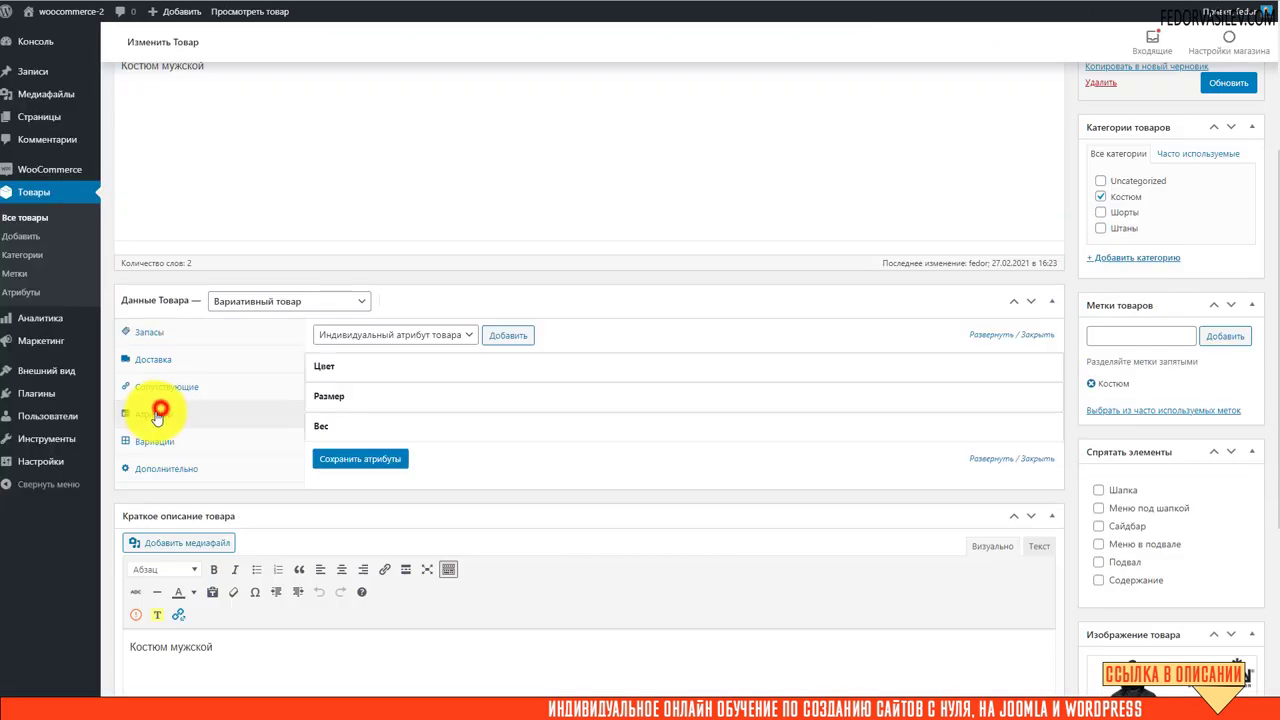
click(326, 397)
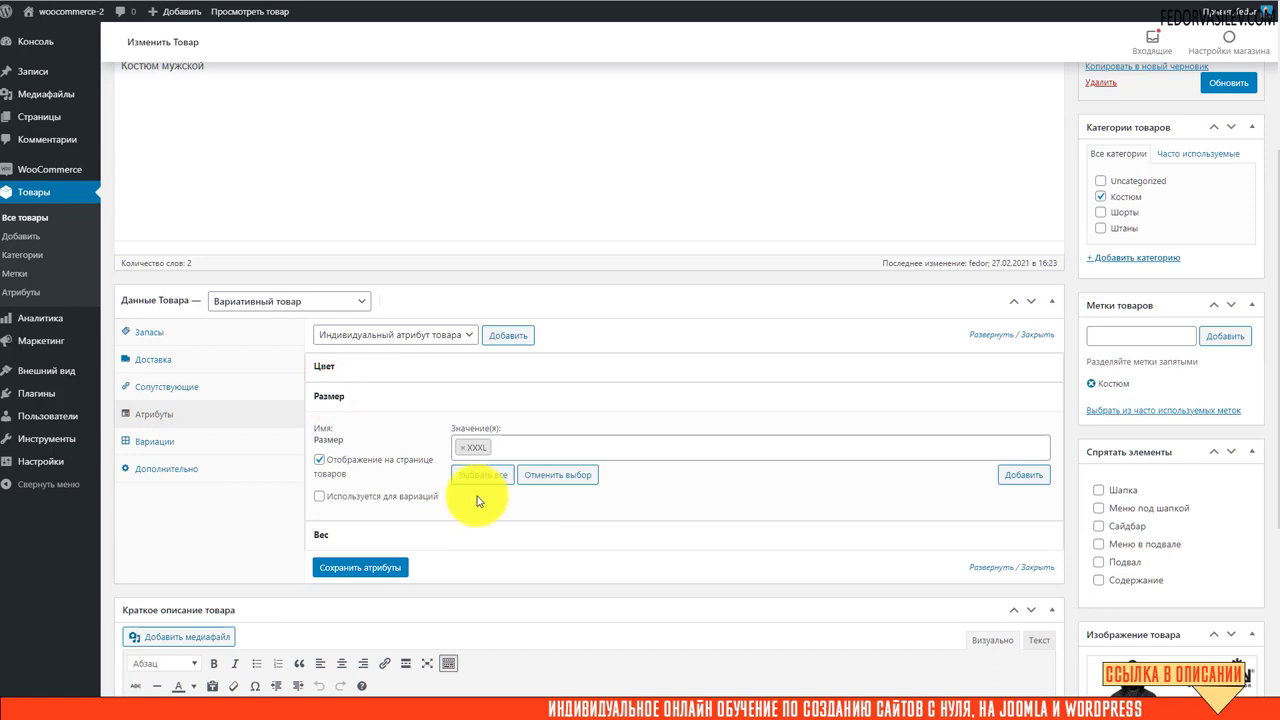
click(319, 496)
click(349, 570)
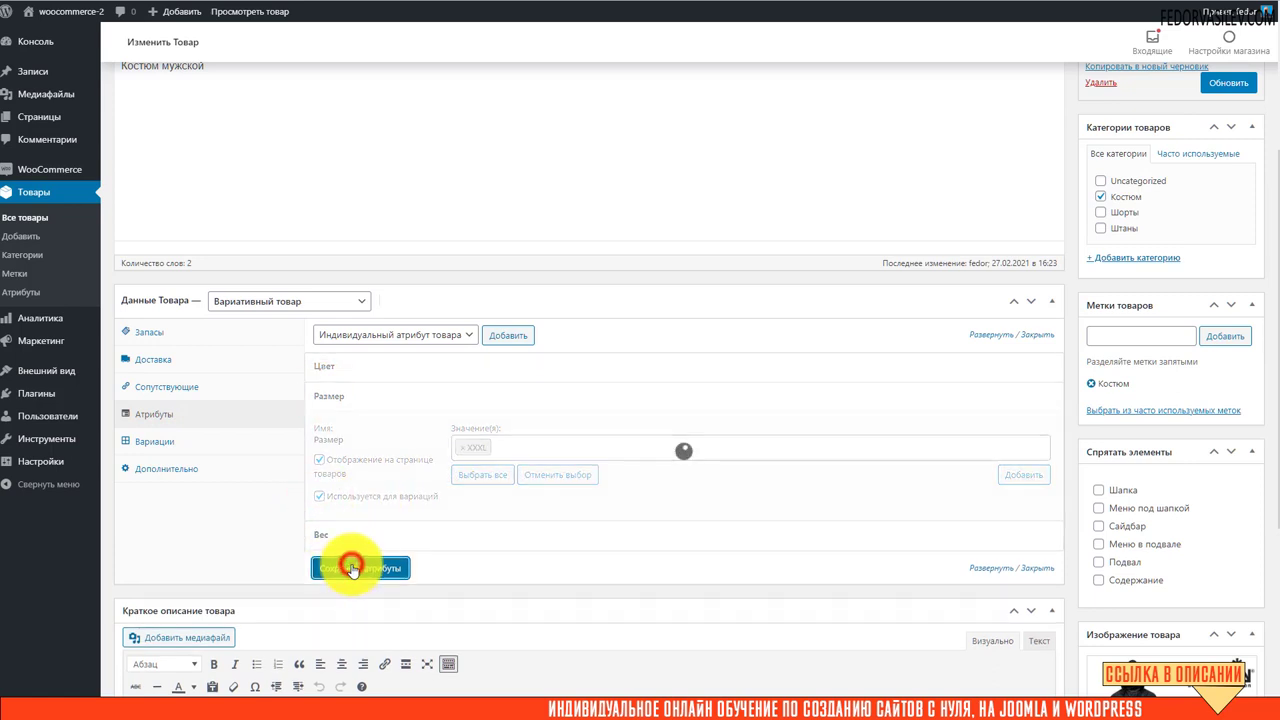
Add a new variation with Цвет set to Зеленый and Размер set to XXXL.
click(143, 438)
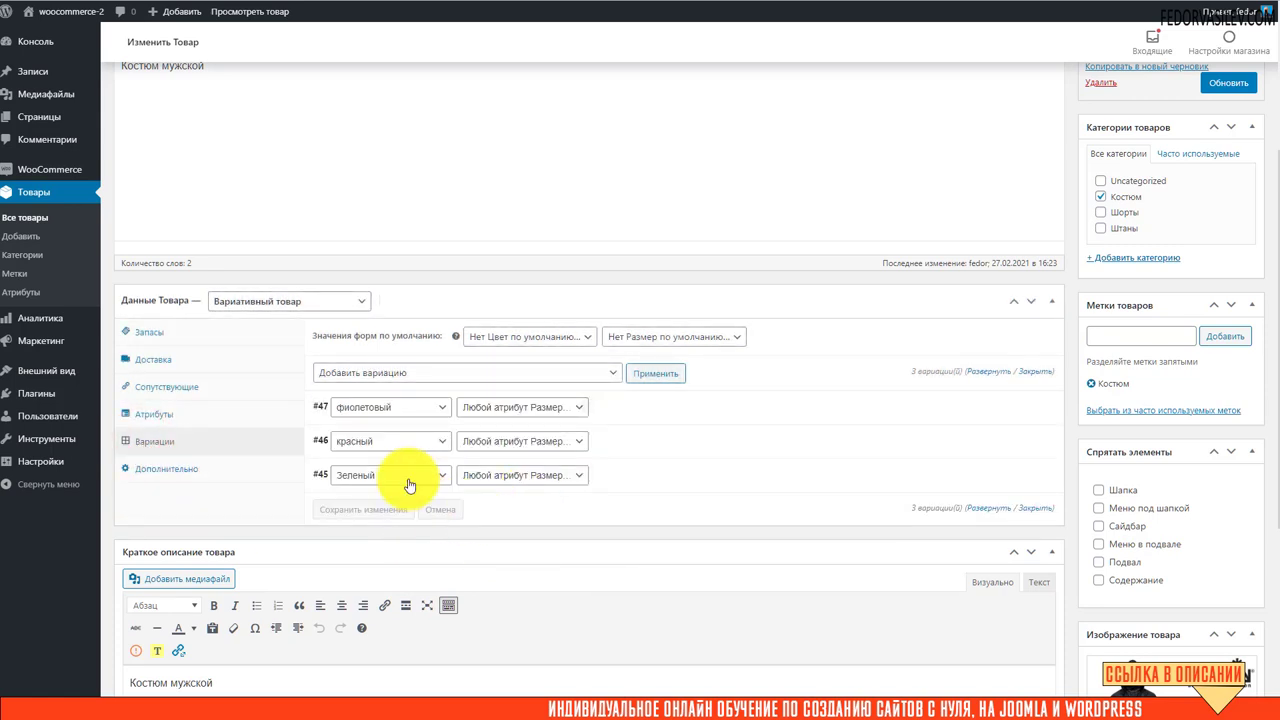
click(655, 376)
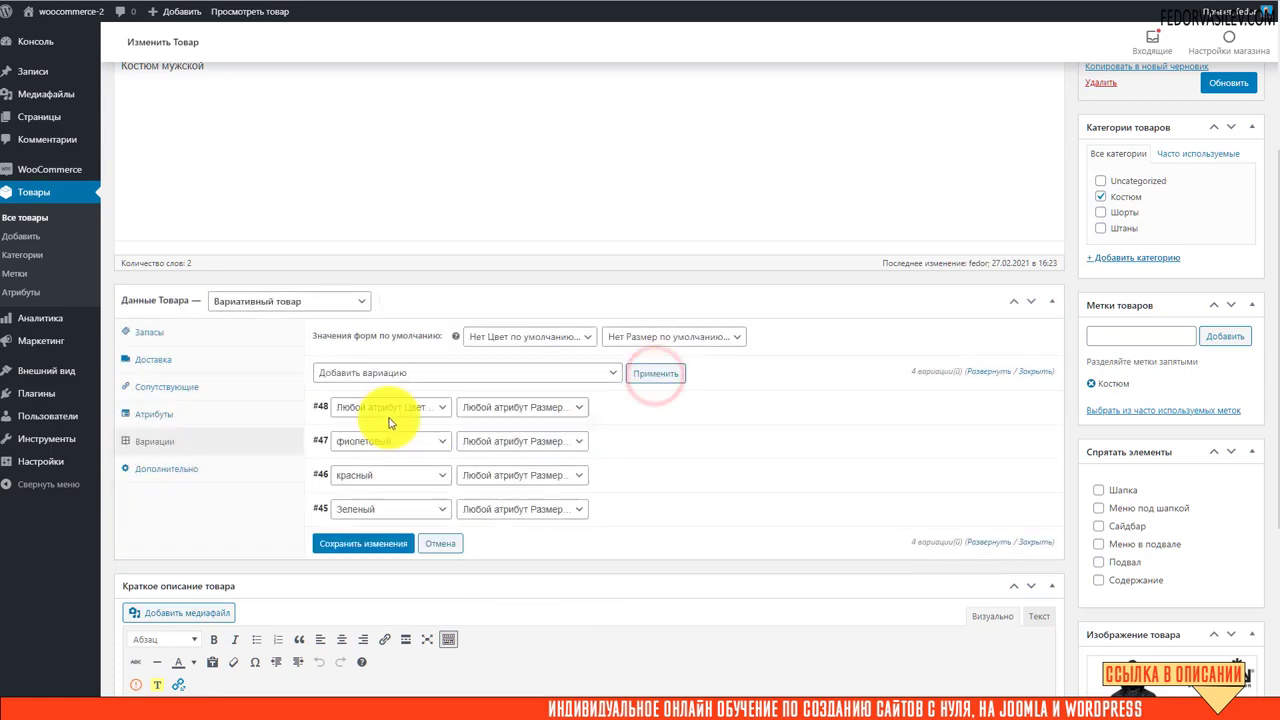
click(386, 410)
click(676, 420)
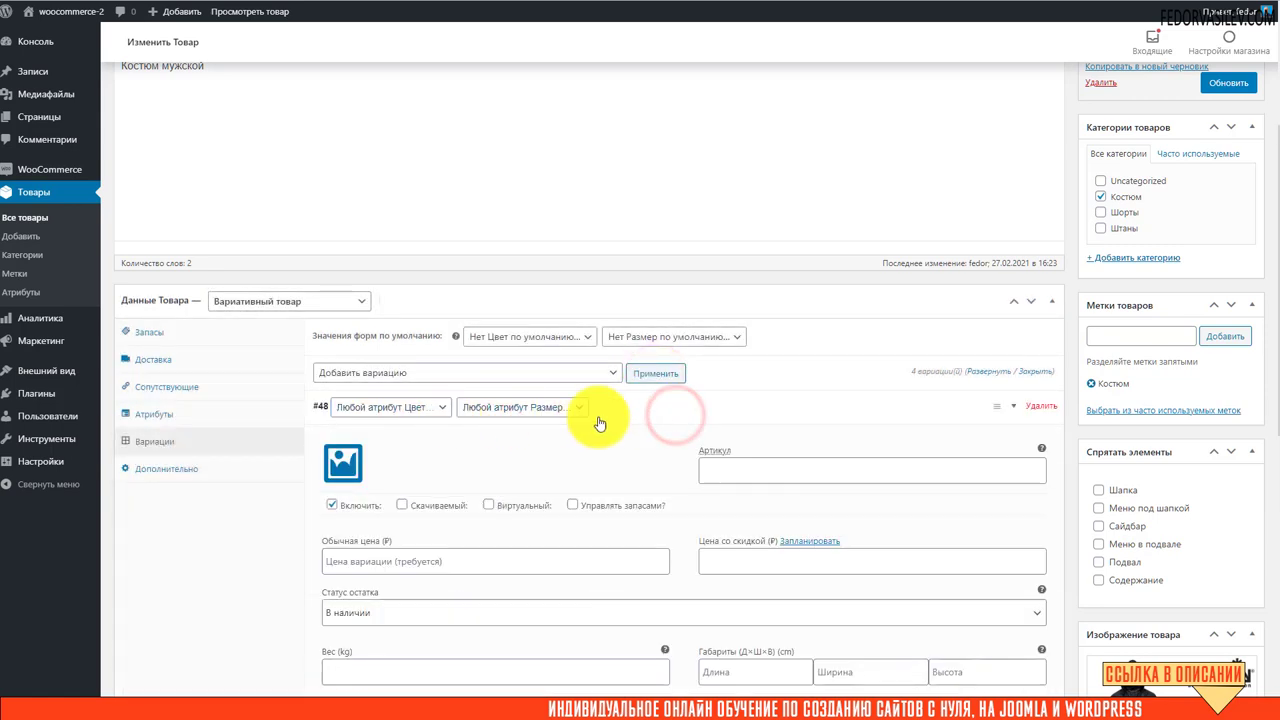
click(622, 409)
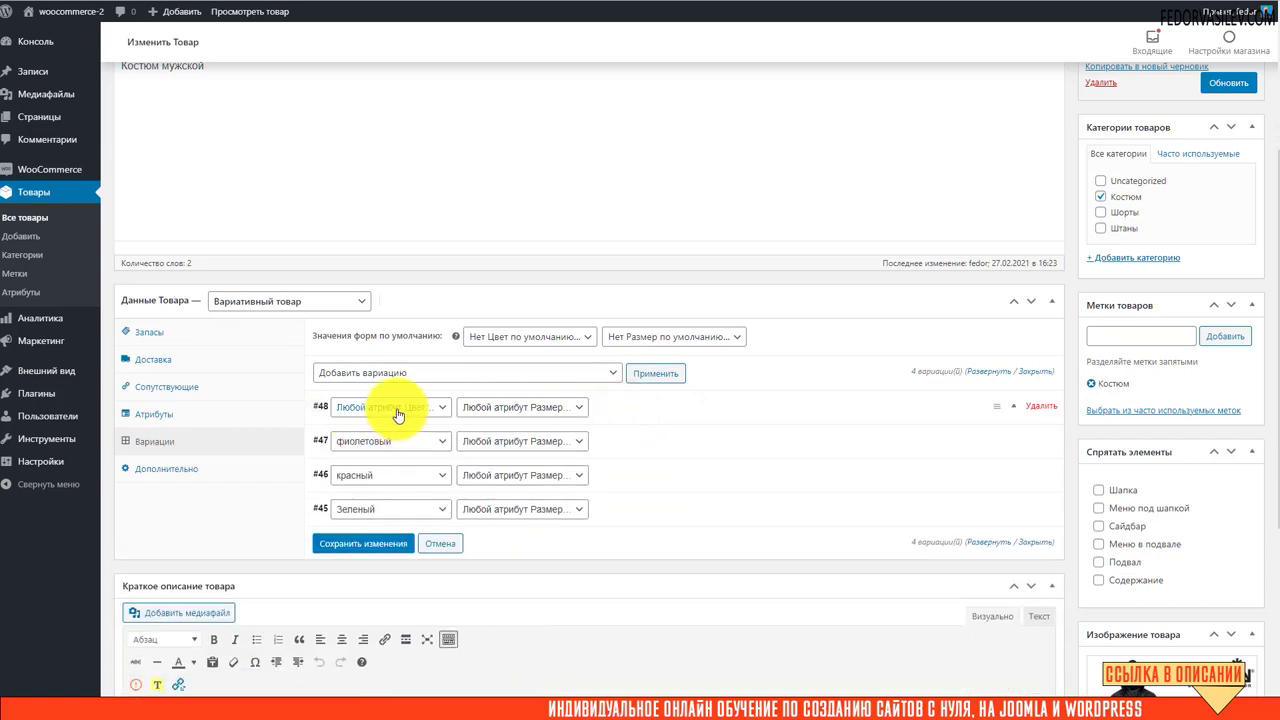
click(360, 441)
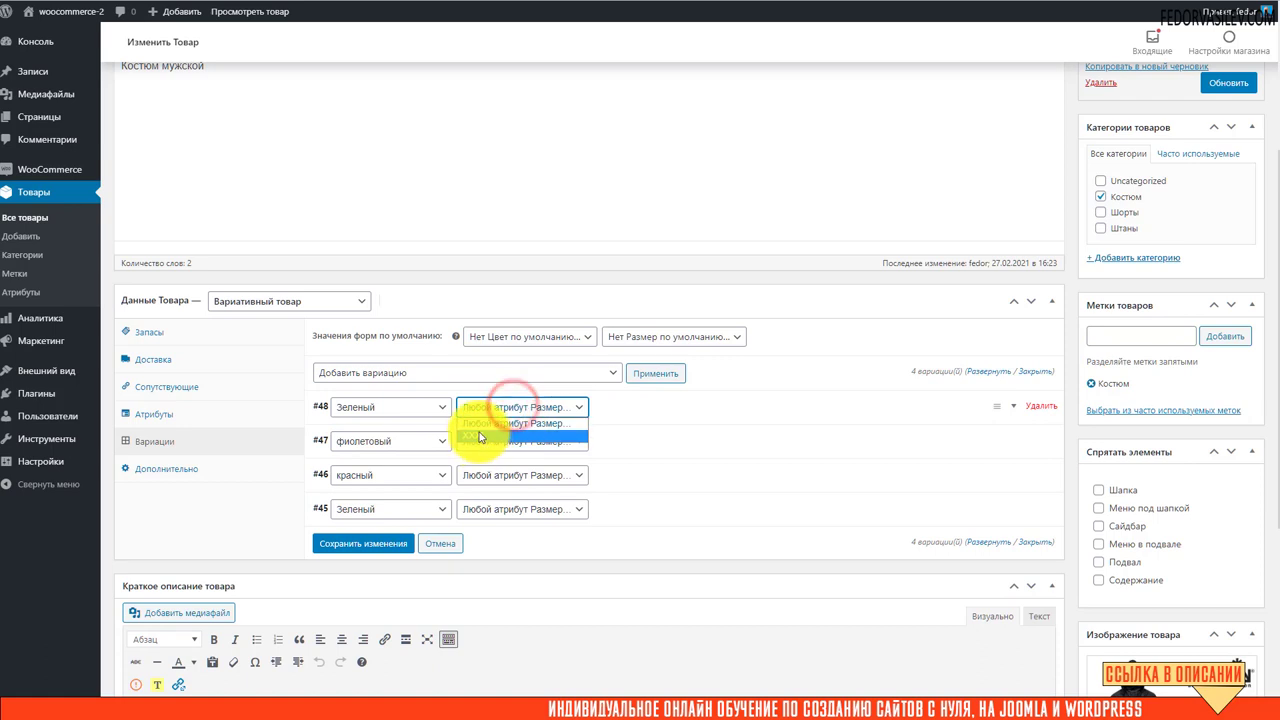
click(476, 437)
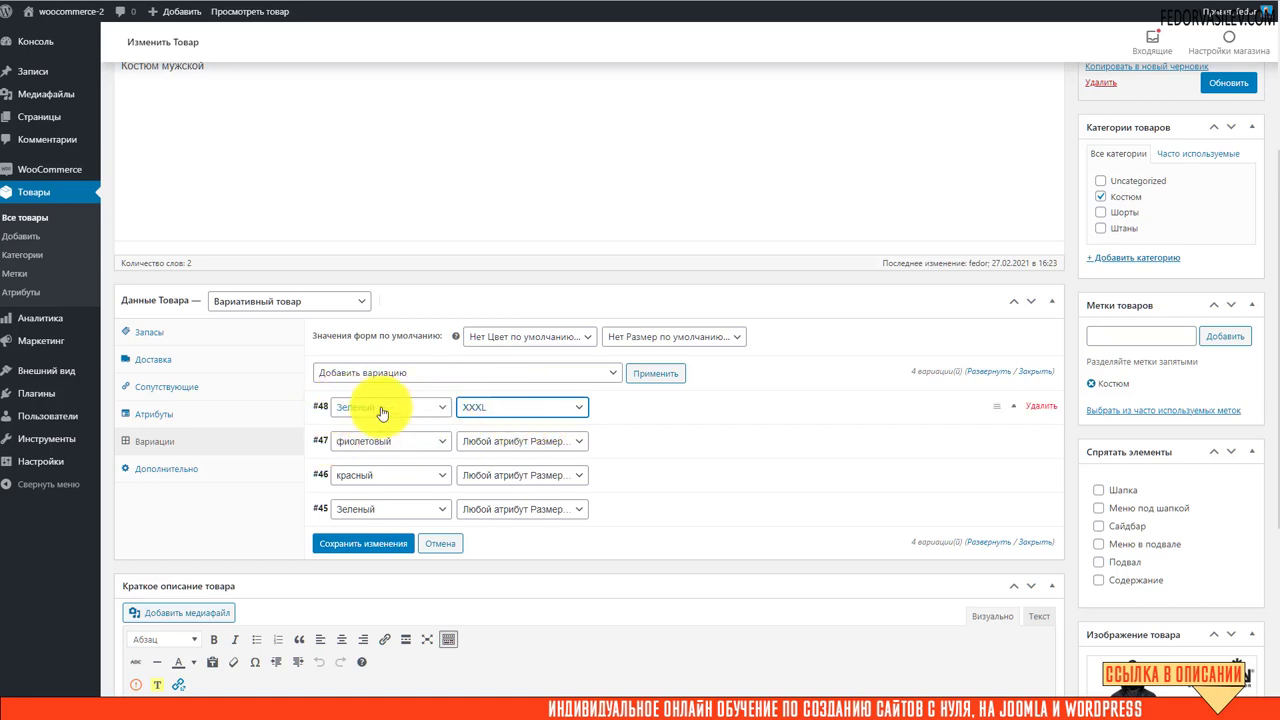
Add another variation with Цвет красный and Размер XXXL, and save the variation changes.
click(655, 374)
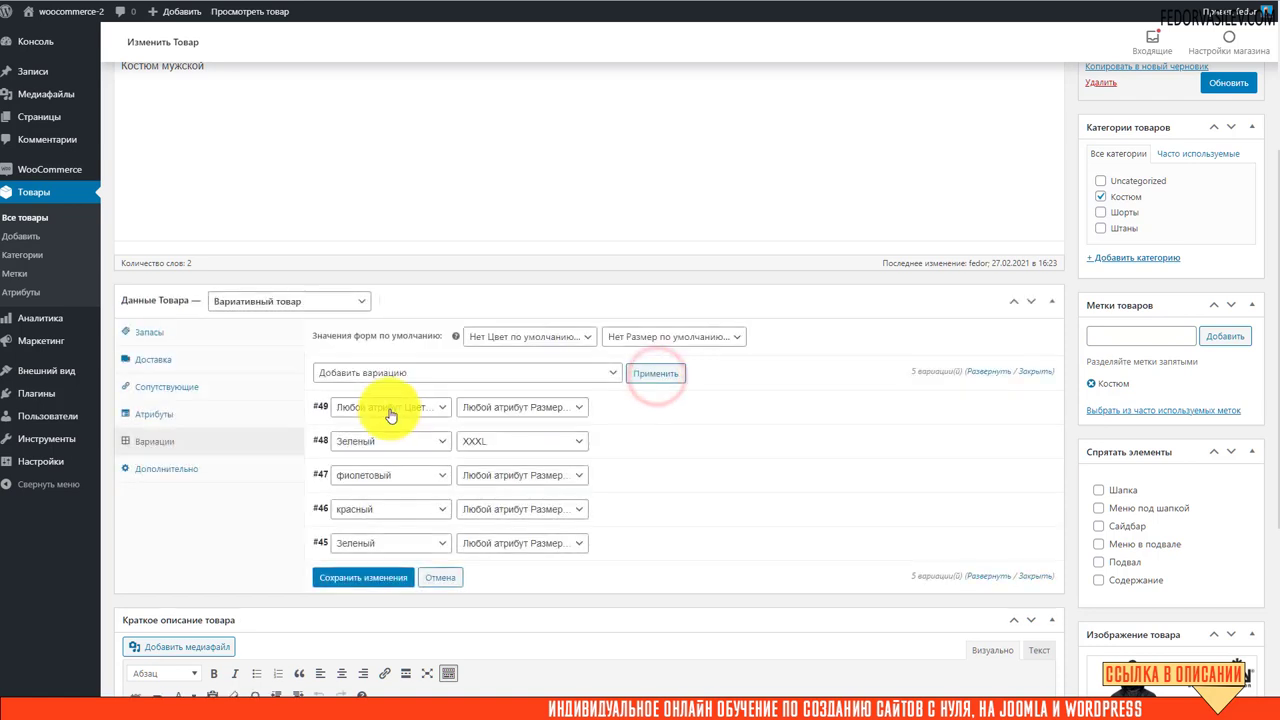
click(386, 407)
click(364, 452)
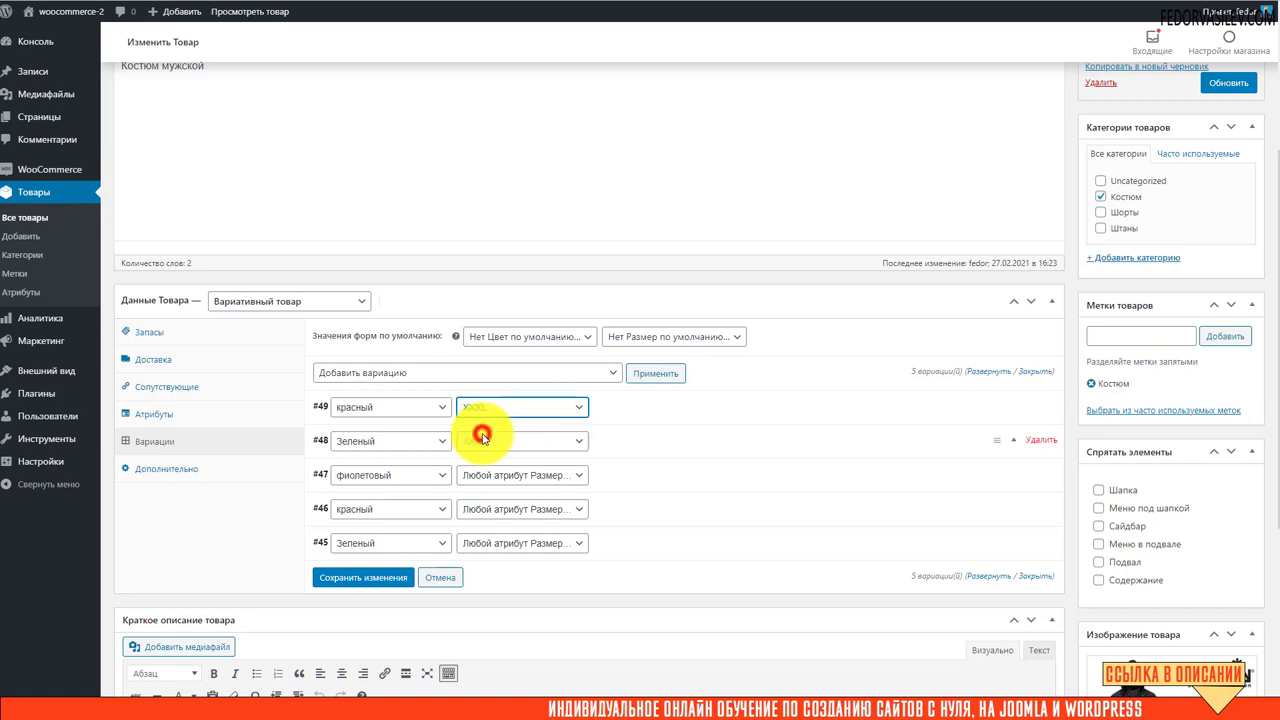
click(375, 579)
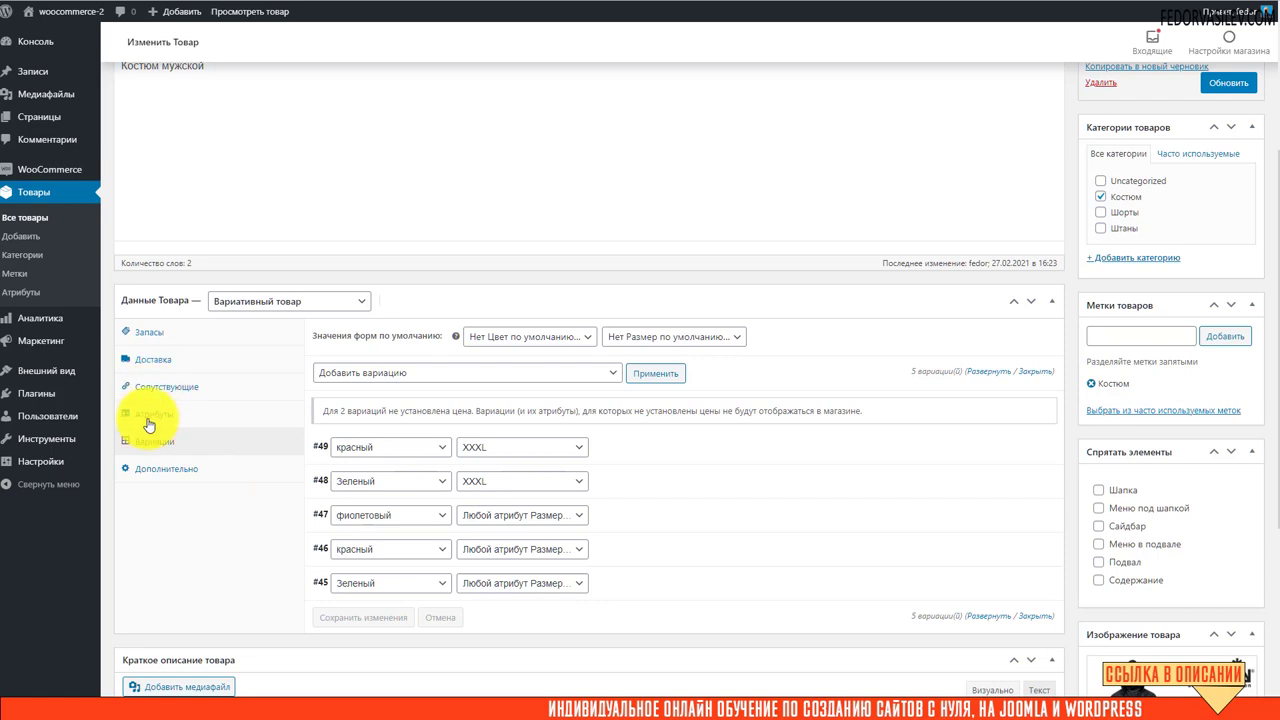
Add the values XXL and M to the product's Размер attribute and save the attributes.
click(148, 418)
click(325, 397)
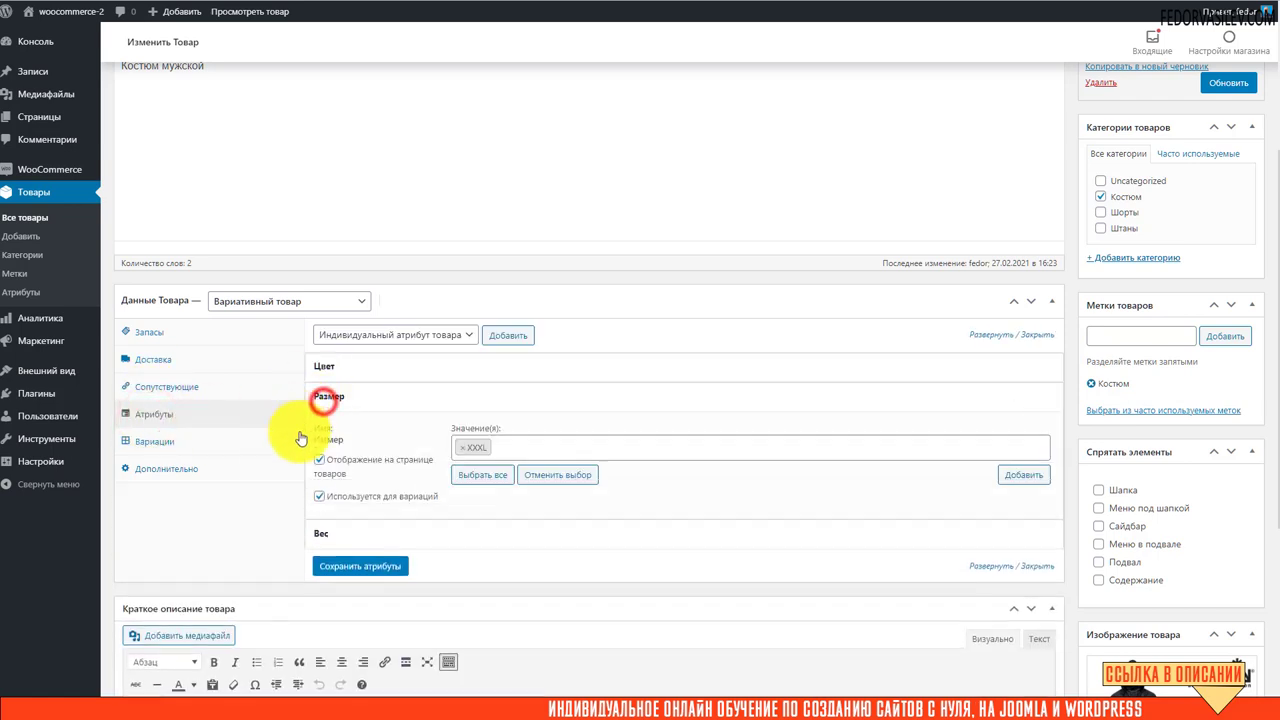
click(520, 446)
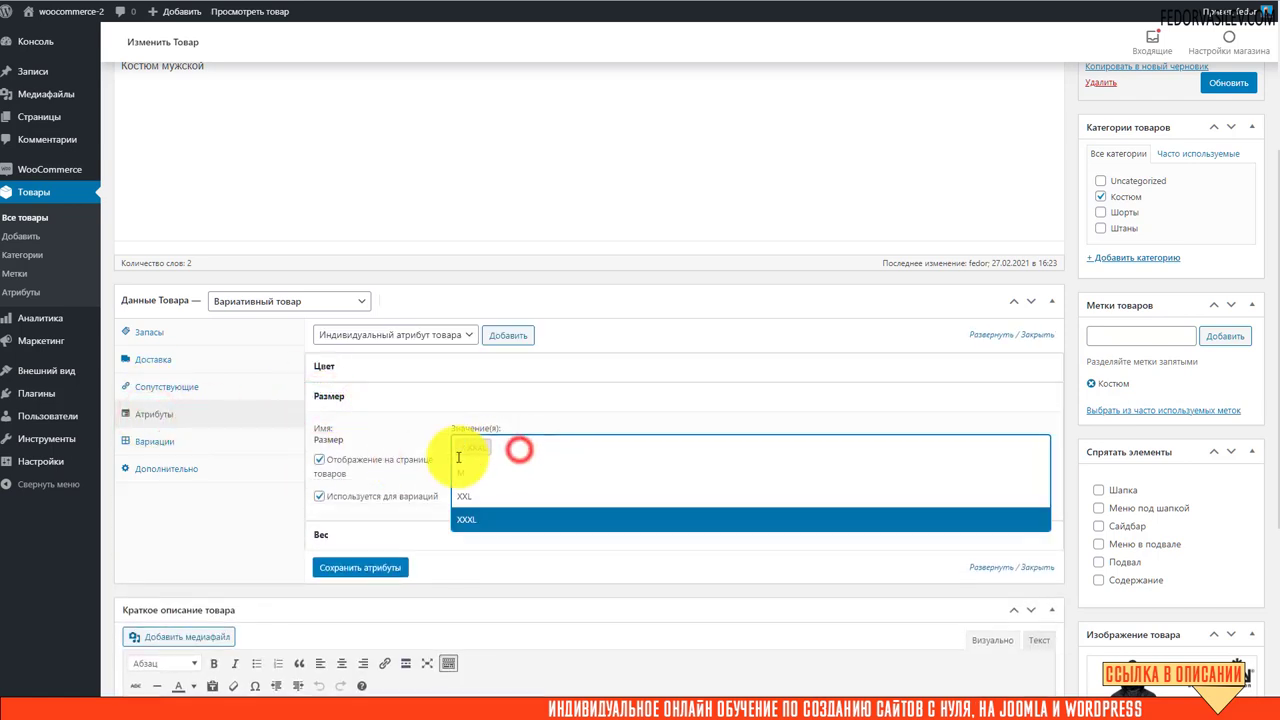
click(511, 496)
click(612, 446)
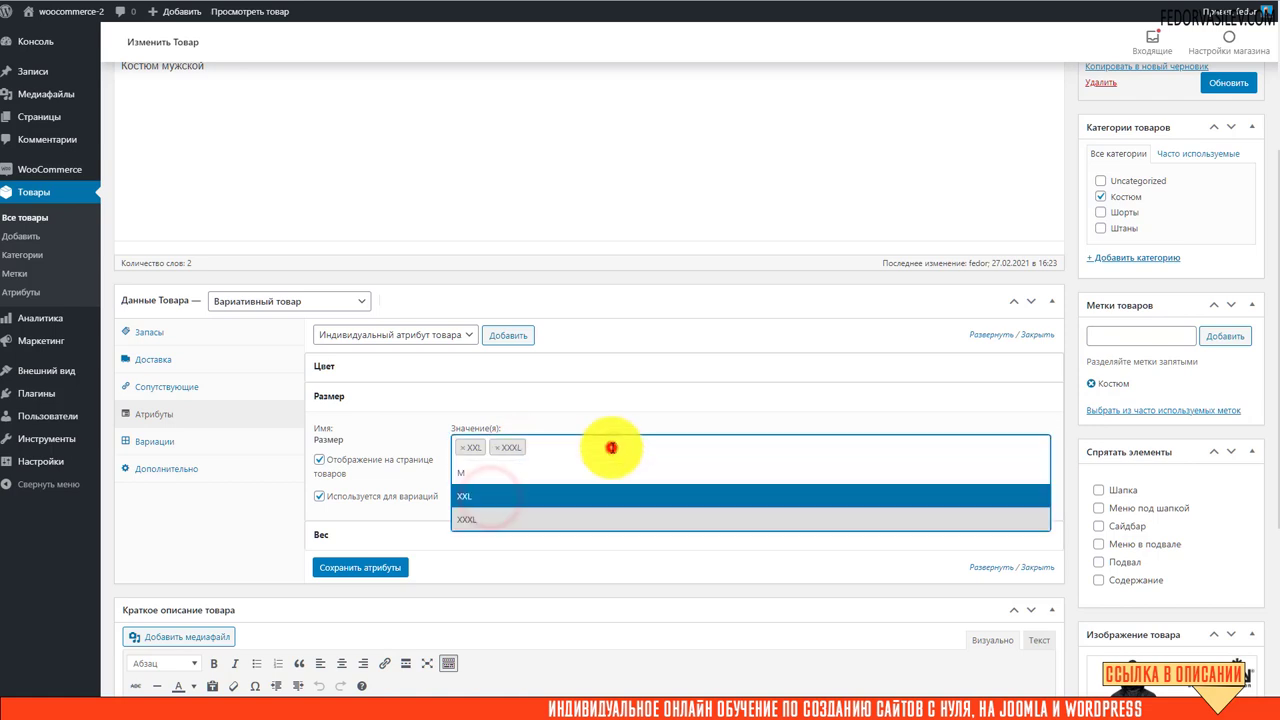
click(465, 476)
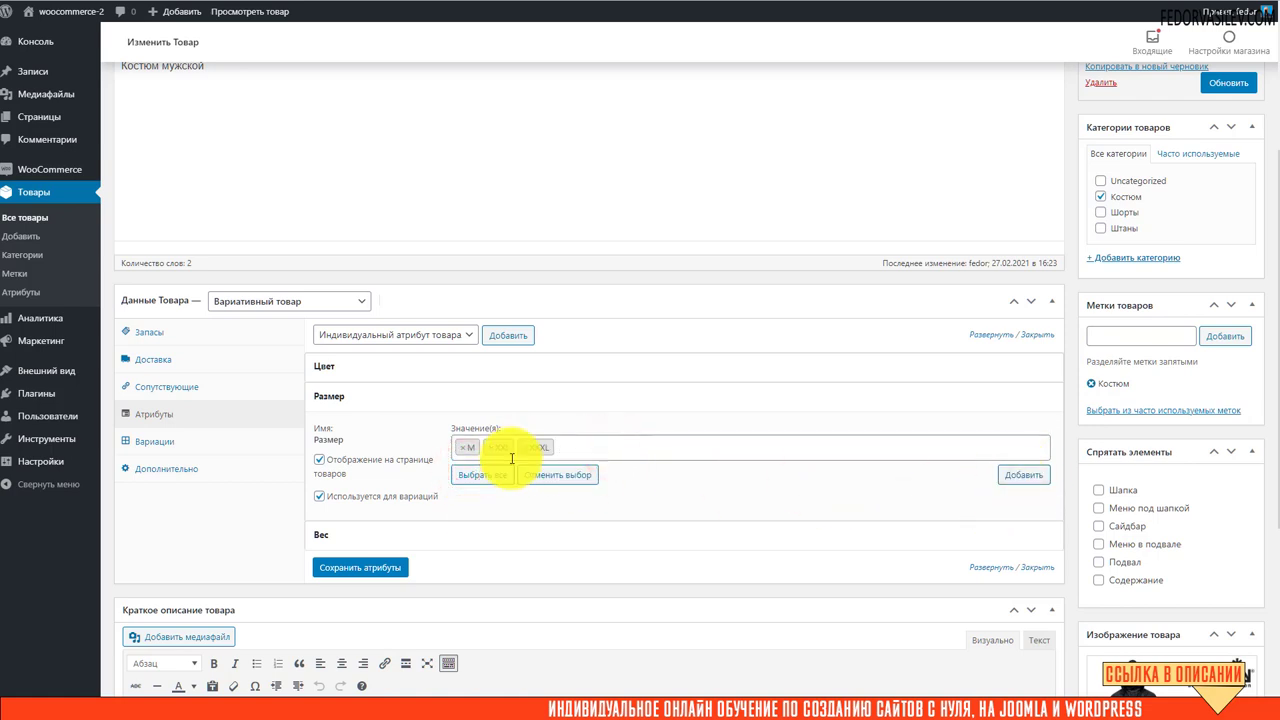
click(384, 564)
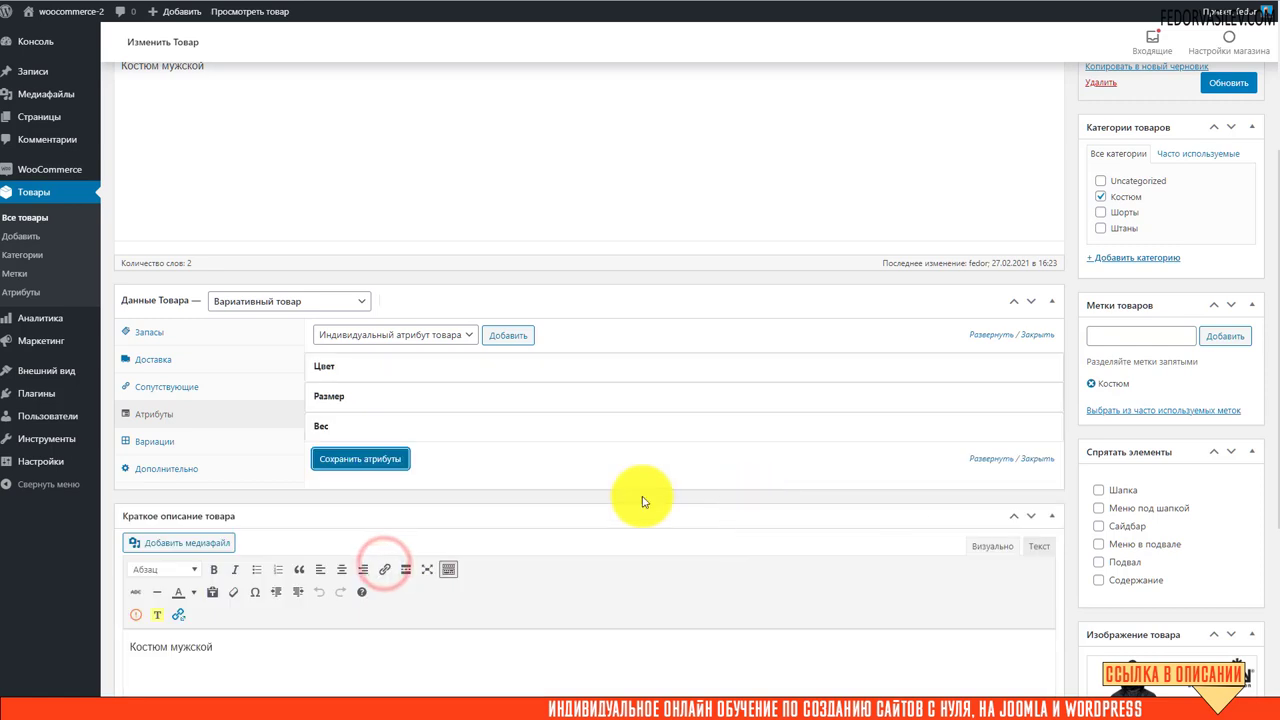
Change the size of the красный XXXL variation to M and of the Зеленый XXXL variation to XXL.
click(157, 441)
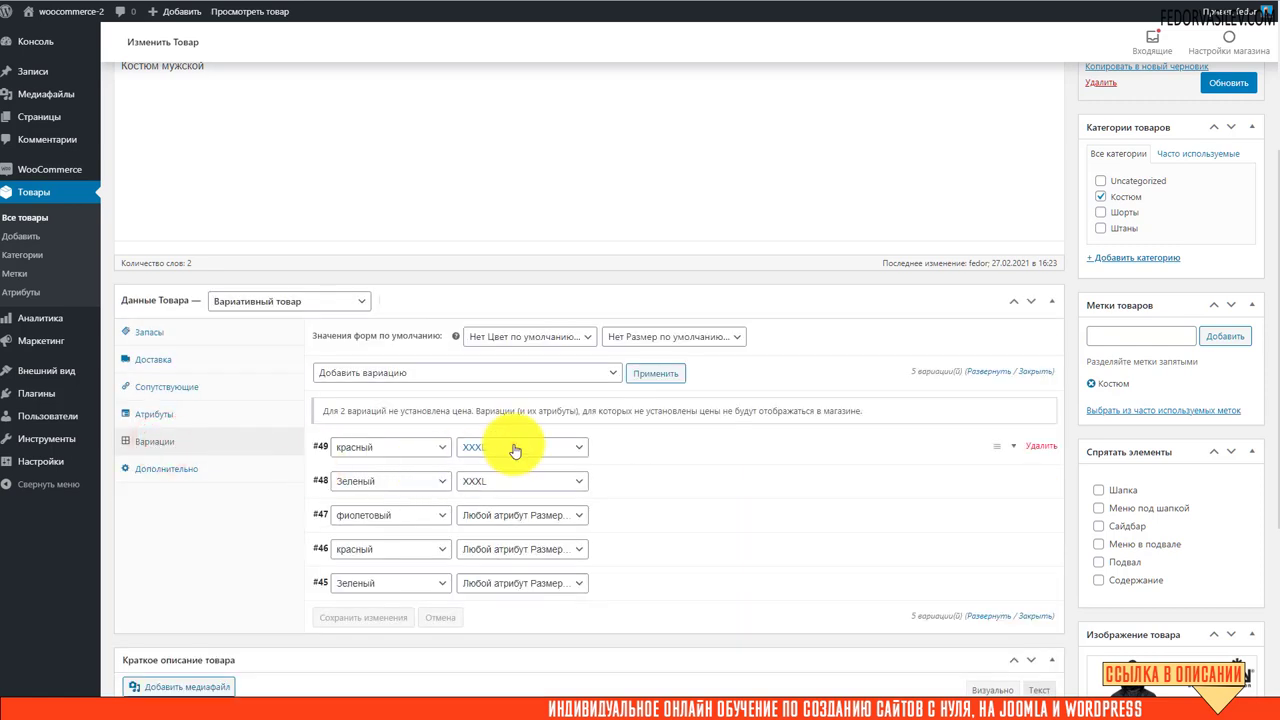
click(485, 476)
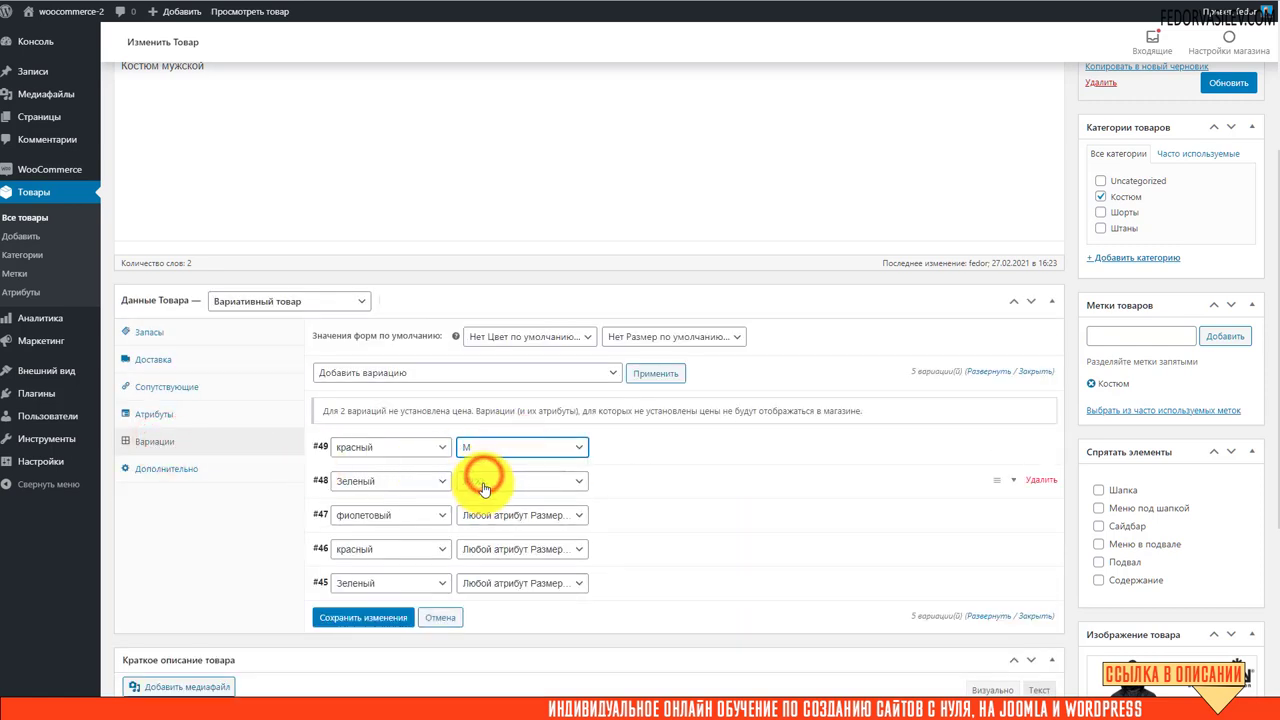
click(483, 484)
click(481, 527)
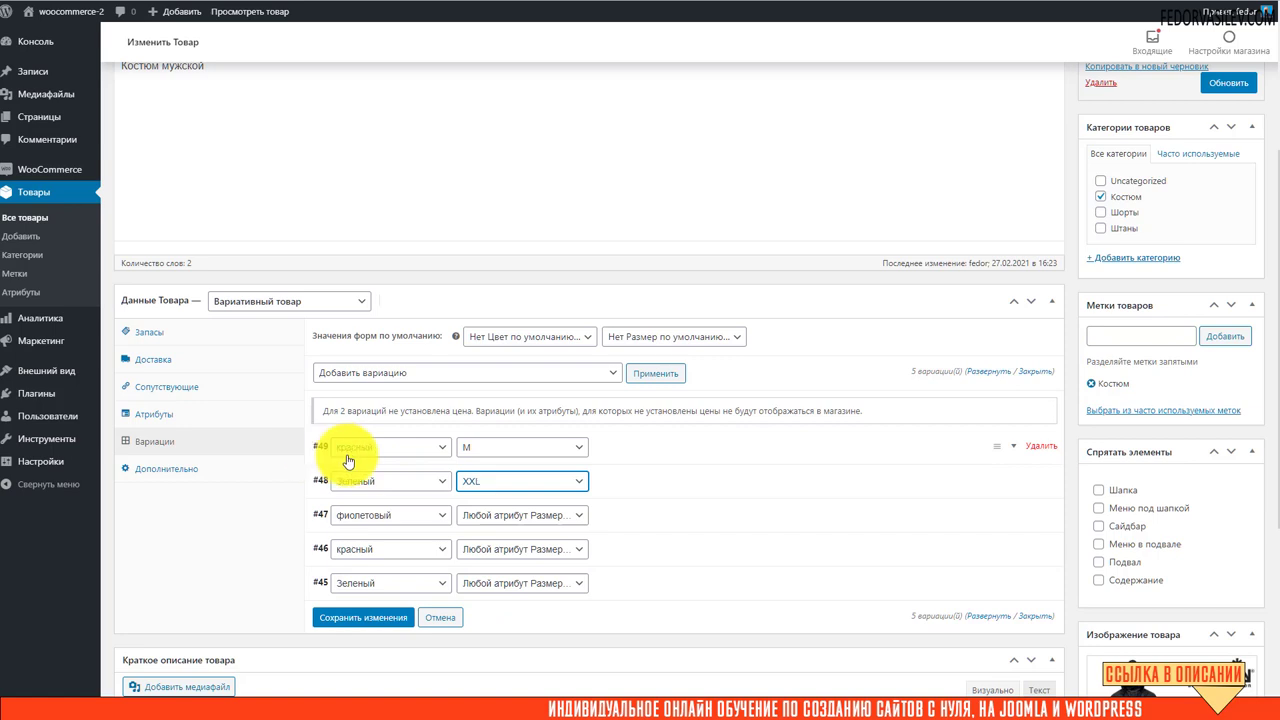
Delete the Зеленый XXL and красный M variations, saving the pending variation changes.
scroll(471, 449, down, 1)
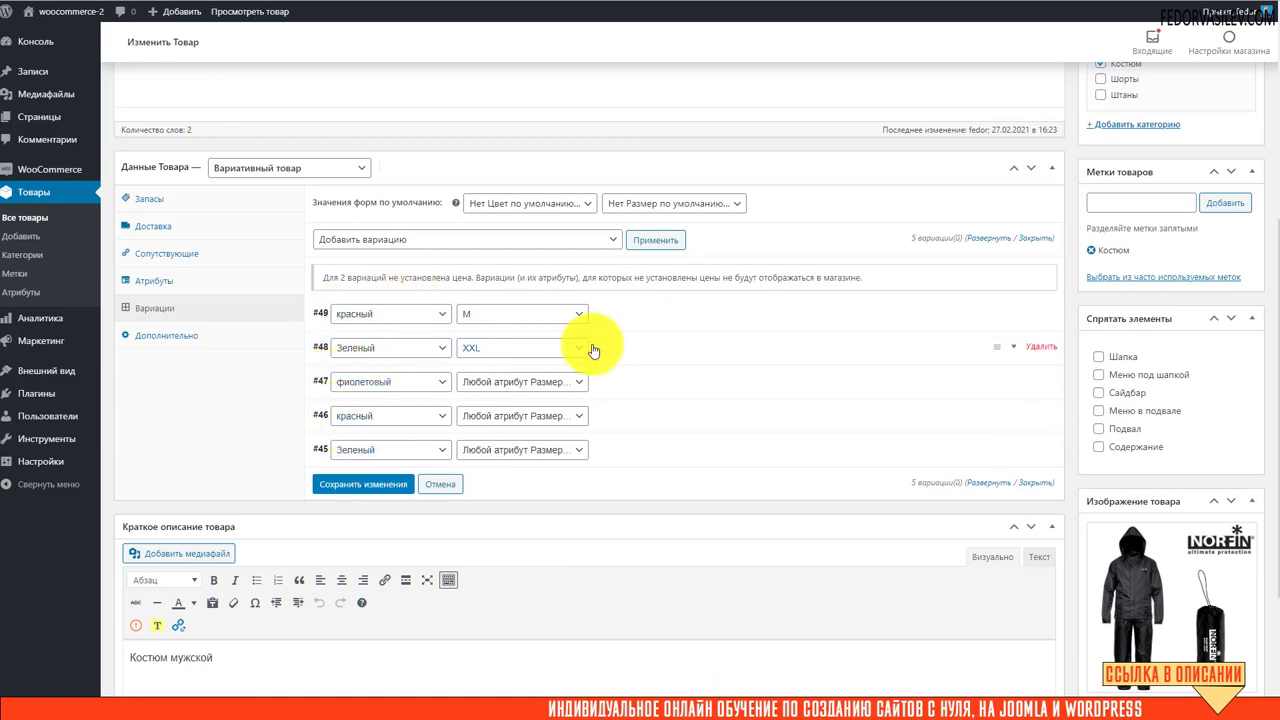
click(1033, 348)
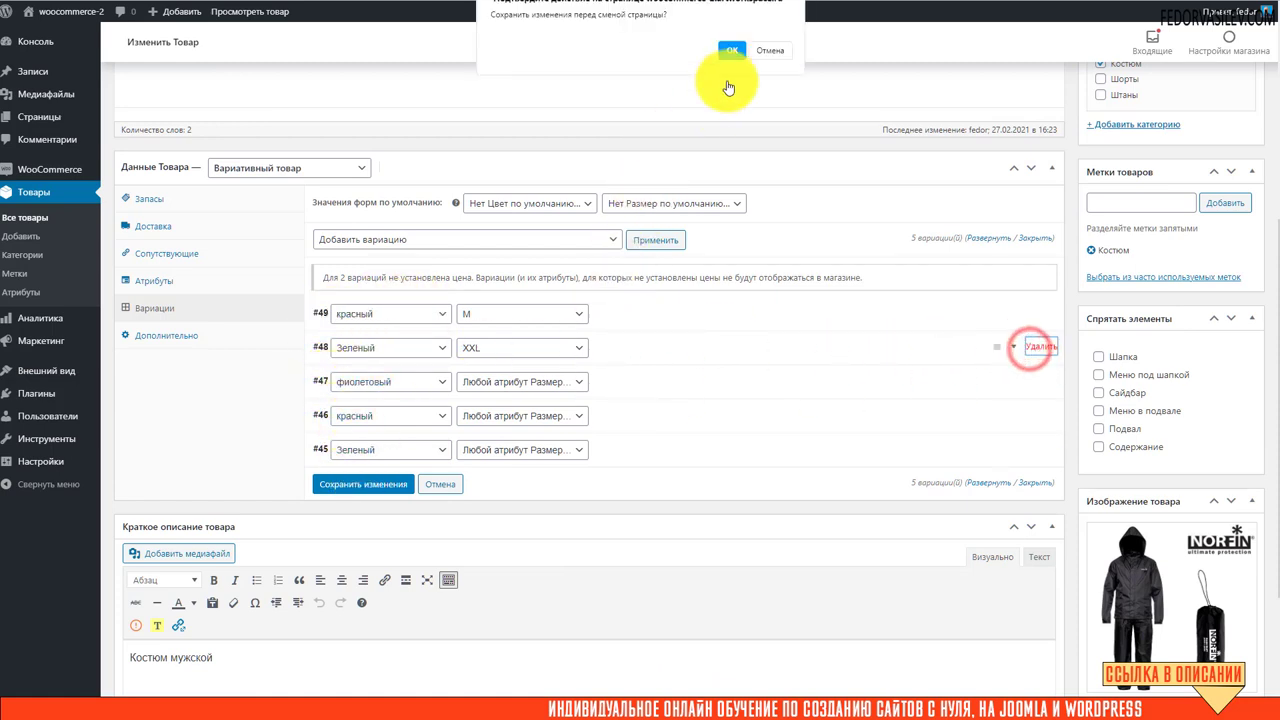
click(731, 50)
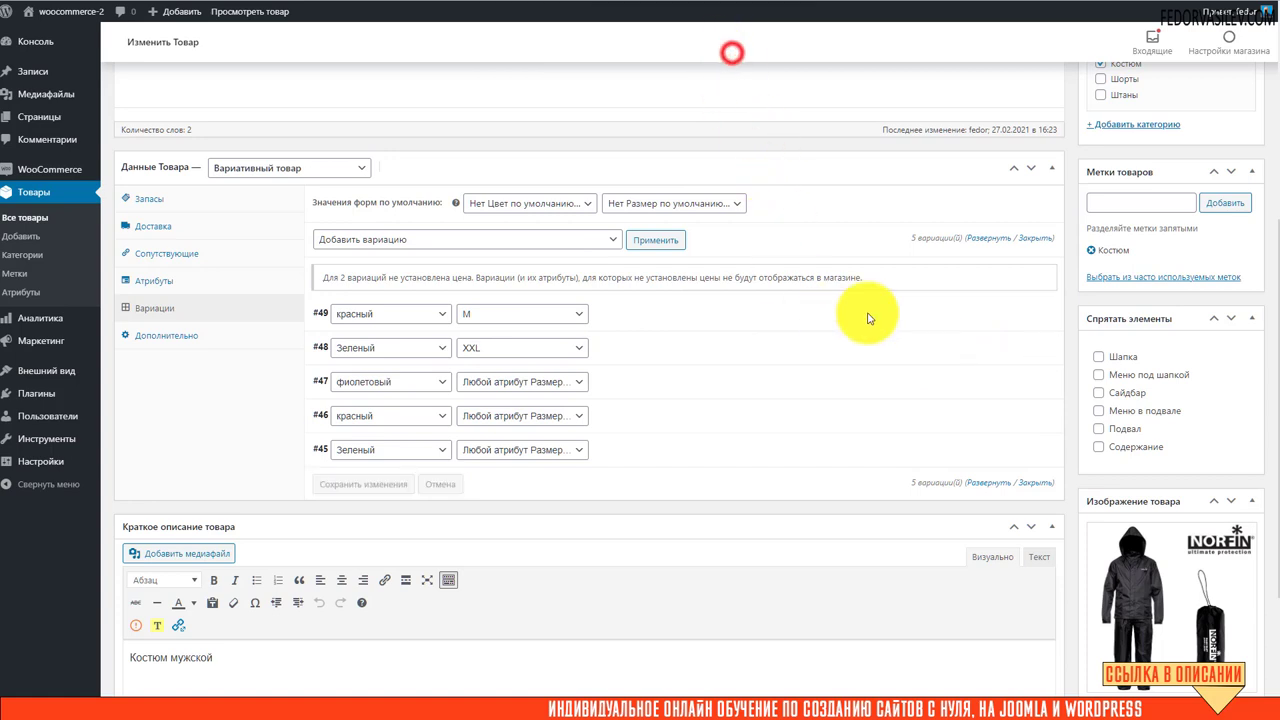
click(1034, 312)
click(728, 49)
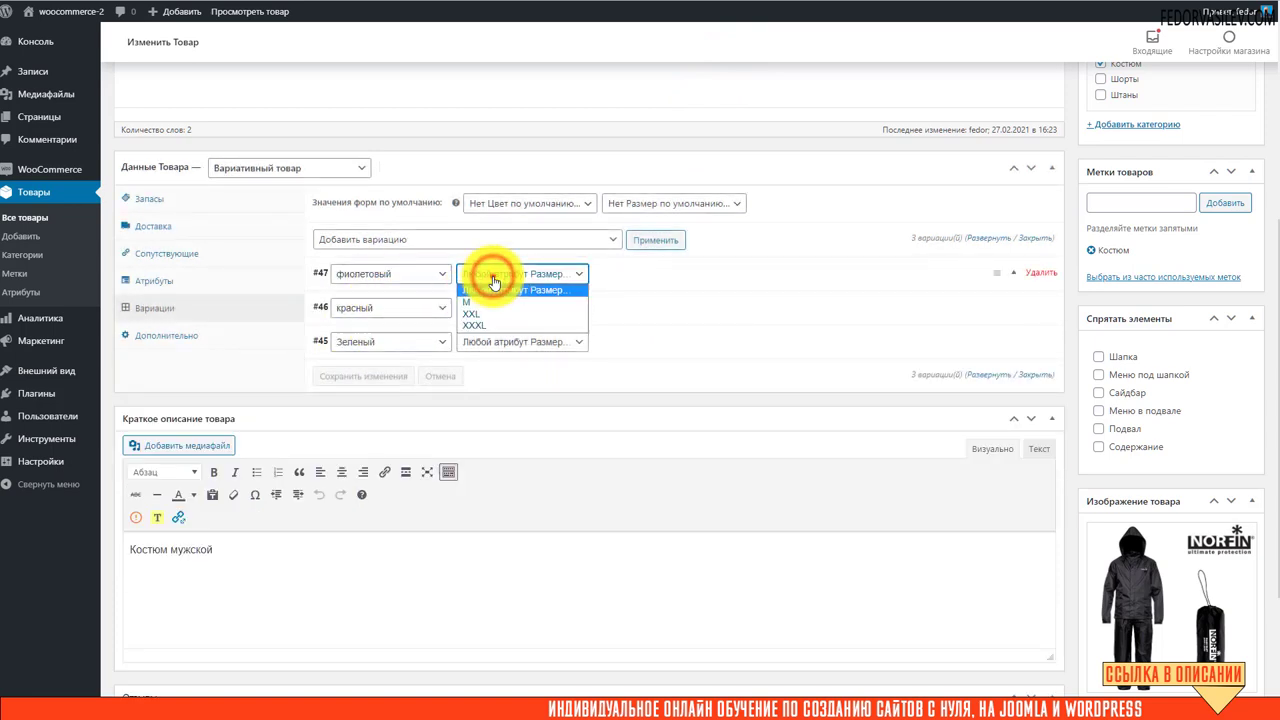
Review the Размер choices of the фиолетовый variation, keep it on any size, and update the product.
click(492, 277)
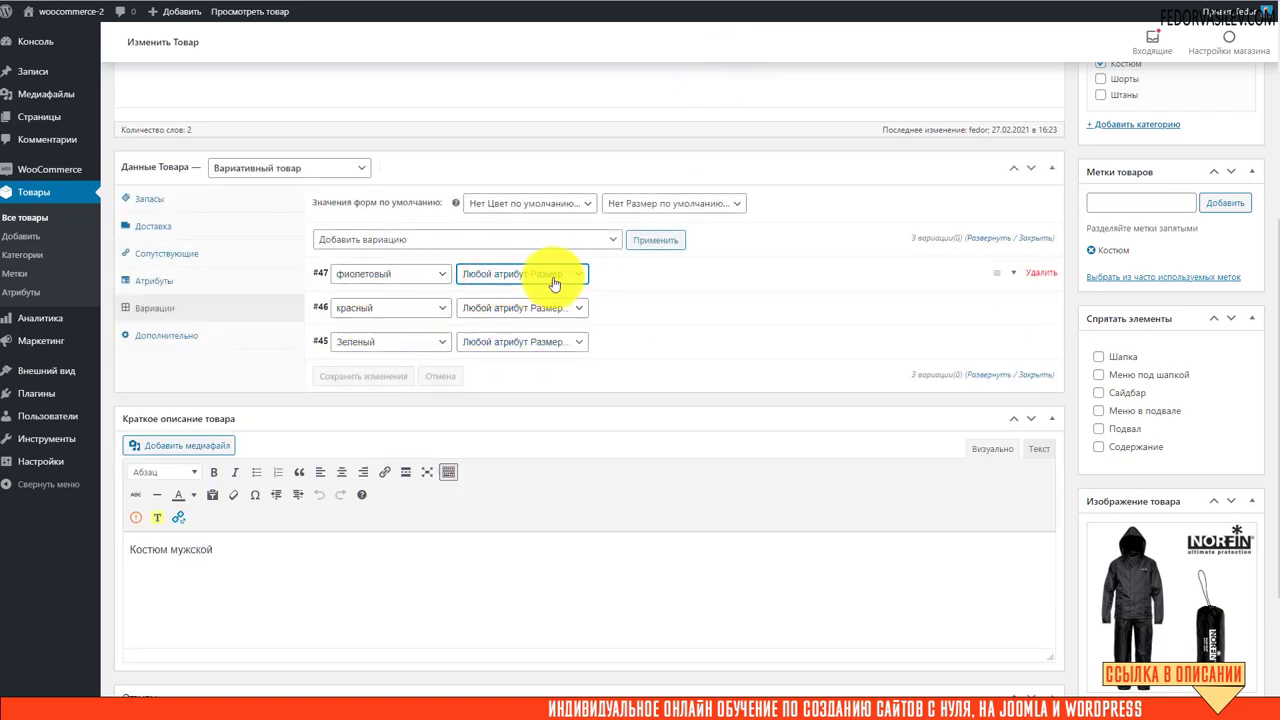
scroll(981, 330, up, 3)
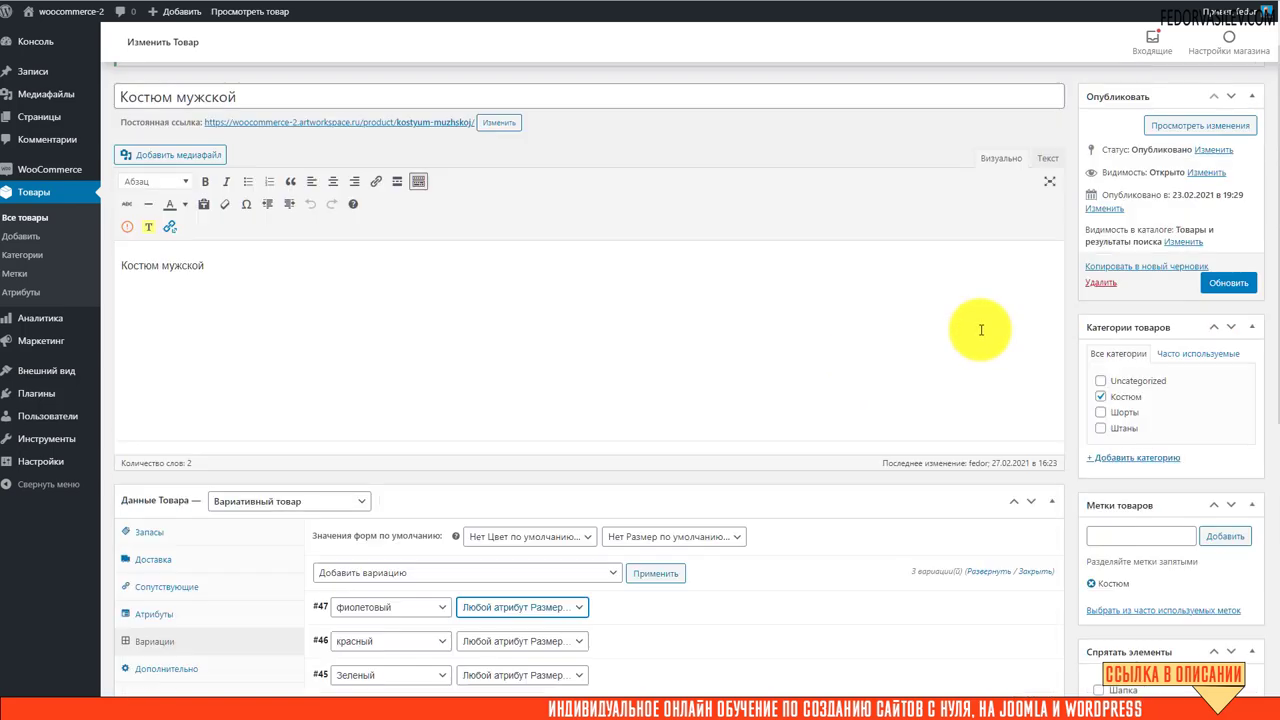
click(1226, 284)
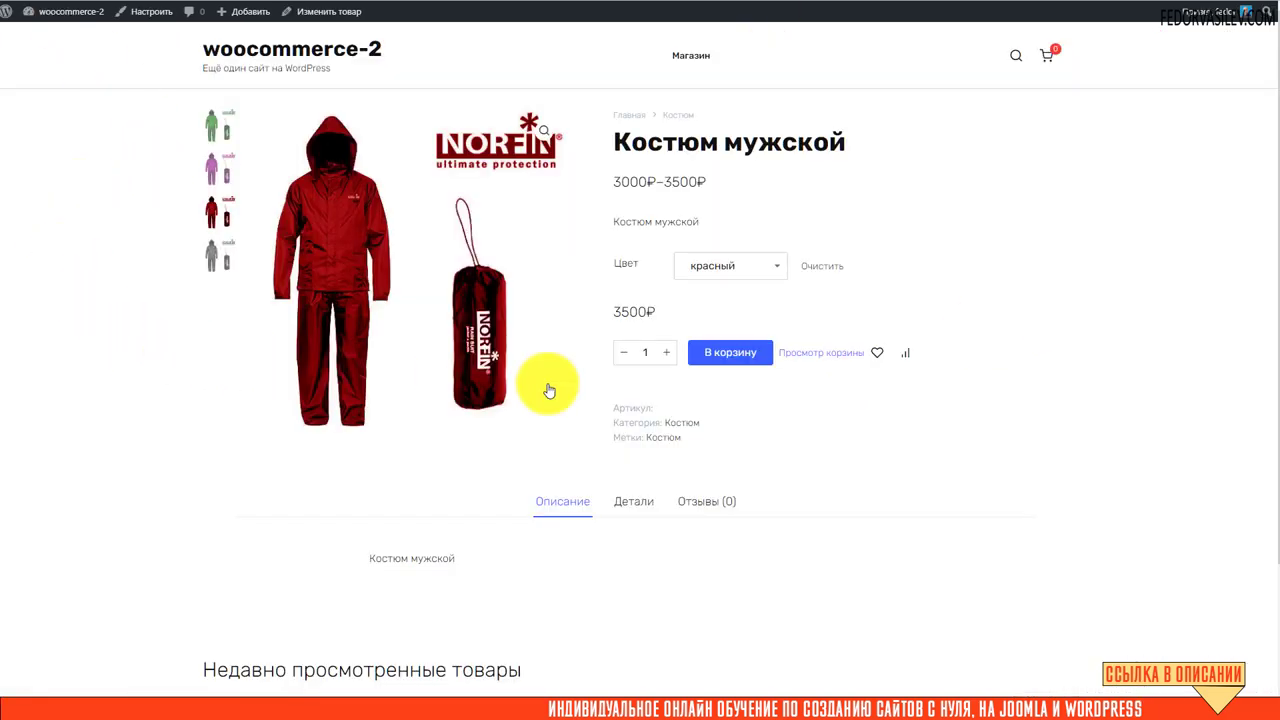
Reload the store's product page, choose the colour Зеленый, and try adding the suit to the cart without a size.
key(F5)
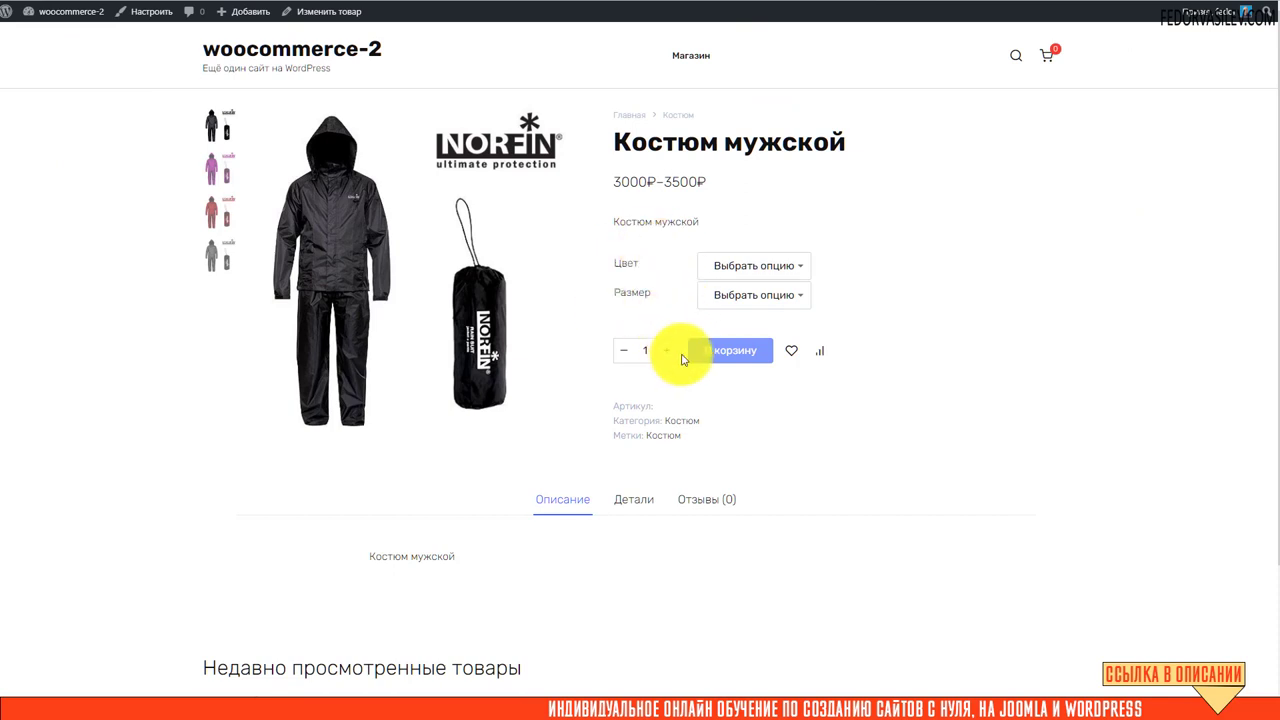
click(740, 265)
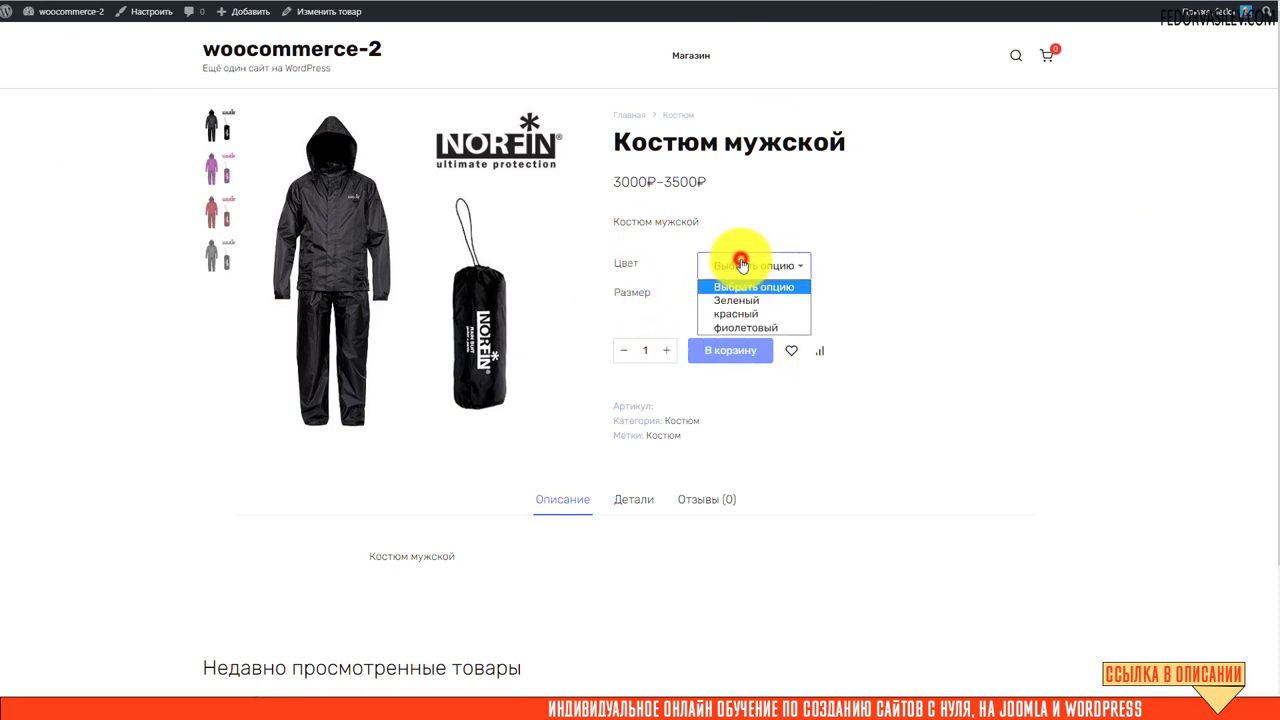
click(740, 300)
click(705, 352)
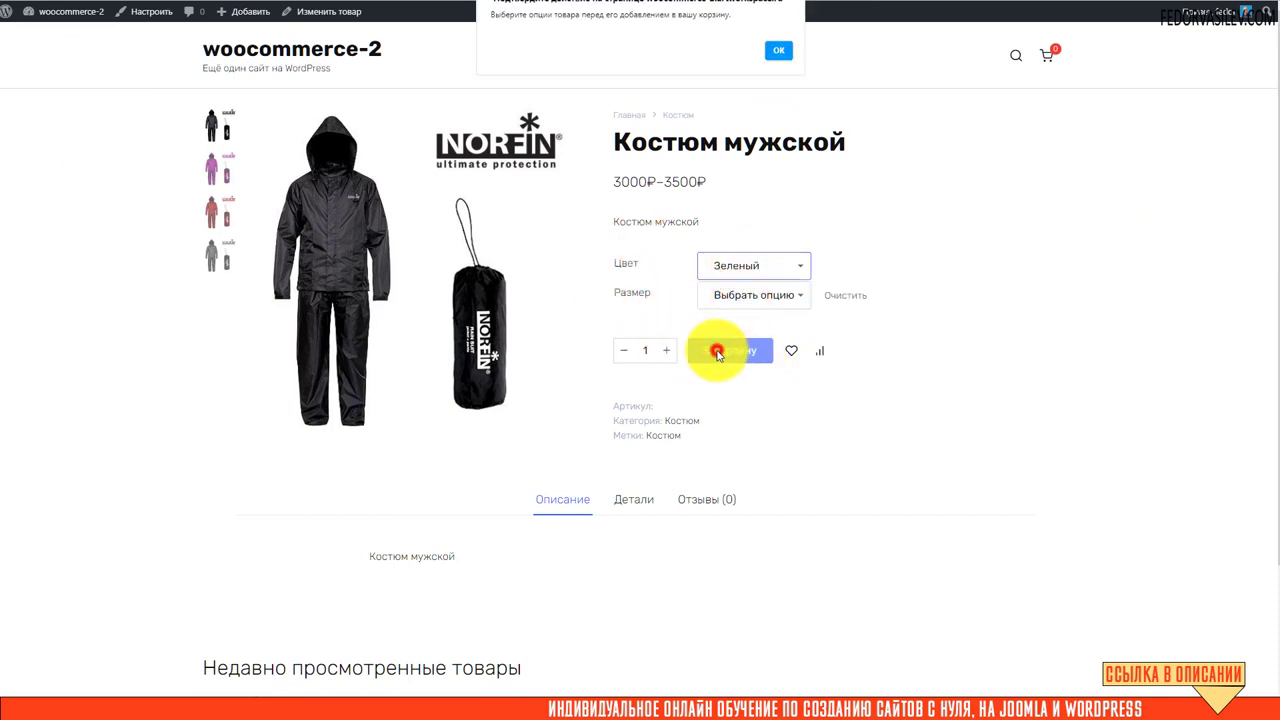
click(776, 47)
Choose size M for the Зеленый suit, try adding it to the cart, and check the offered Размер choices.
click(721, 295)
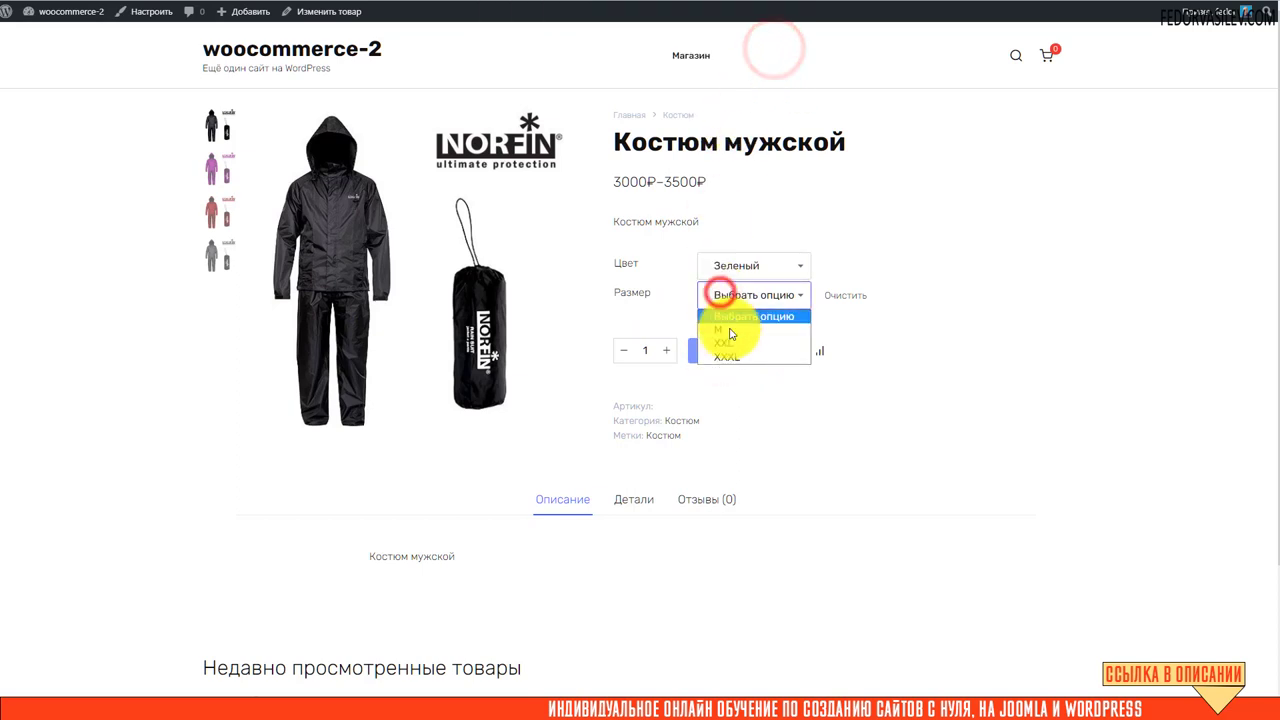
click(727, 323)
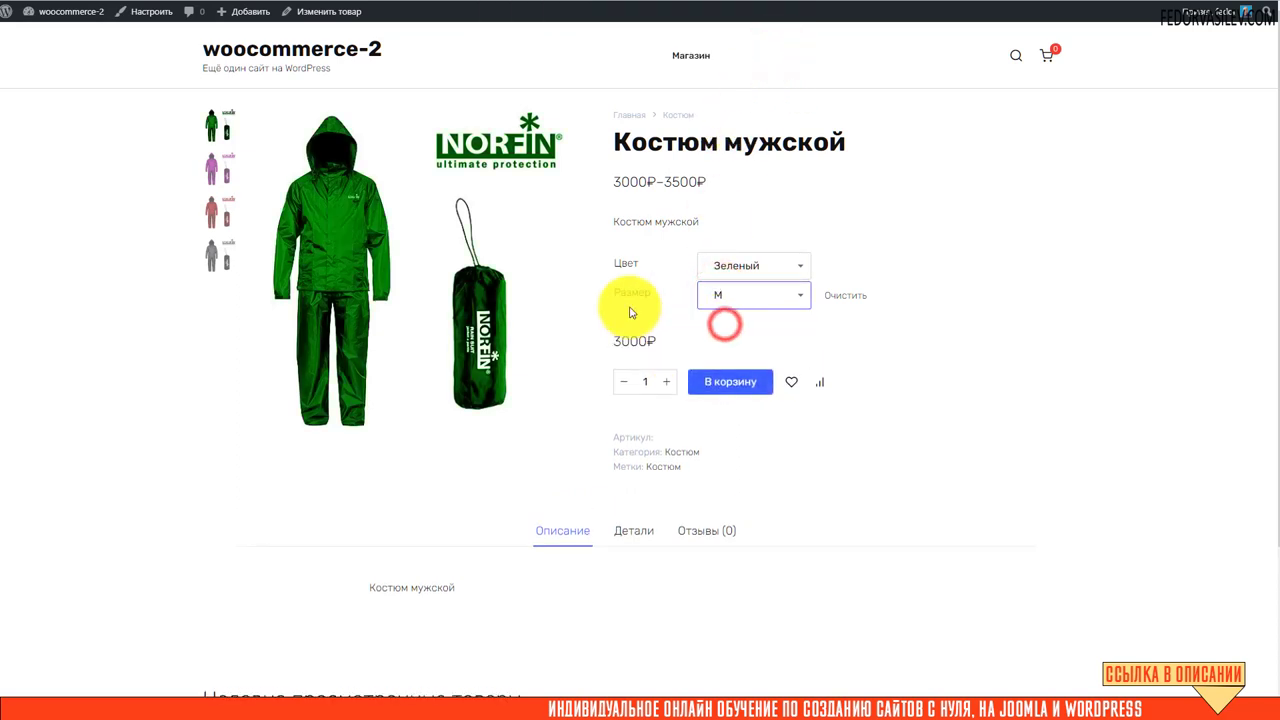
click(718, 392)
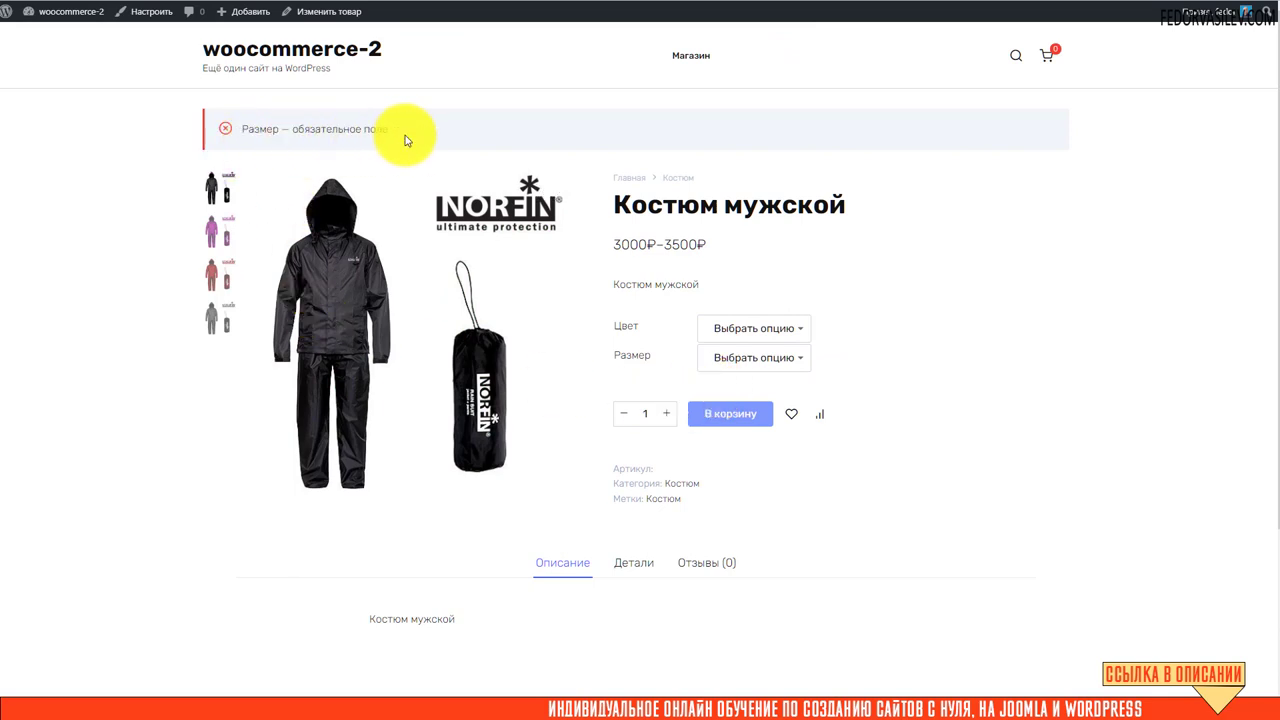
click(745, 357)
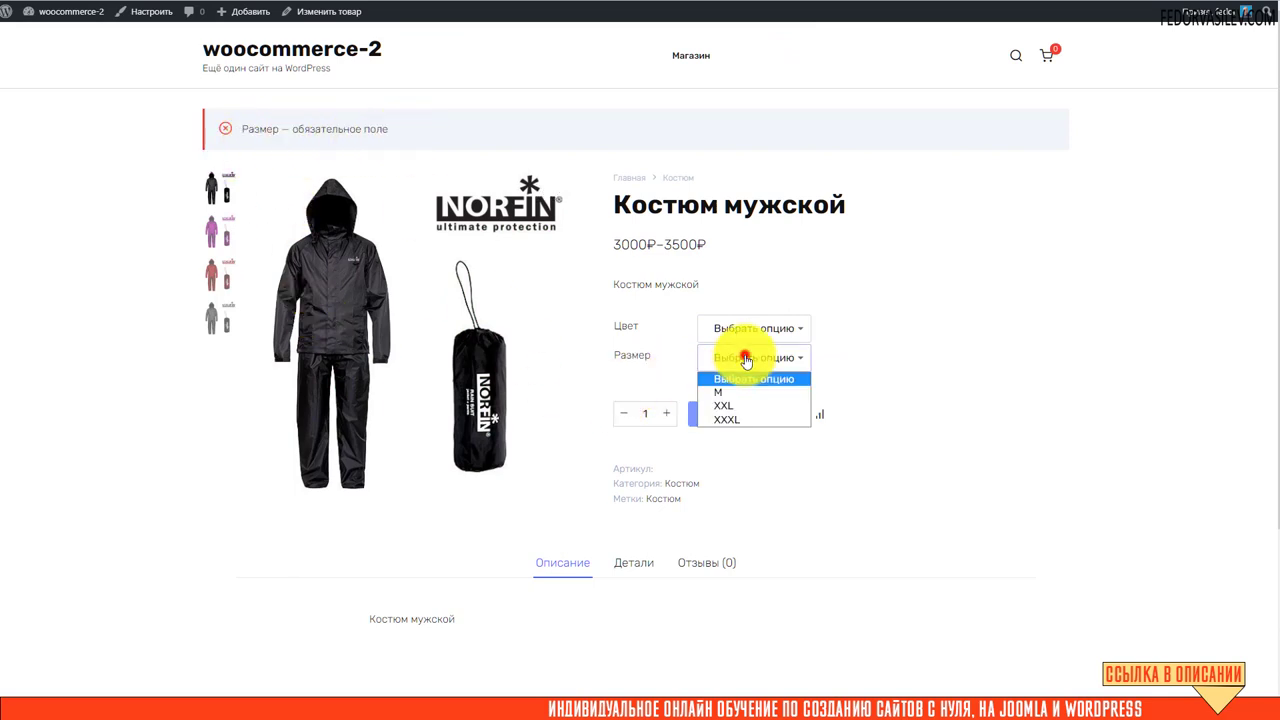
click(895, 357)
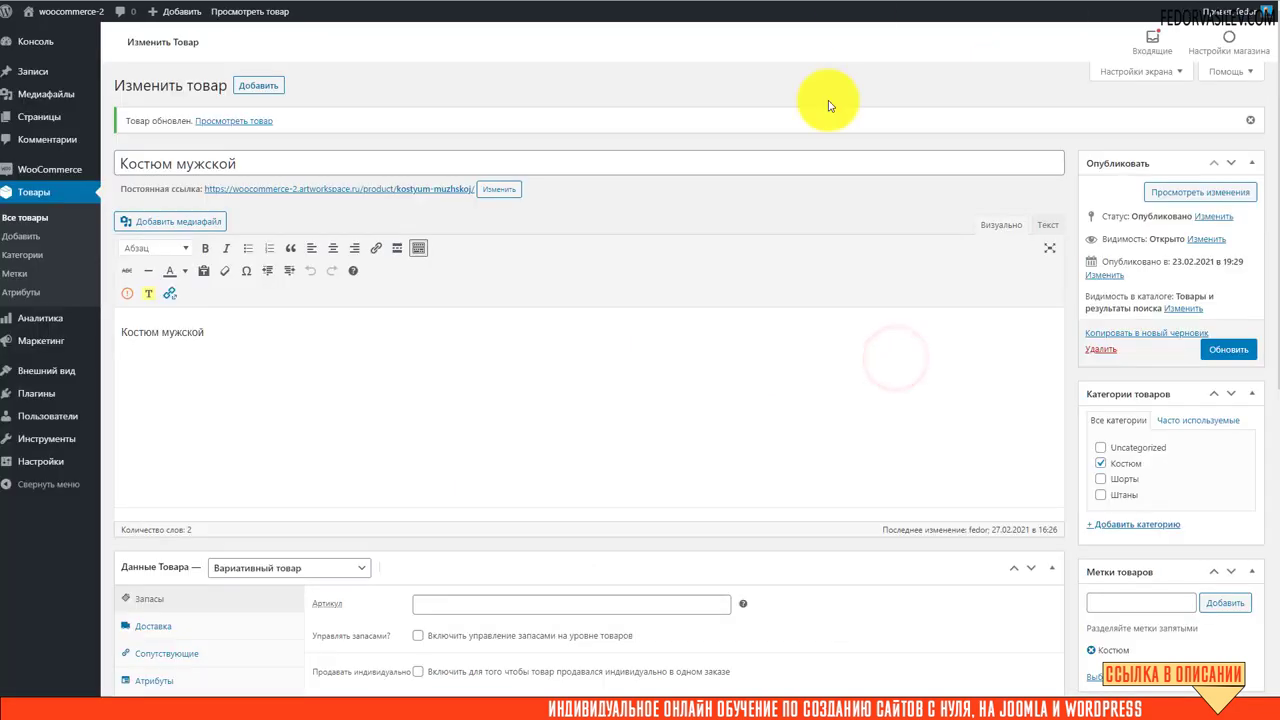
In the product's variations, set Размер to M for фиолетовый, XXL for красный and XXXL for Зеленый.
scroll(714, 380, down, 5)
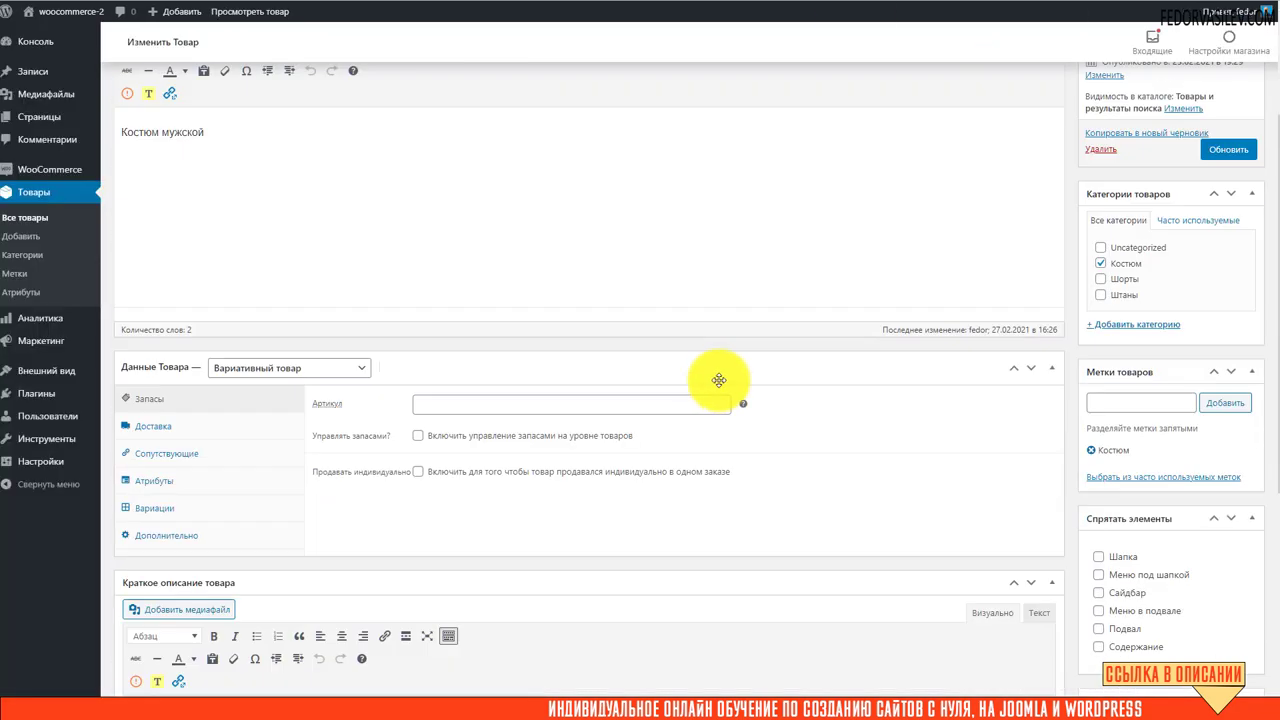
click(155, 375)
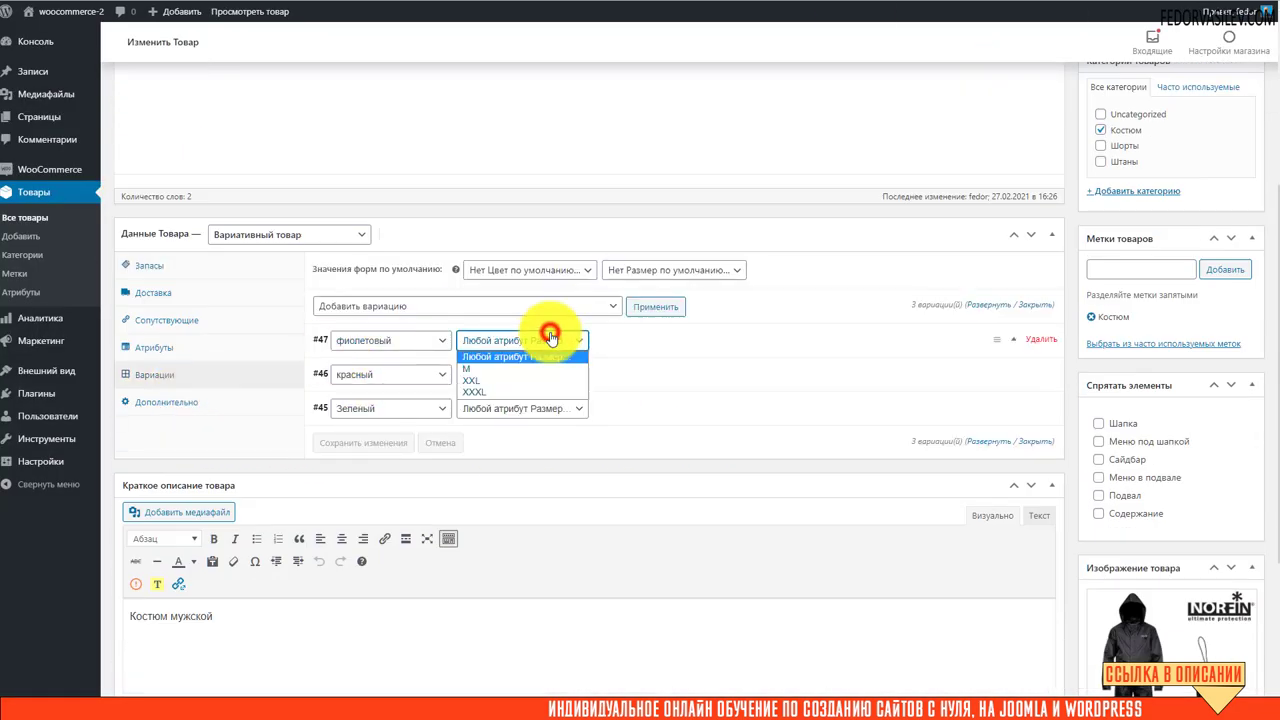
click(474, 368)
click(511, 374)
click(479, 416)
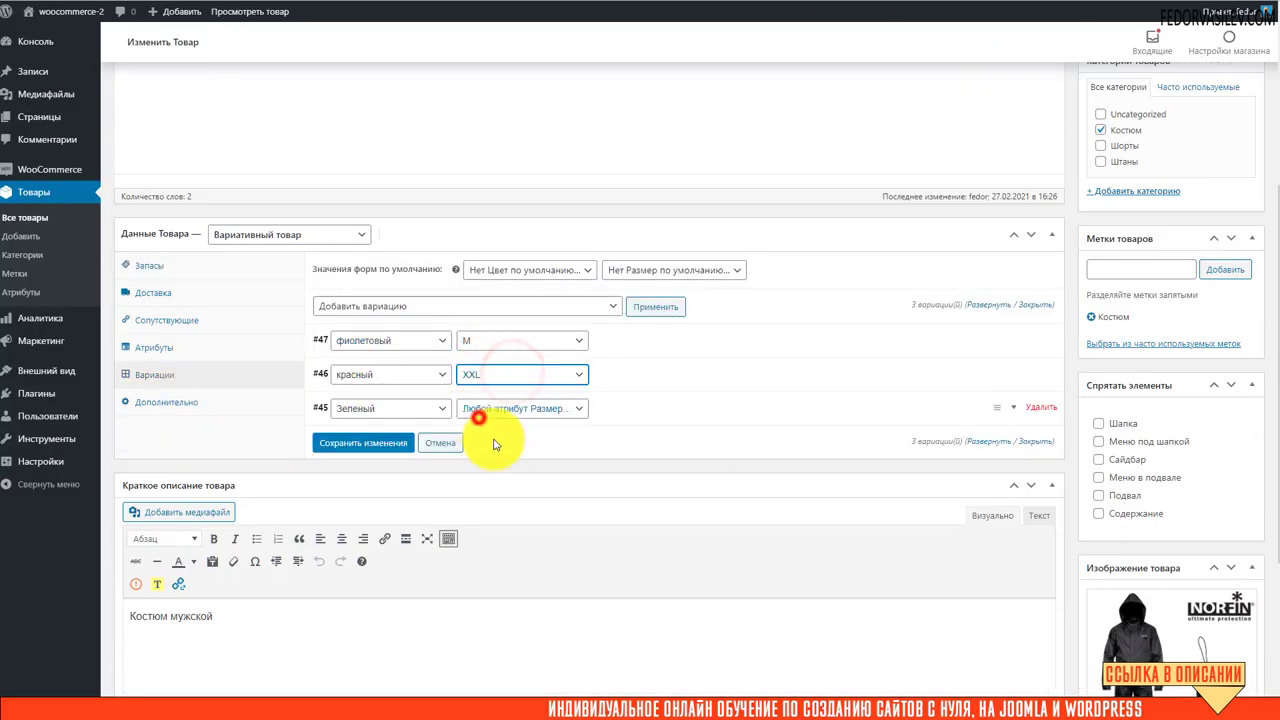
click(495, 410)
click(484, 461)
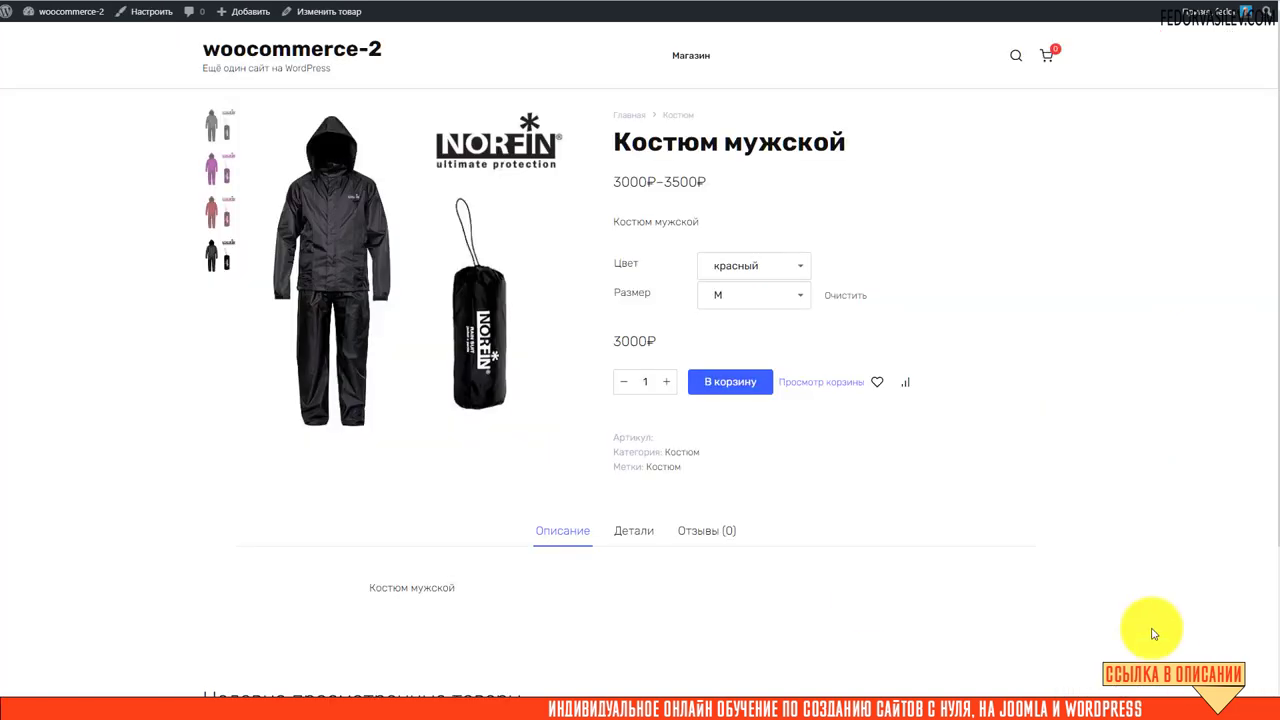
Check the store page's Размер choices for красный against the sizes assigned to the two красный variations in the product editor.
click(733, 268)
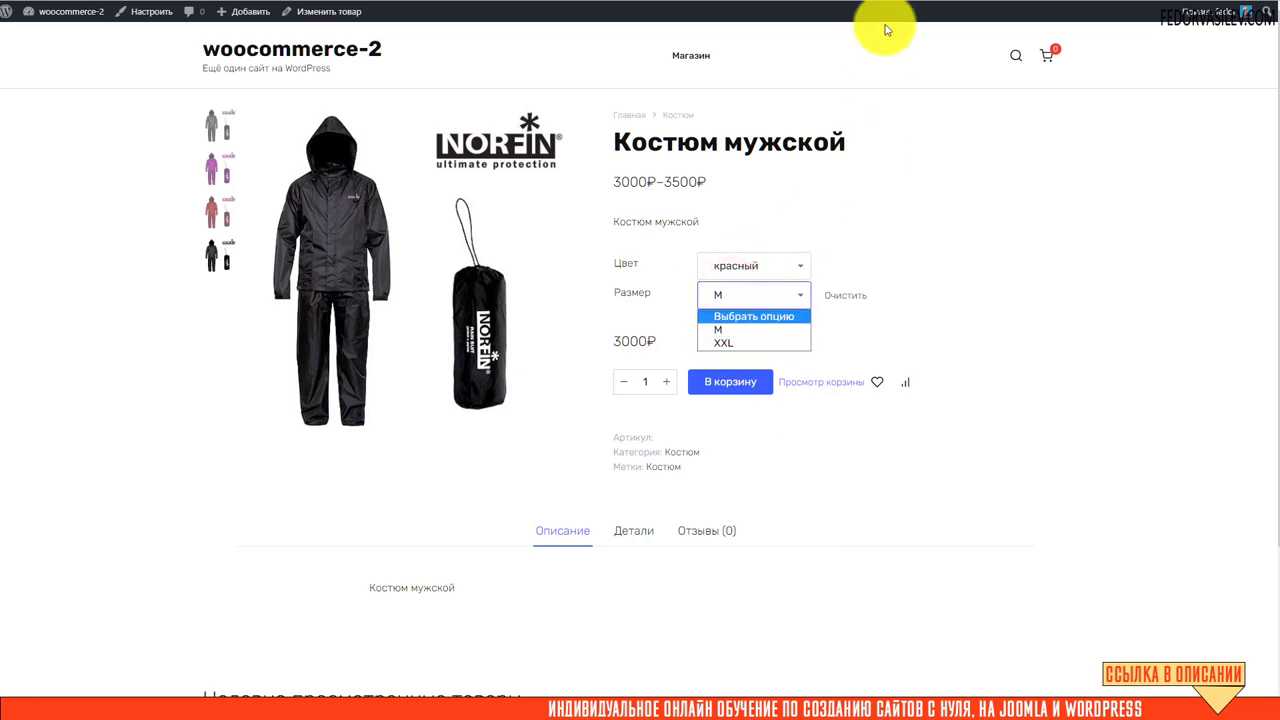
click(829, 8)
scroll(543, 257, down, 3)
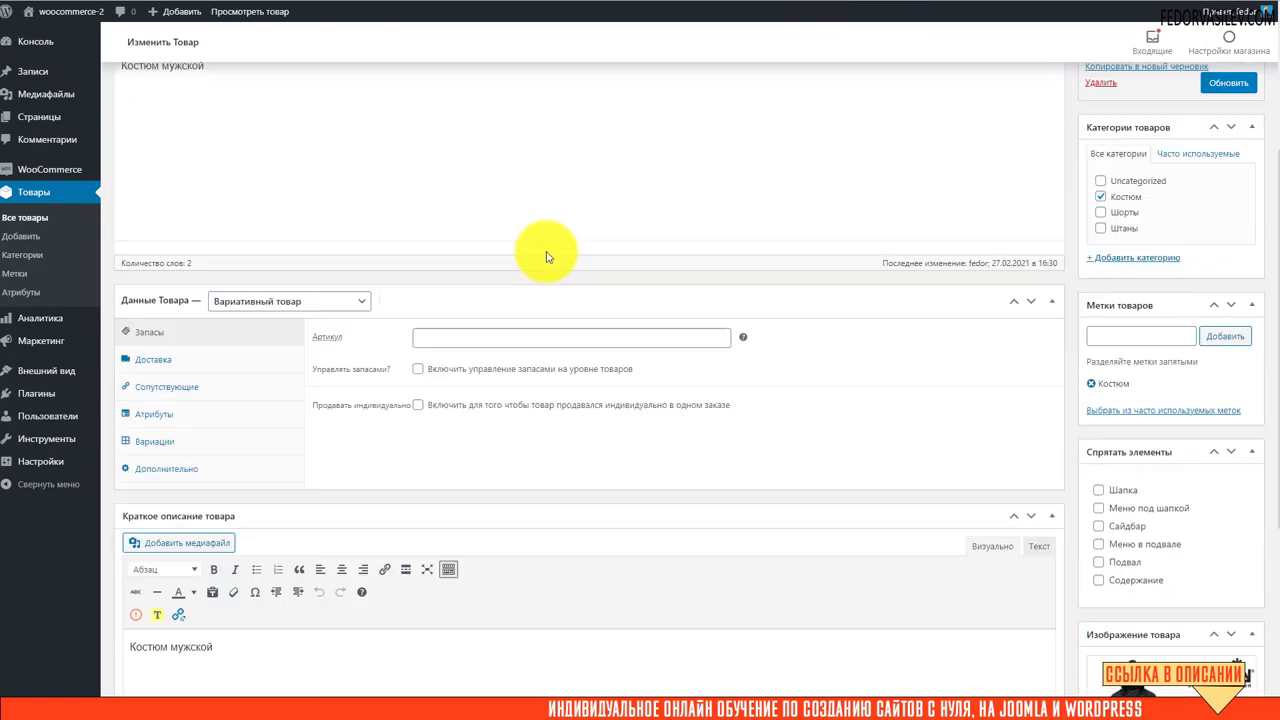
click(166, 444)
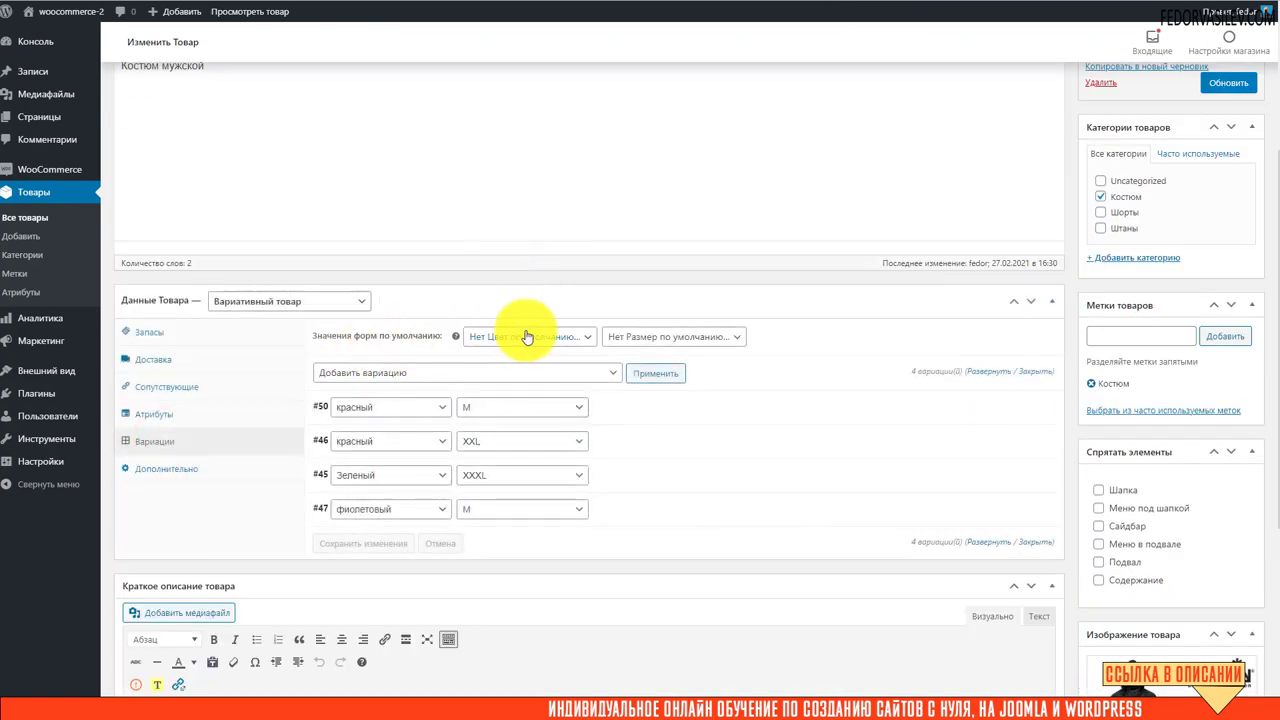
scroll(683, 364, down, 1)
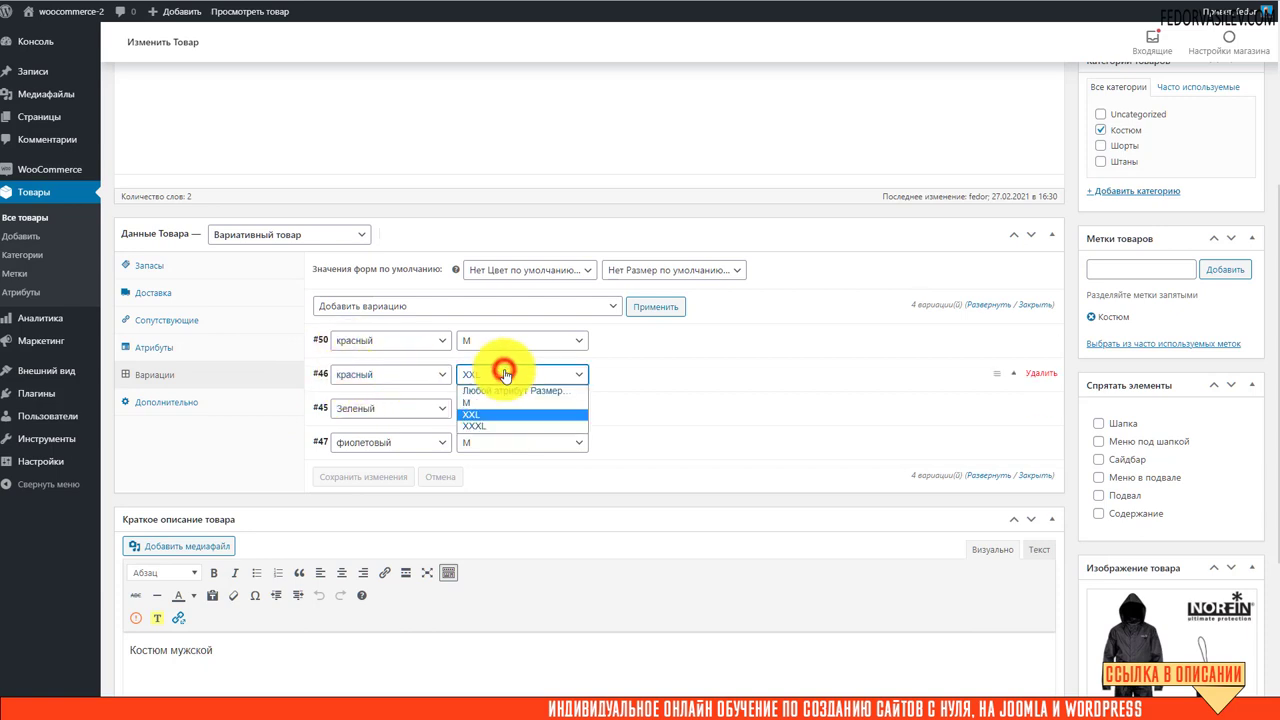
click(474, 415)
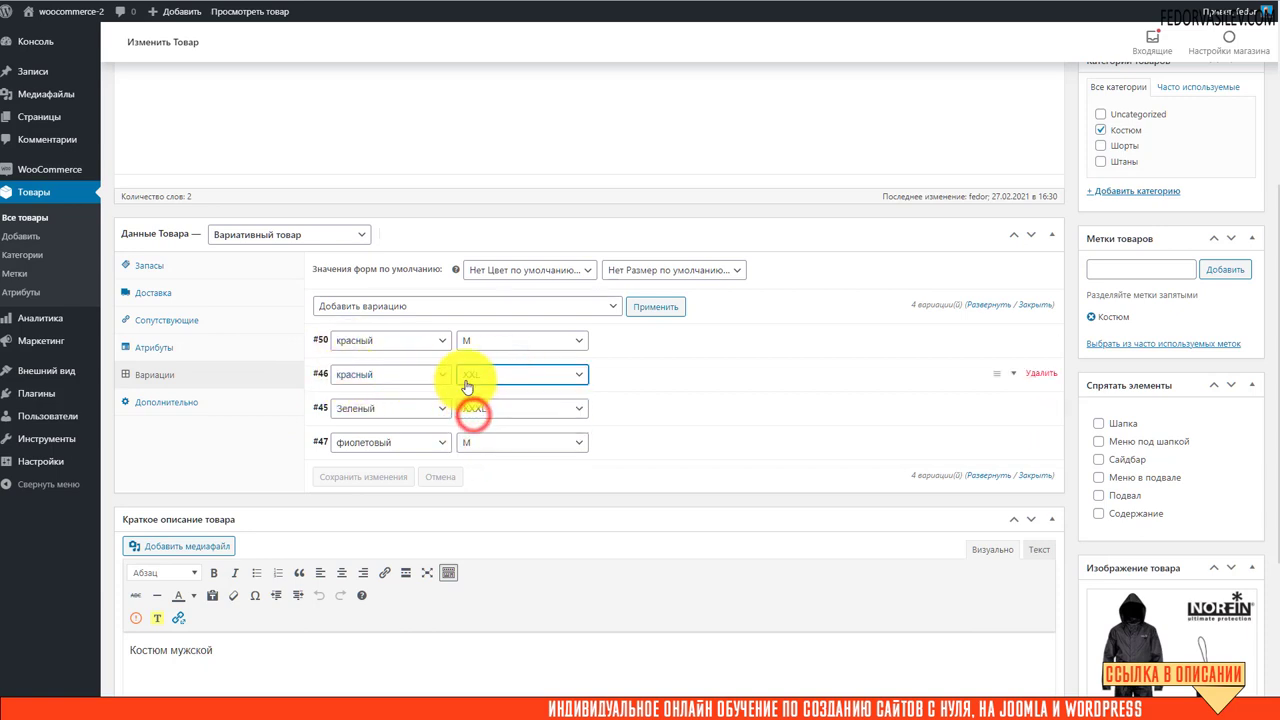
click(468, 340)
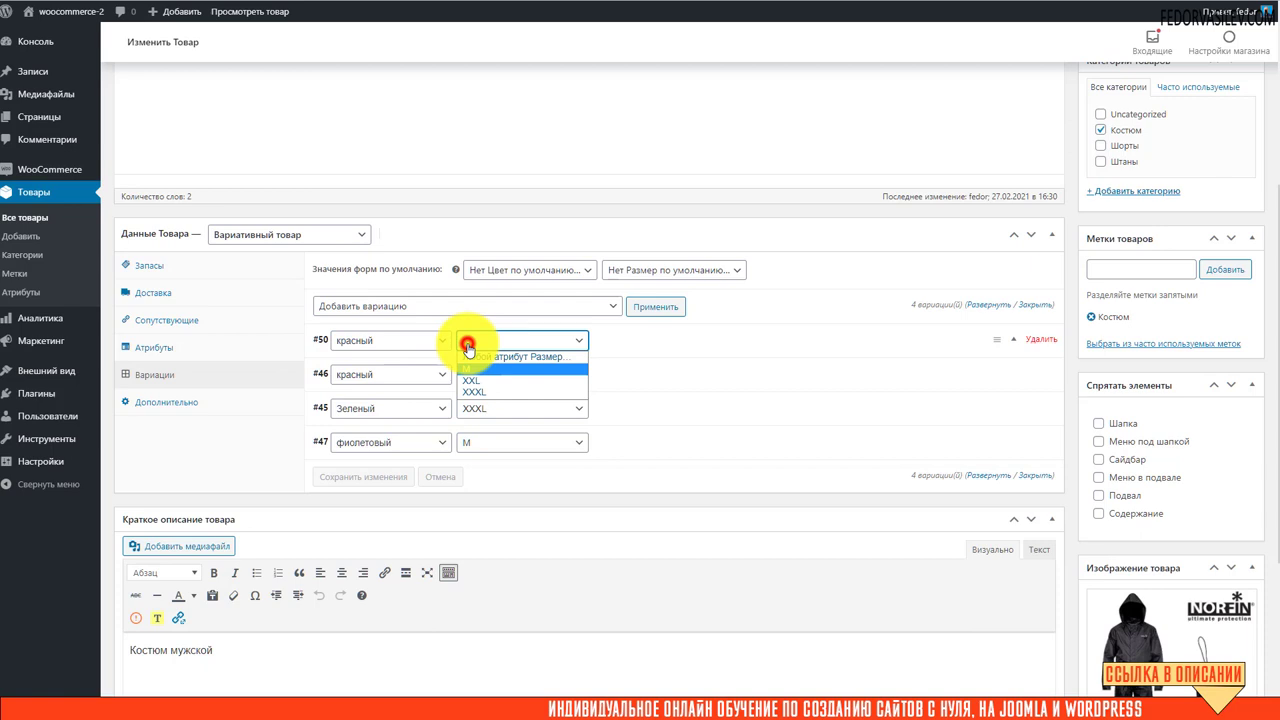
click(758, 345)
click(651, 338)
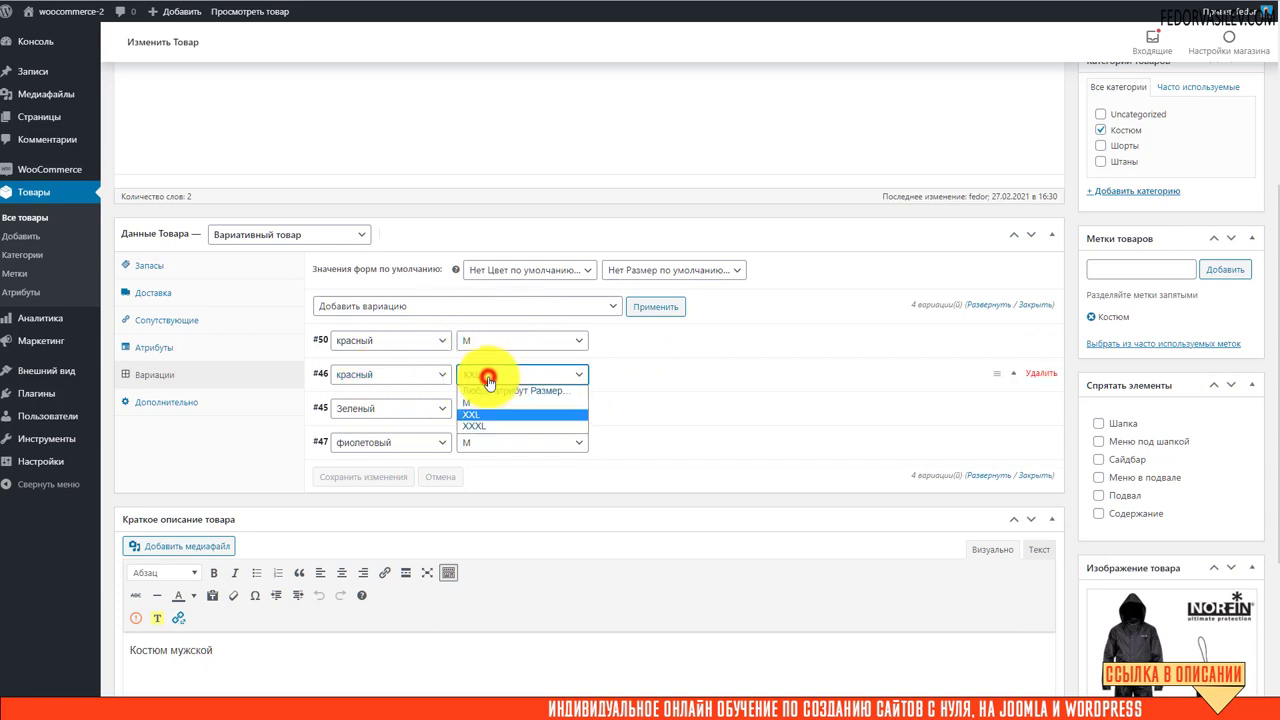
Set the красный XXL variation to any Размер value and save the variation changes.
click(474, 415)
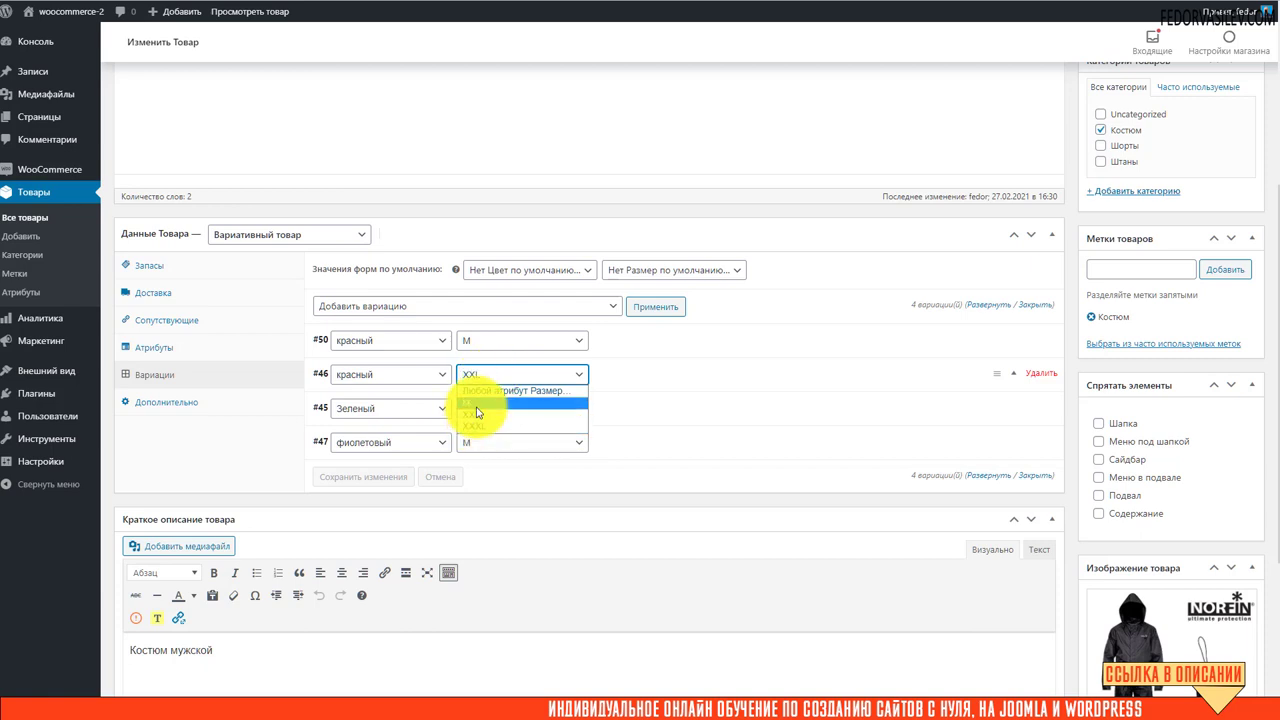
click(709, 371)
click(655, 366)
click(508, 386)
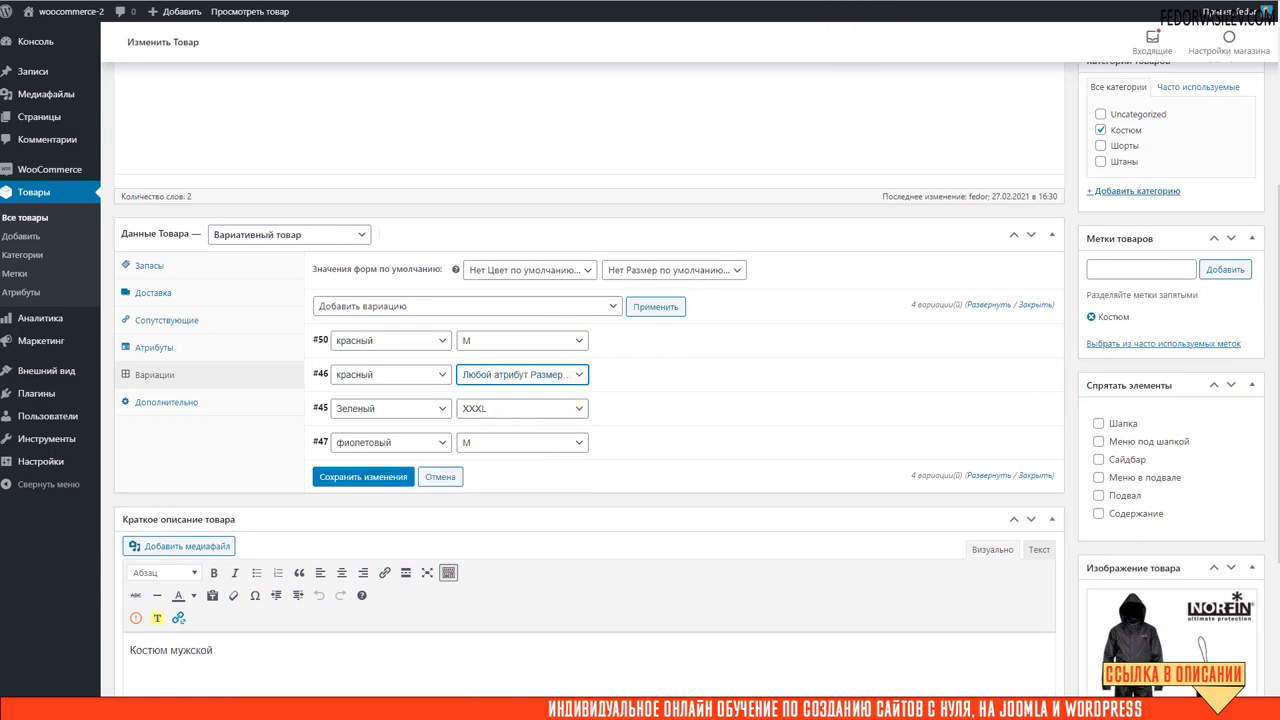
click(380, 485)
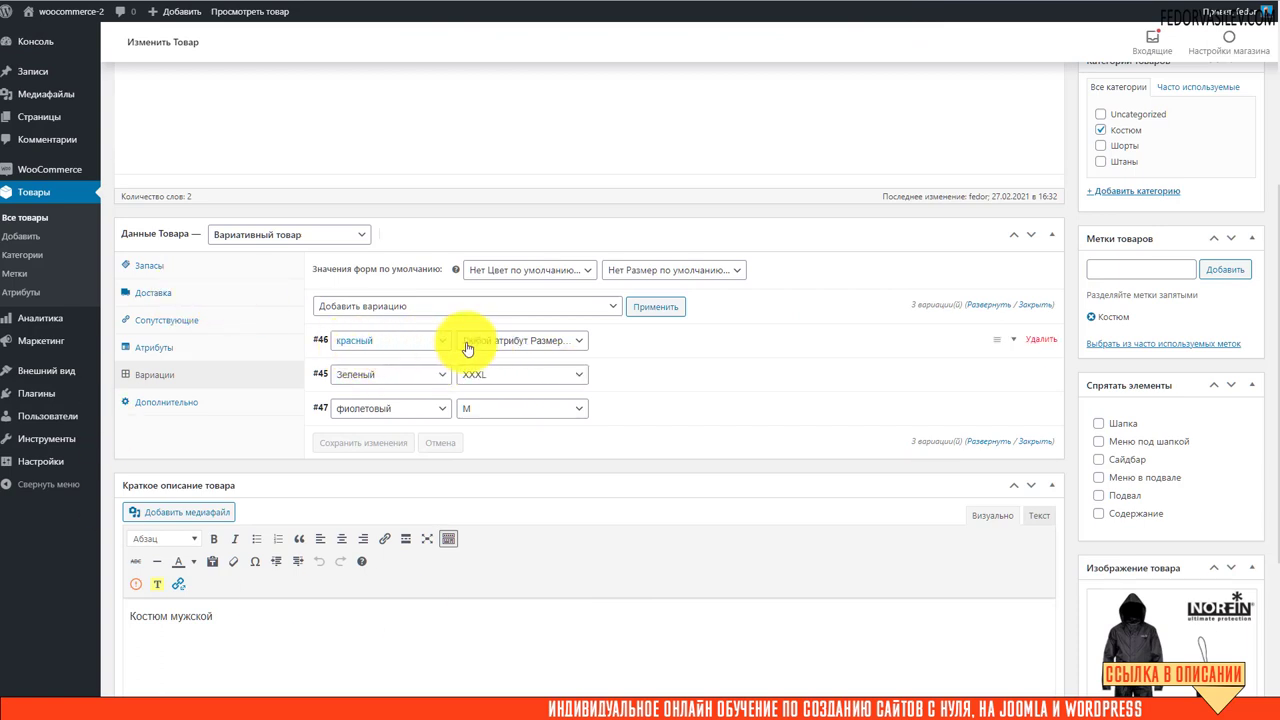
On the store page, choose size XXL for the красный suit, try adding it to the cart, and examine the notice above the product.
click(621, 337)
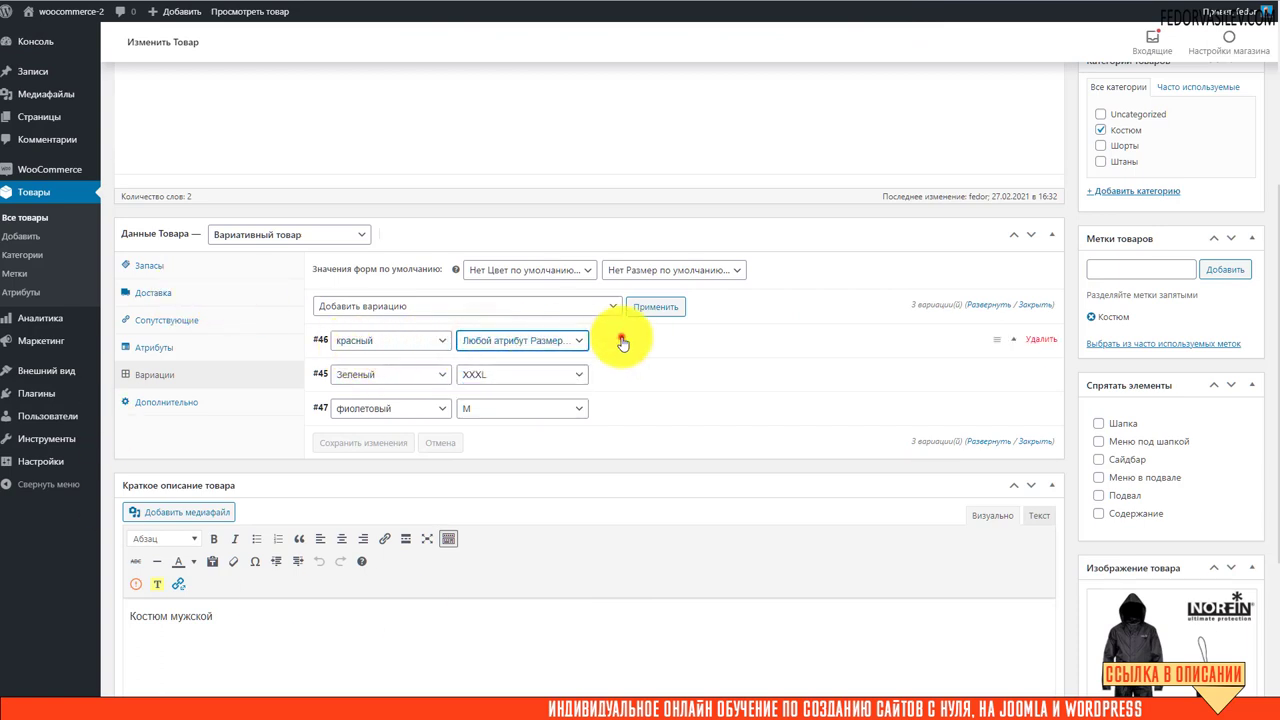
click(603, 337)
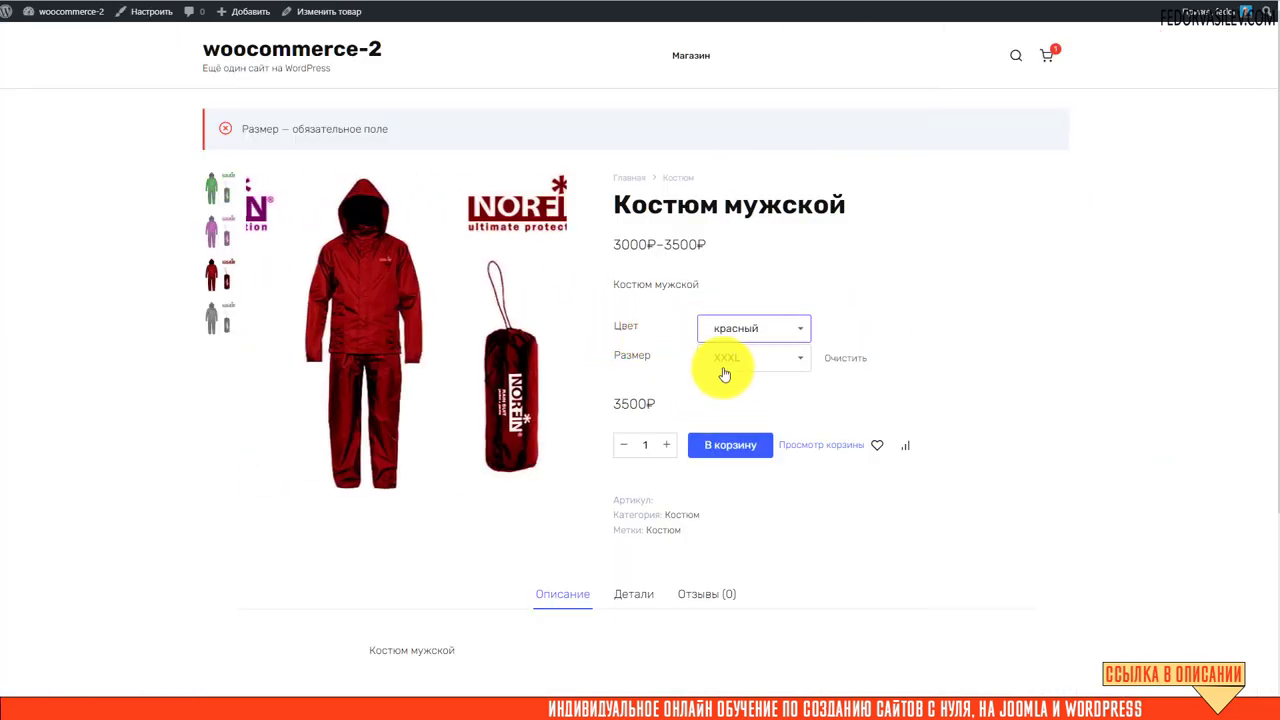
click(751, 358)
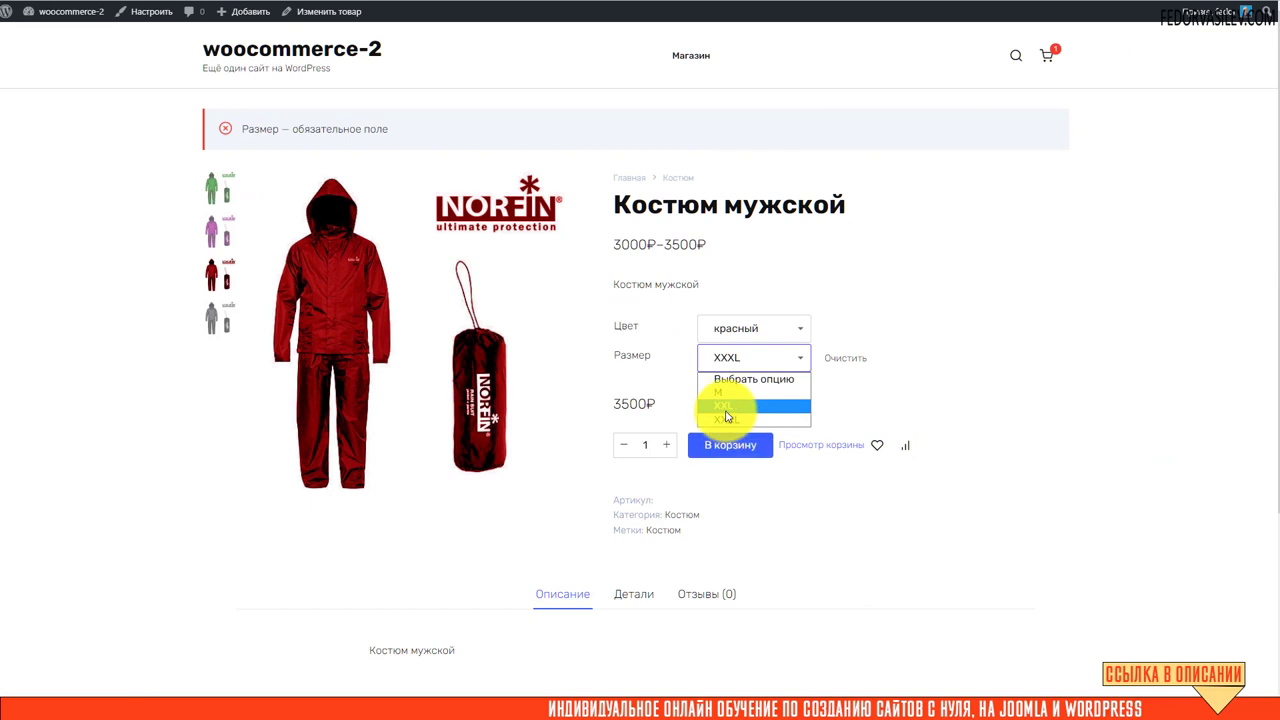
click(726, 408)
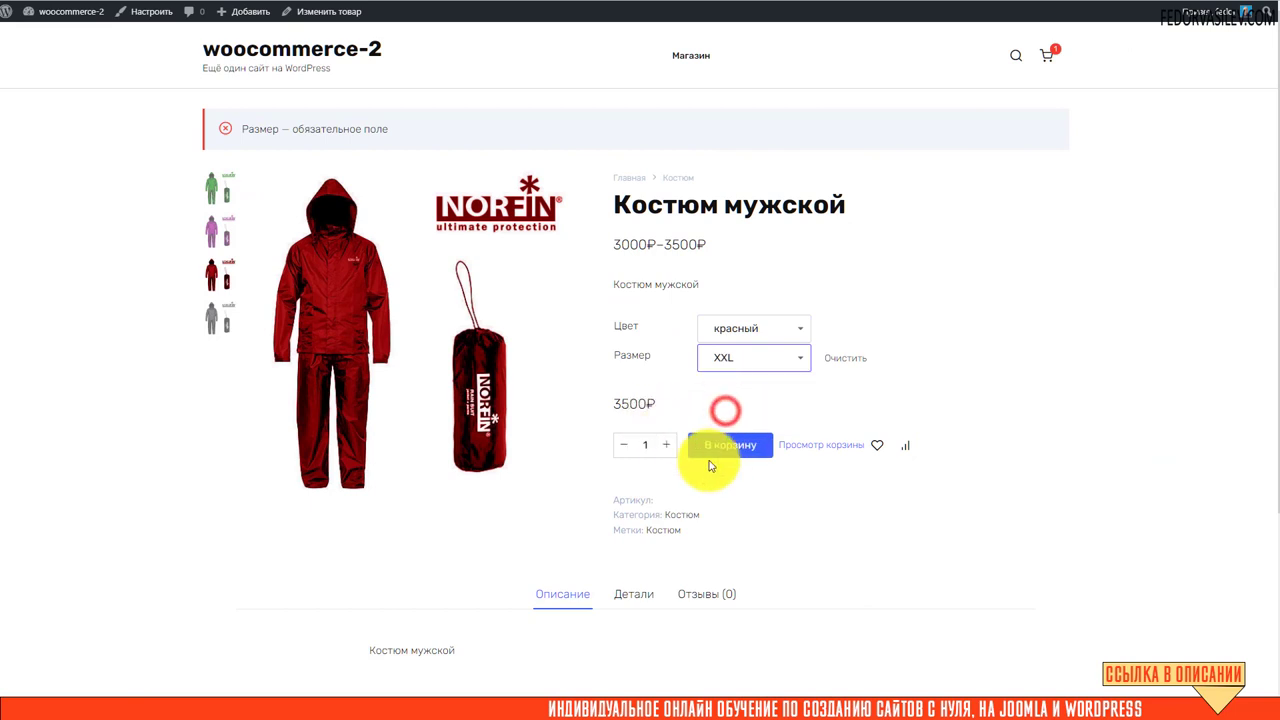
click(726, 452)
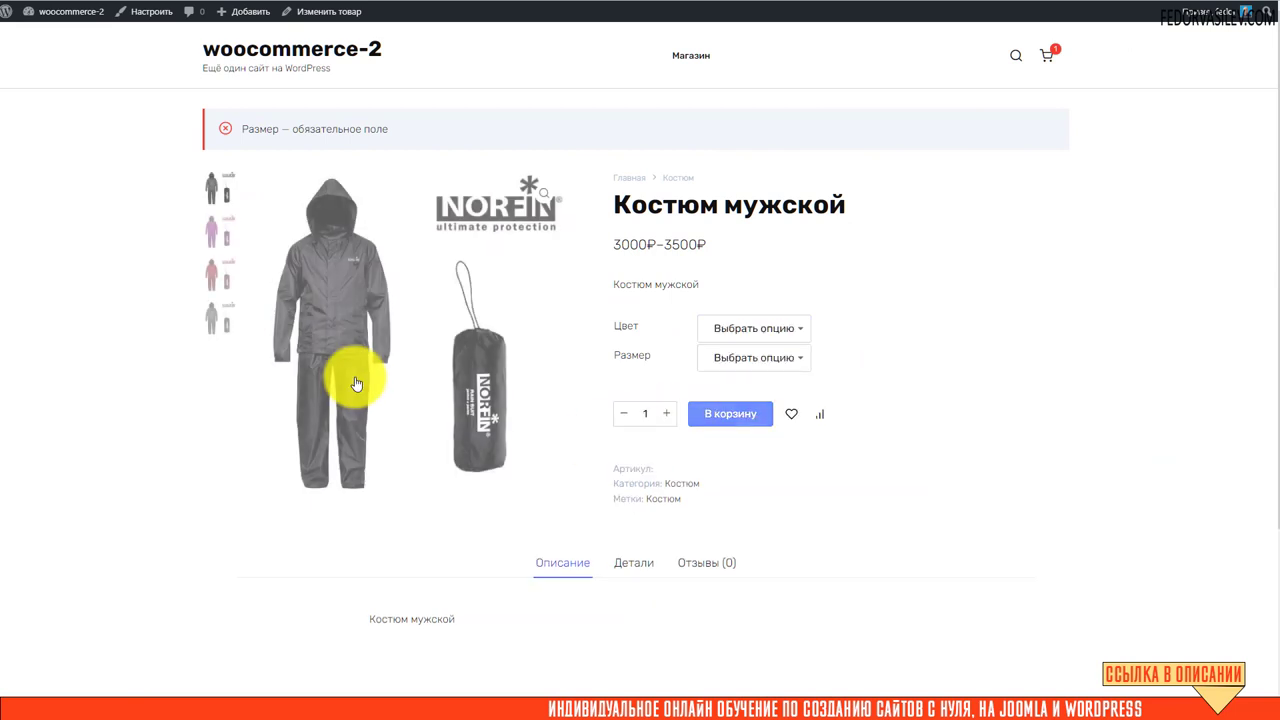
drag(250, 130, 390, 130)
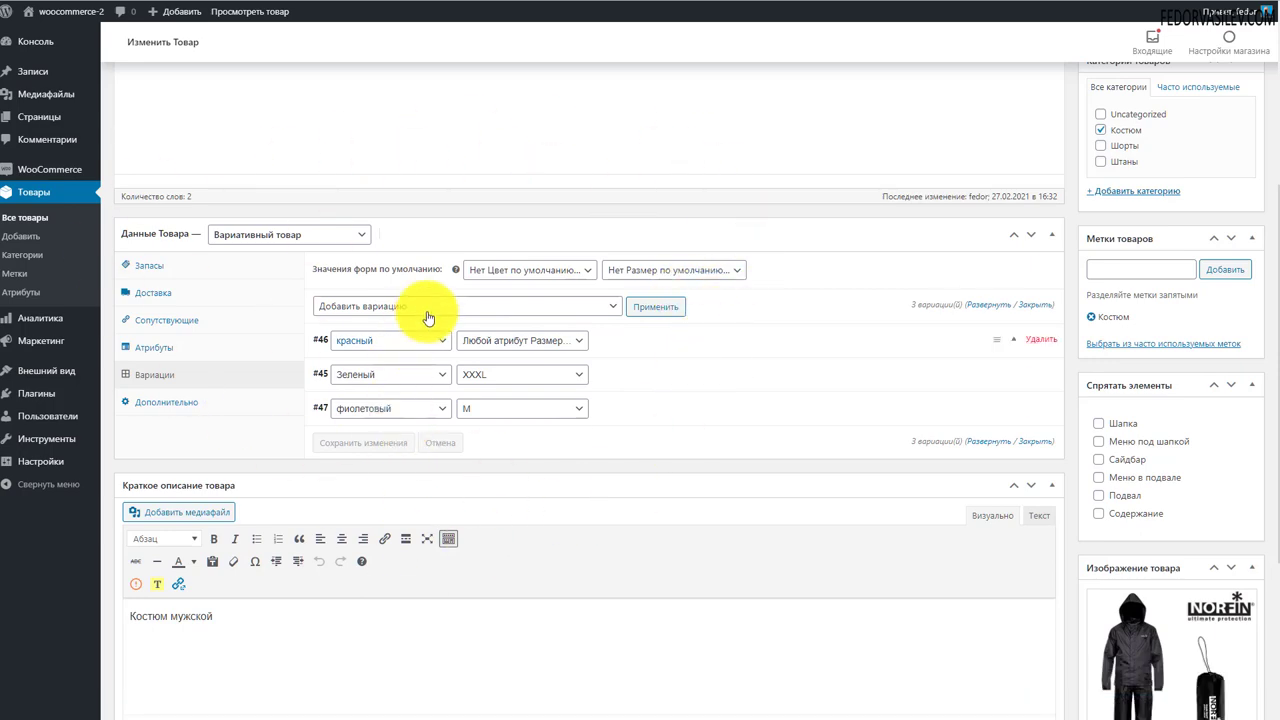
scroll(811, 377, up, 3)
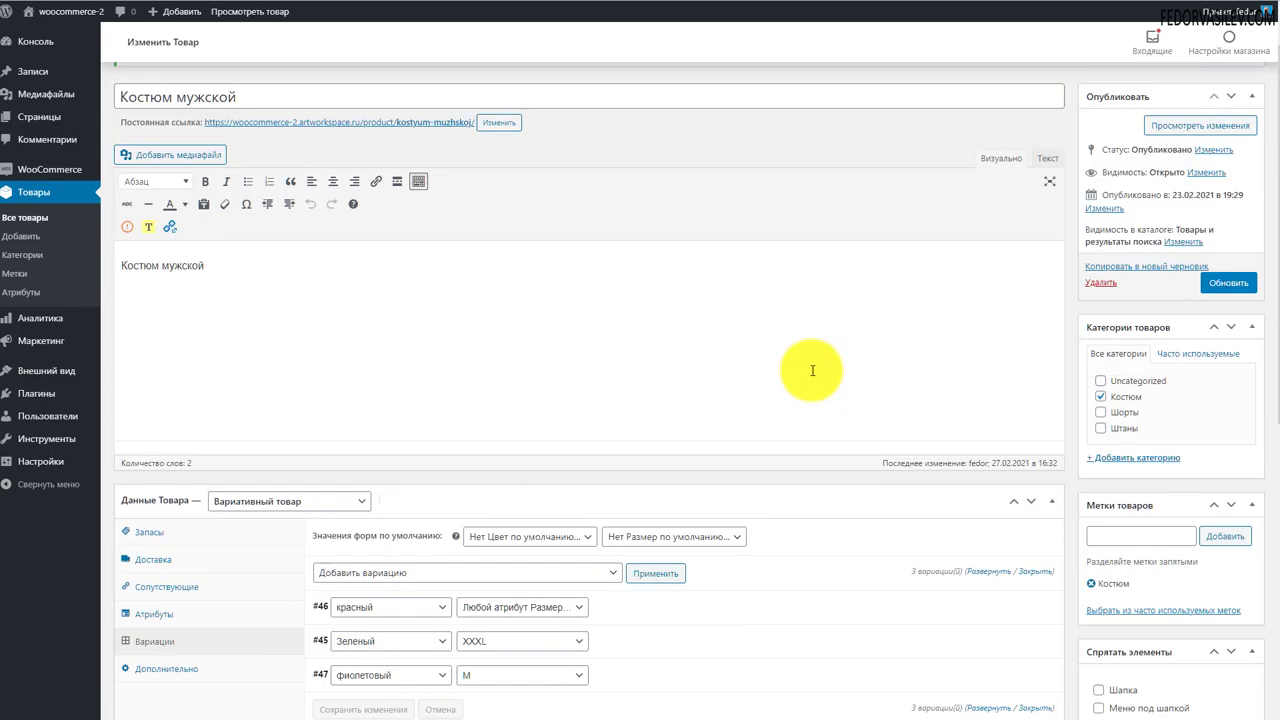
scroll(811, 369, down, 3)
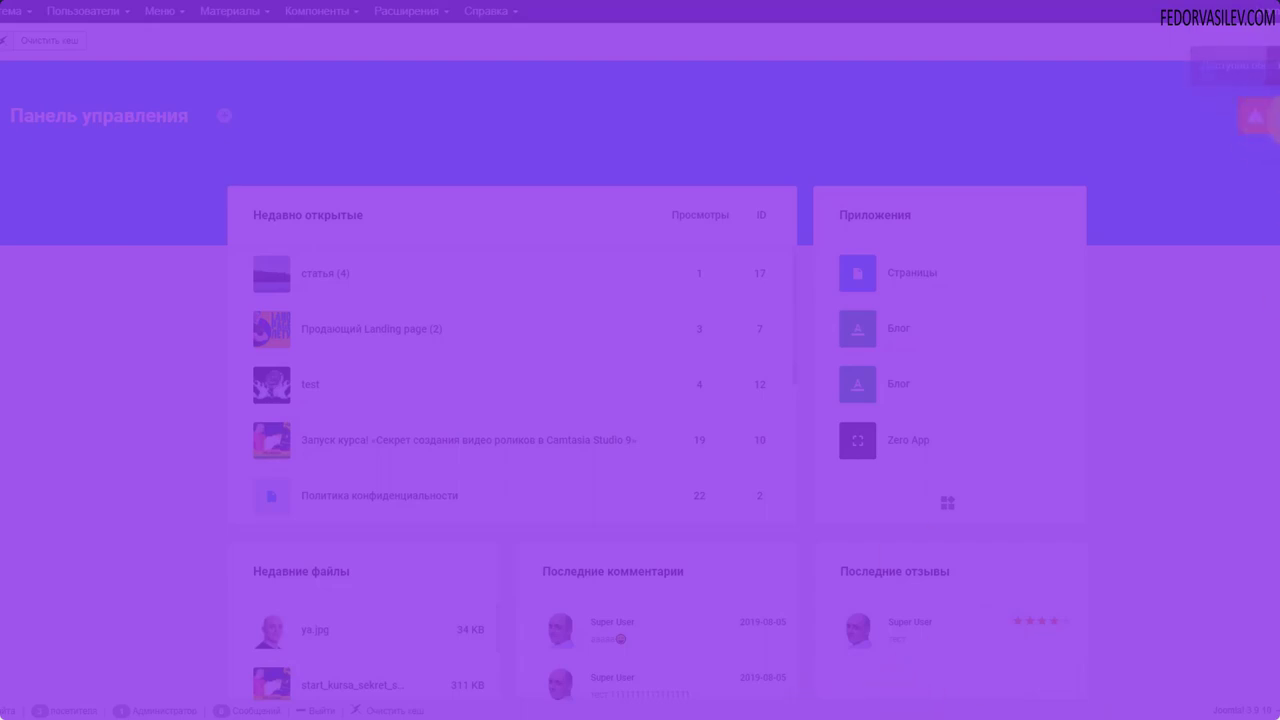
click(1262, 120)
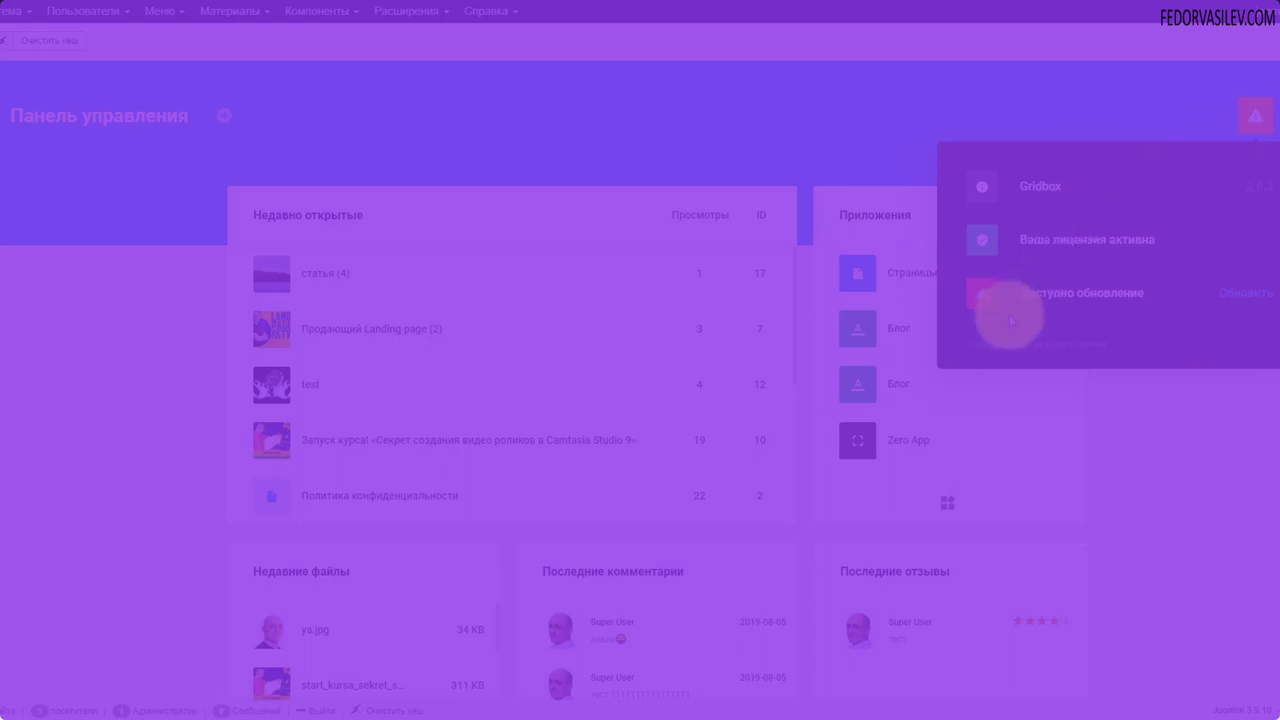
click(1035, 200)
click(20, 245)
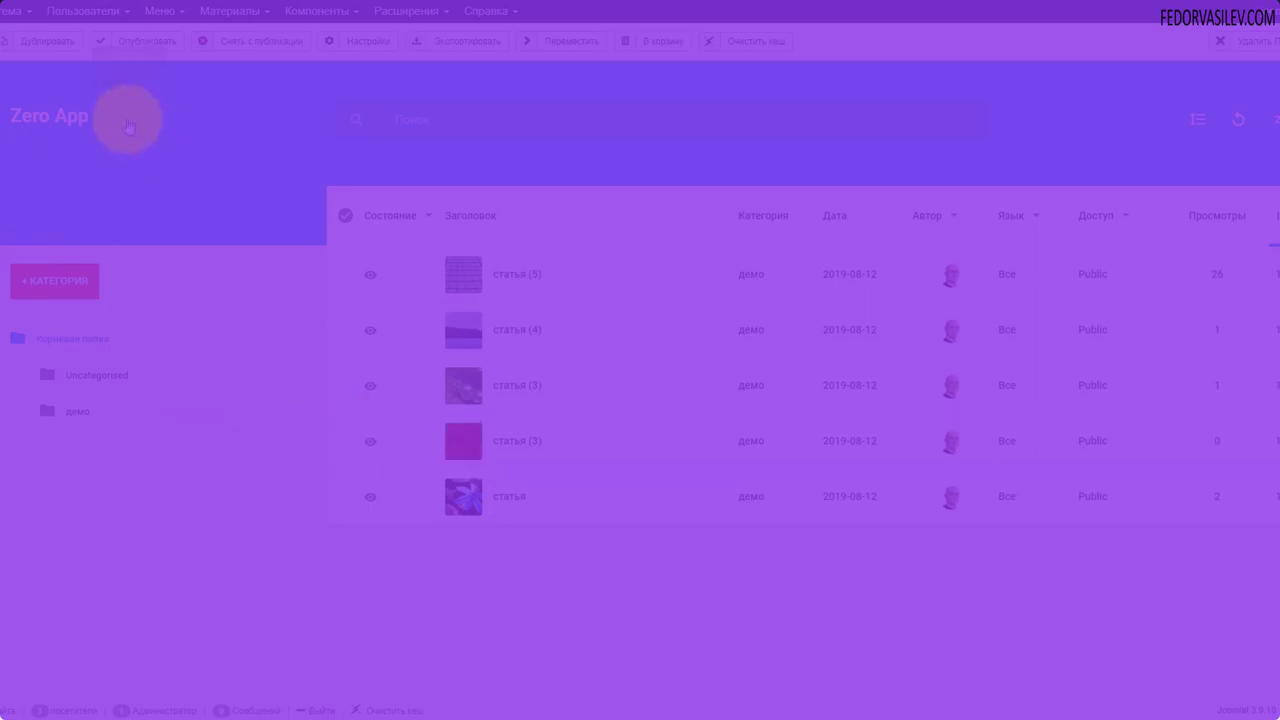
click(124, 116)
click(135, 297)
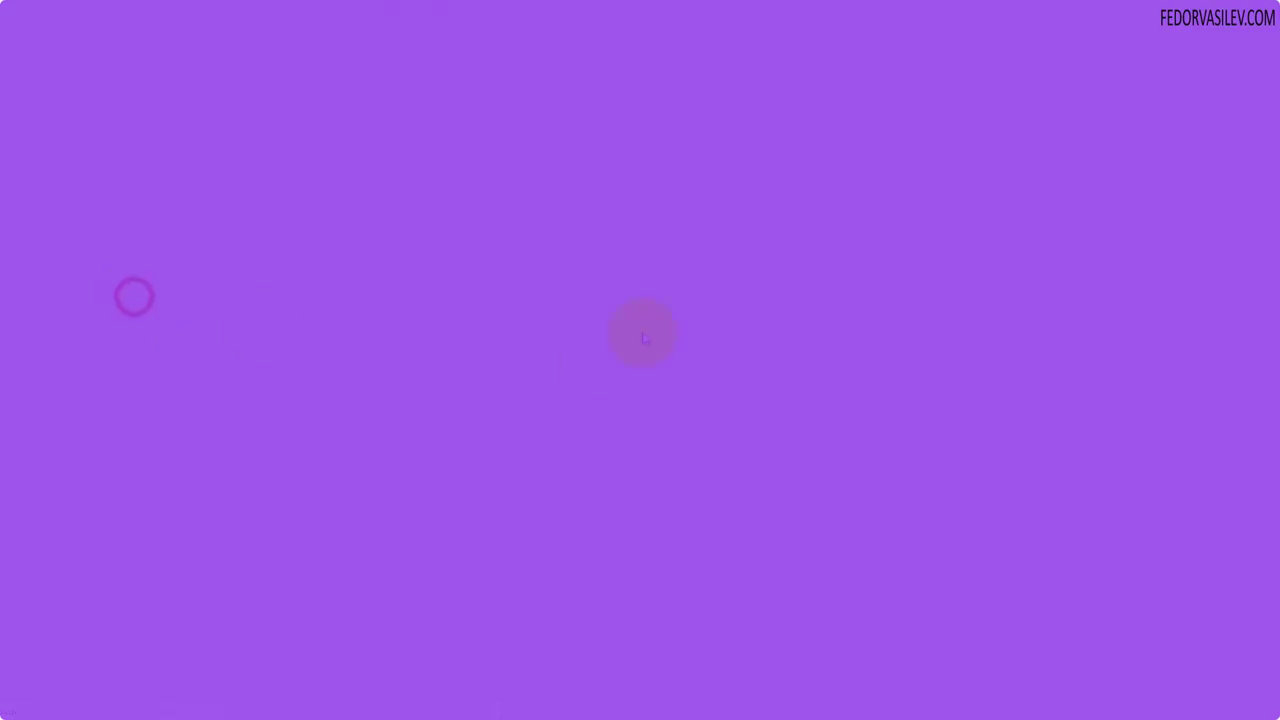